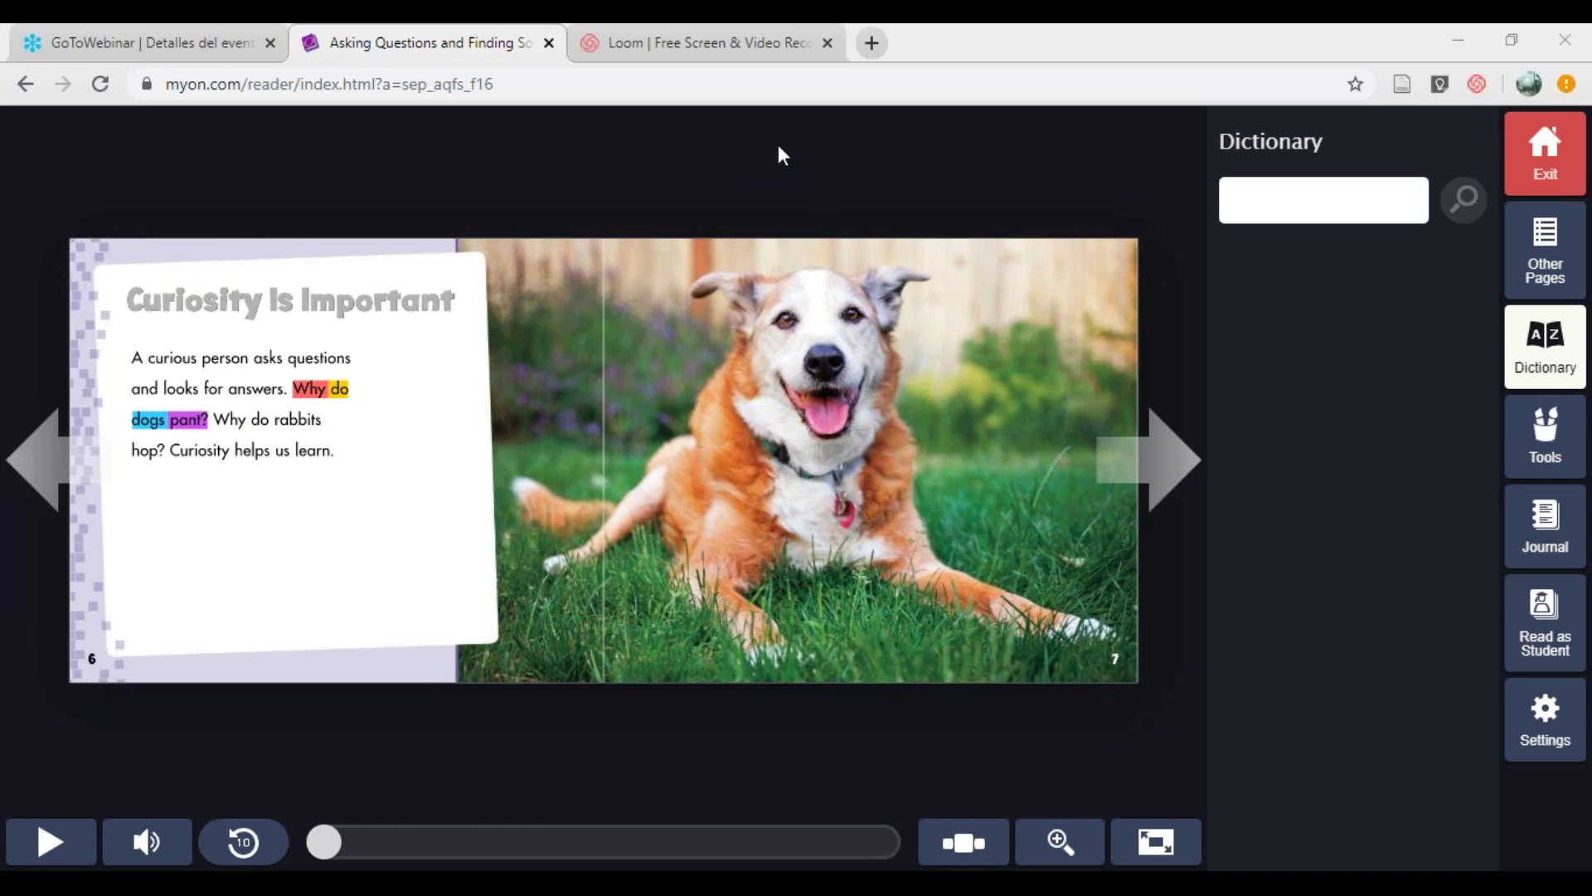
Exit the book reader and open My Projects, showing 'how tall are you?' and 'Do you have a pet?'.
left_click(1572, 156)
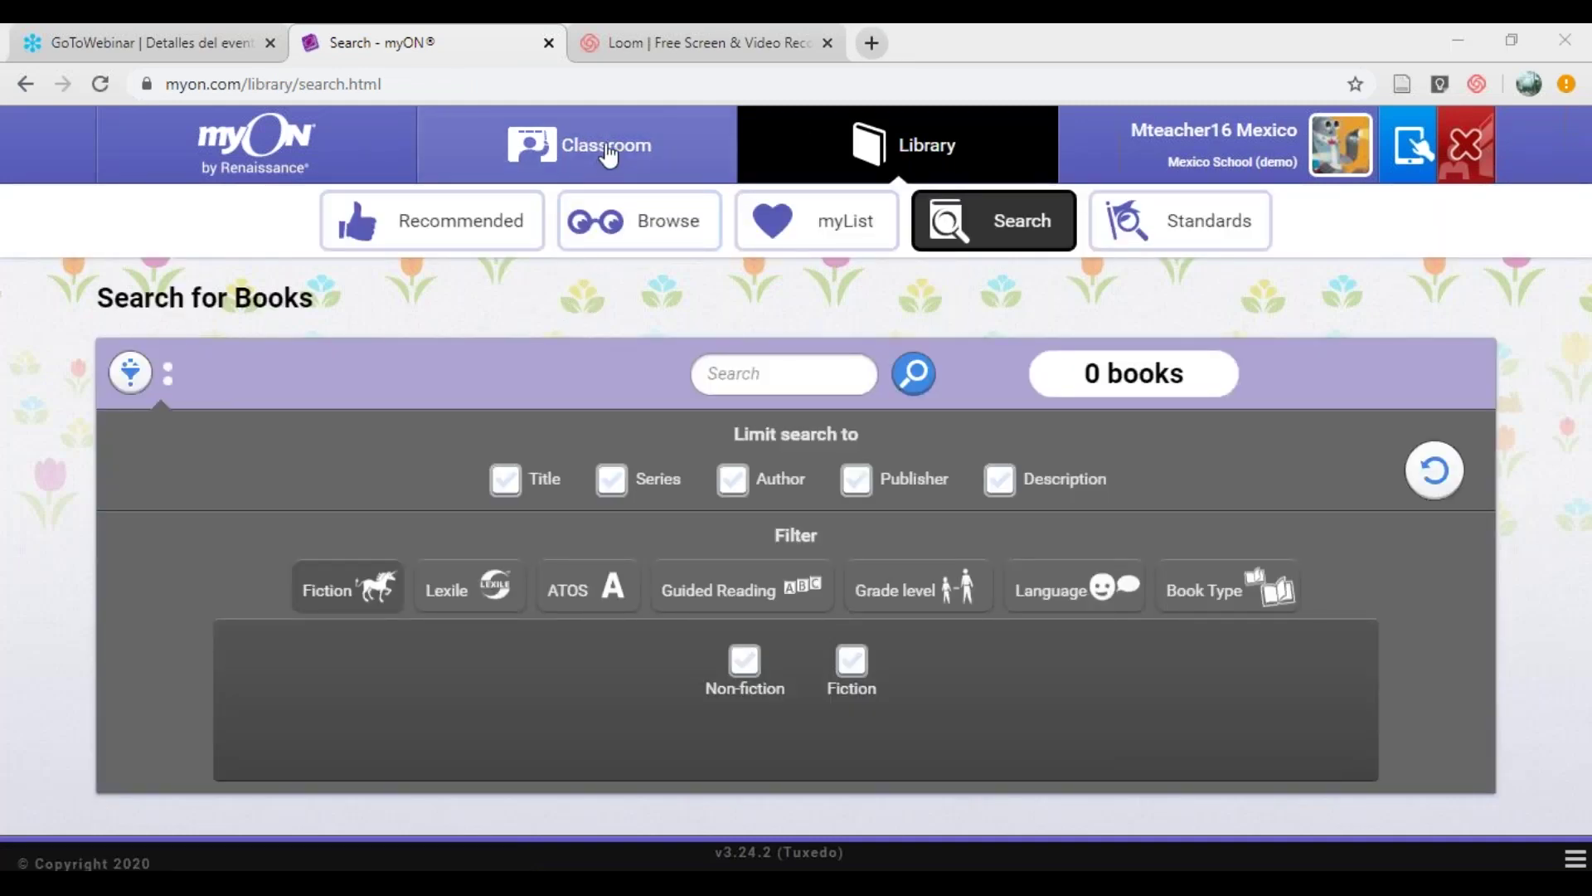
mouse_move(609, 154)
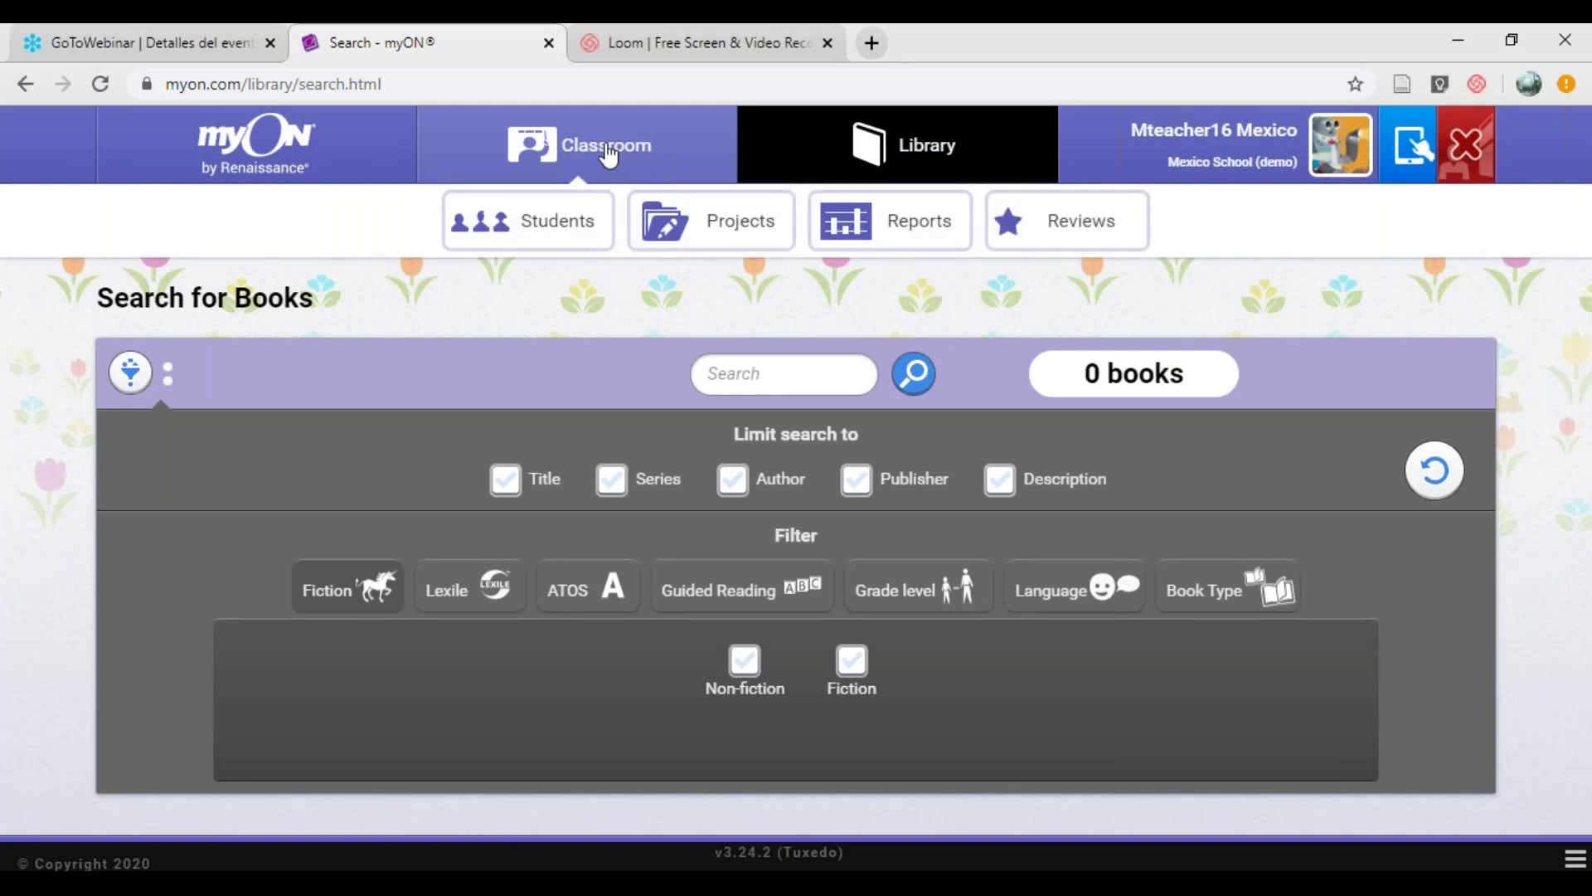
left_click(667, 222)
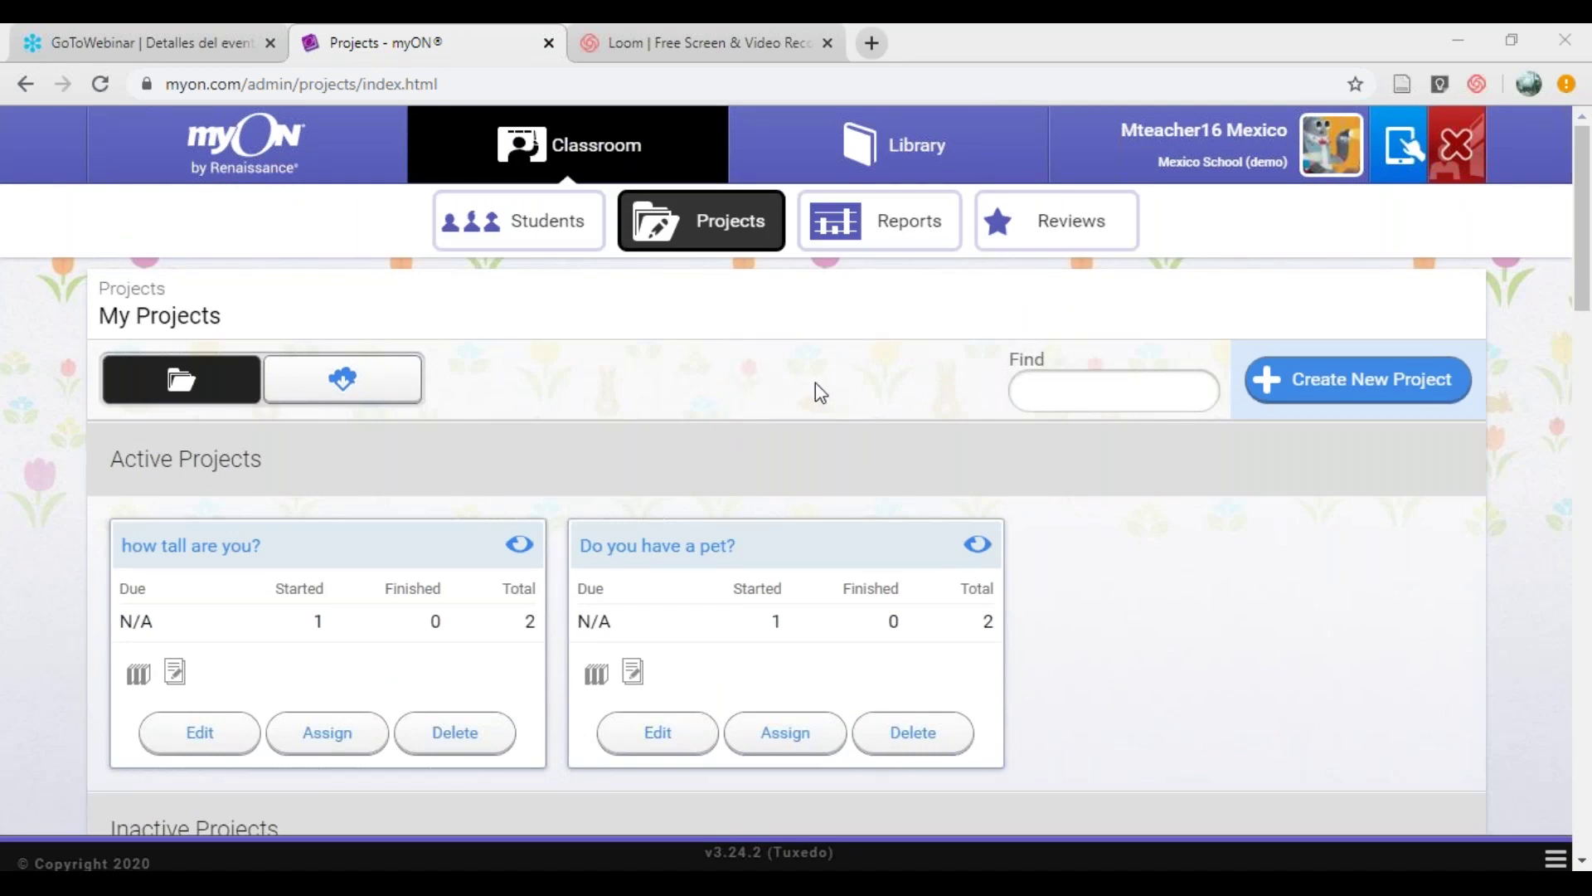
scroll(849, 407, "down", 3)
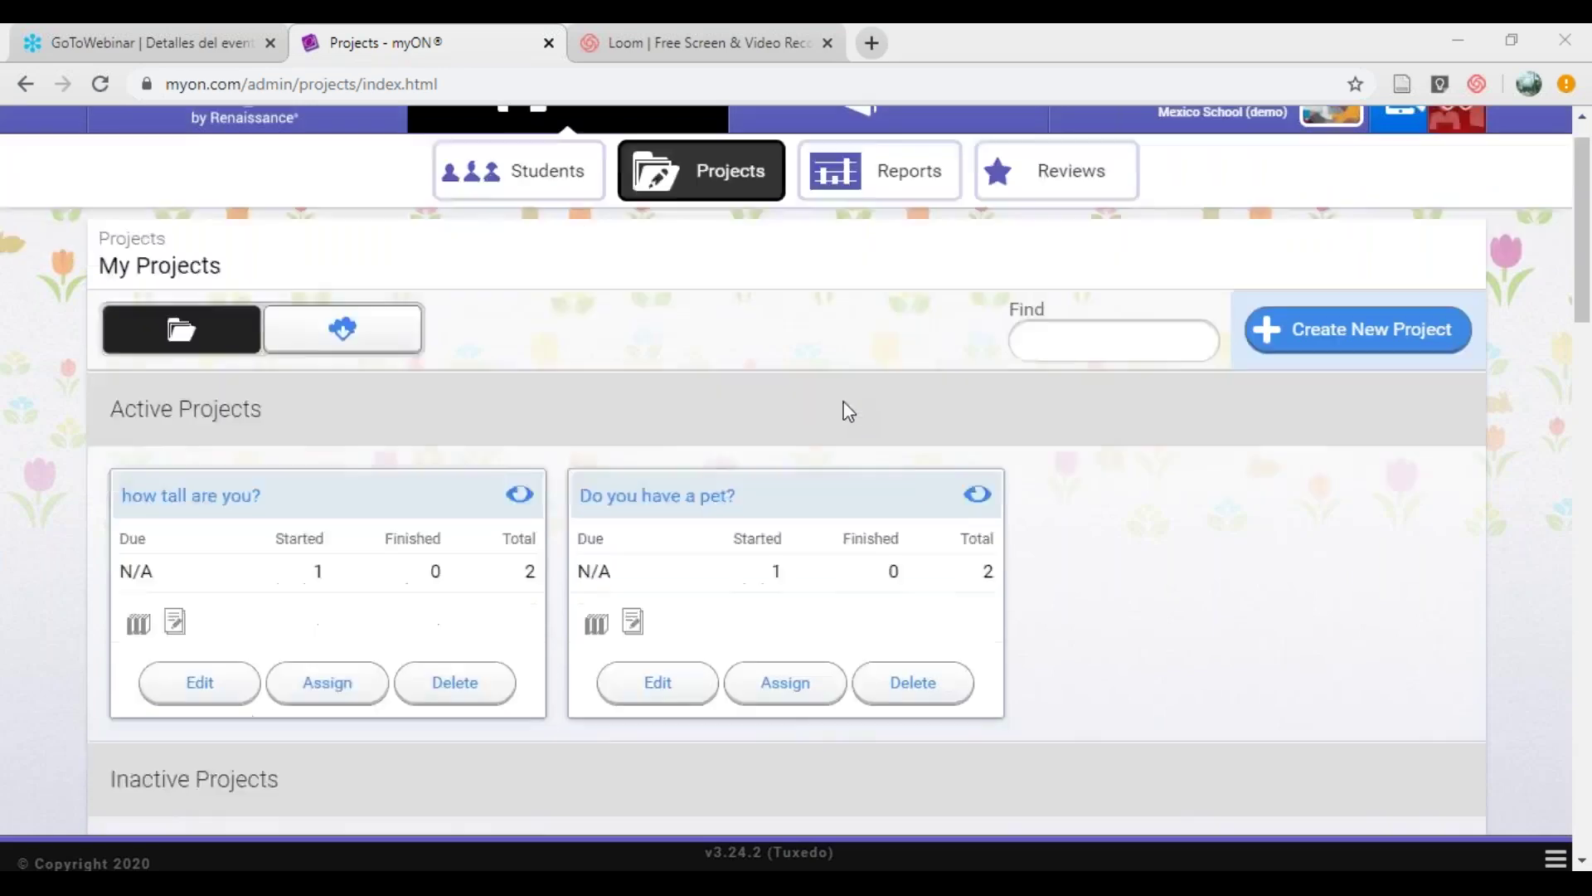
scroll(796, 264, "up", 3)
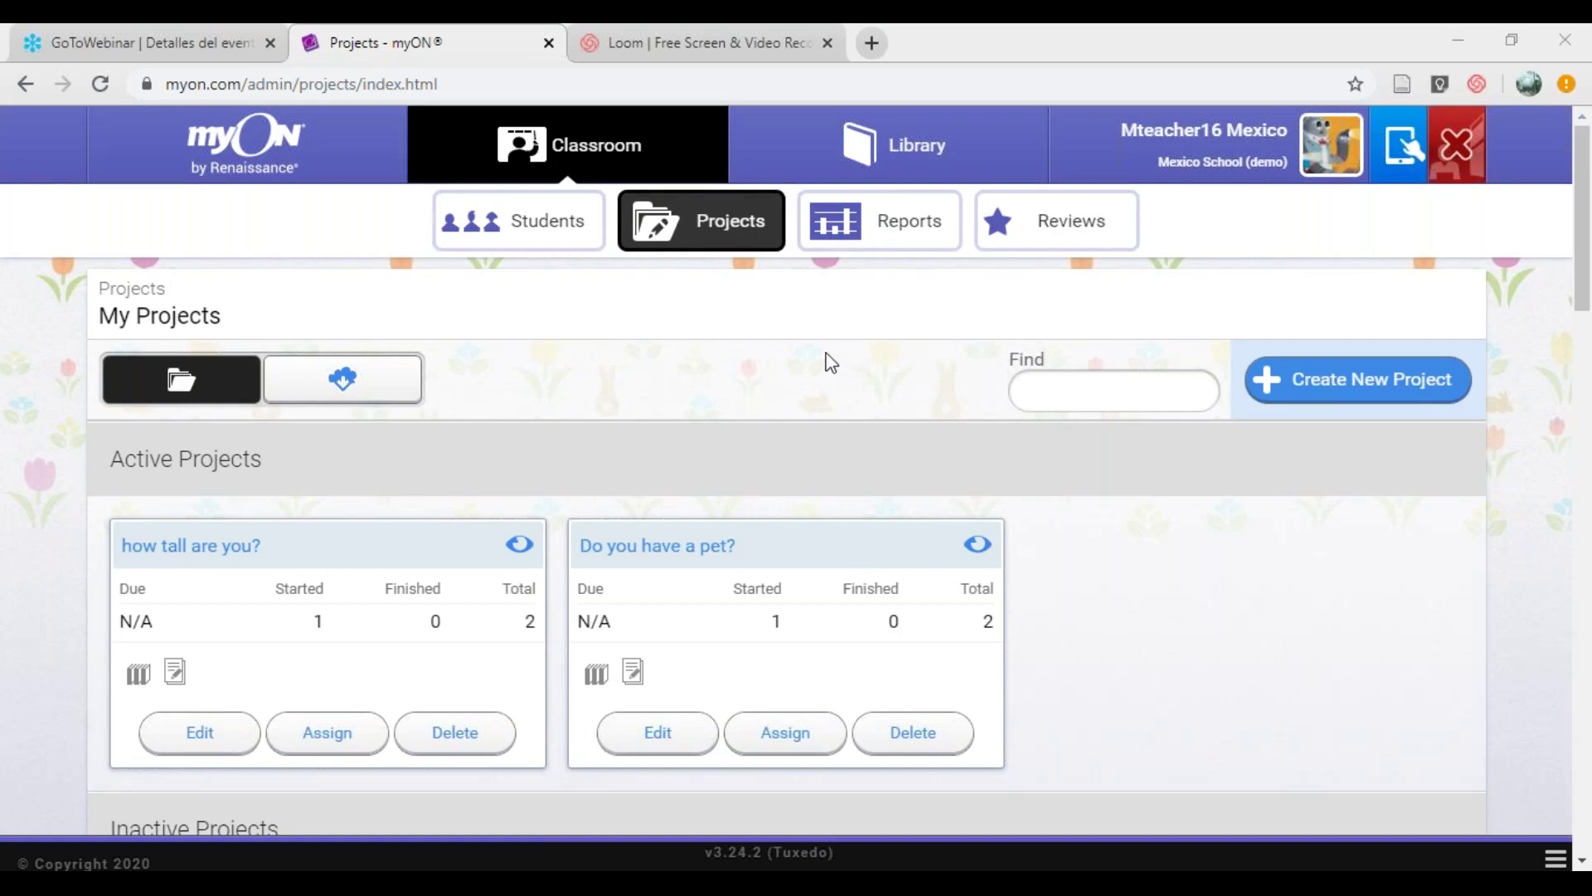
Create a new project titled 'WH questions simple present'.
left_click(1464, 398)
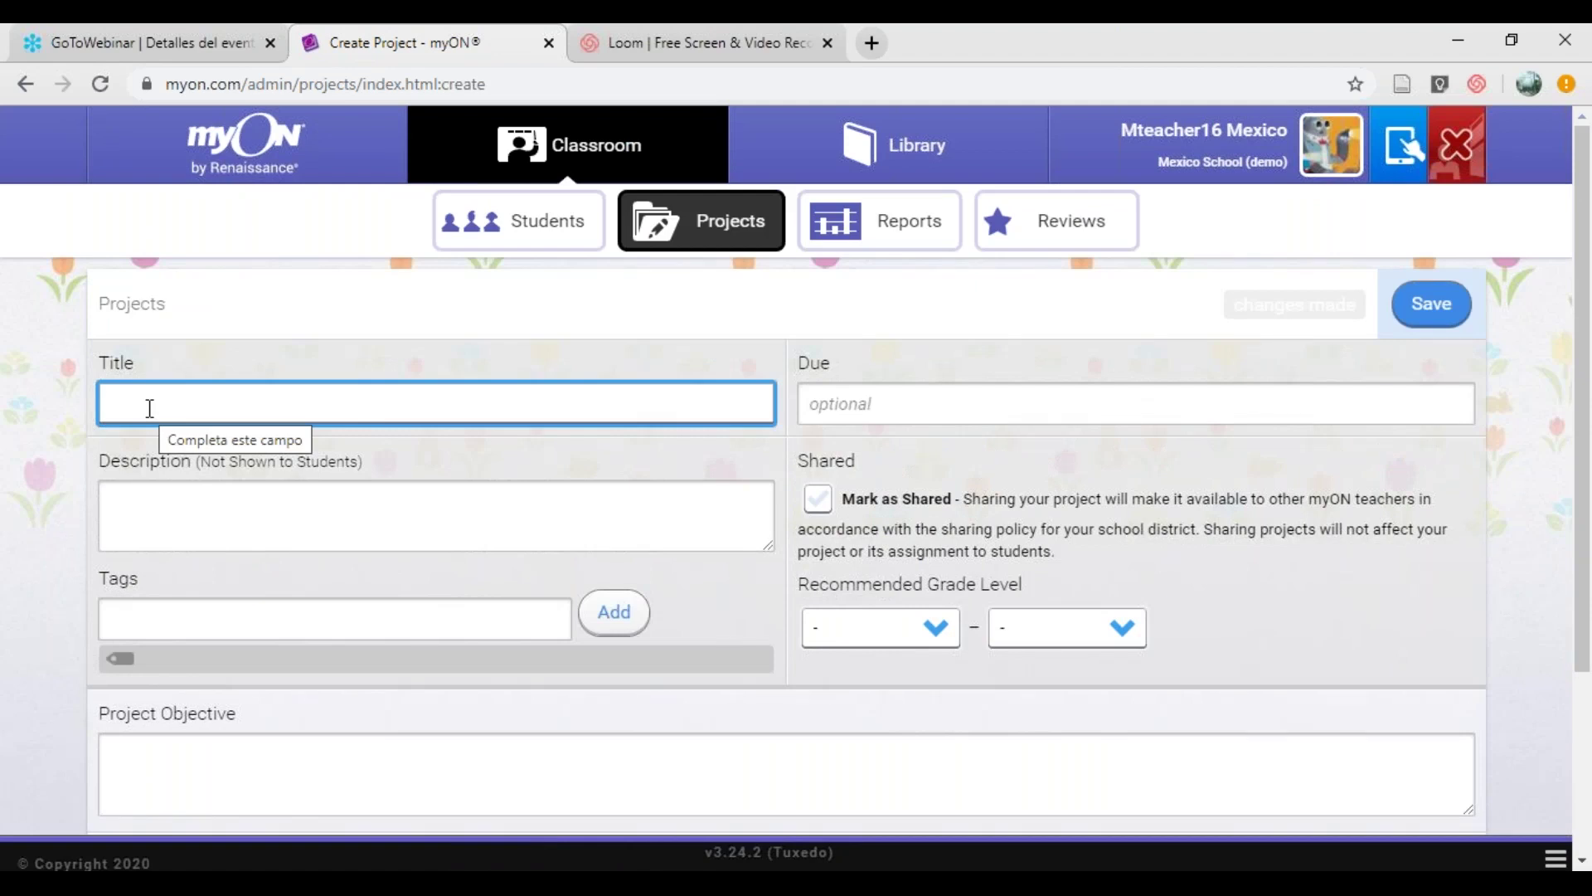
type("WH")
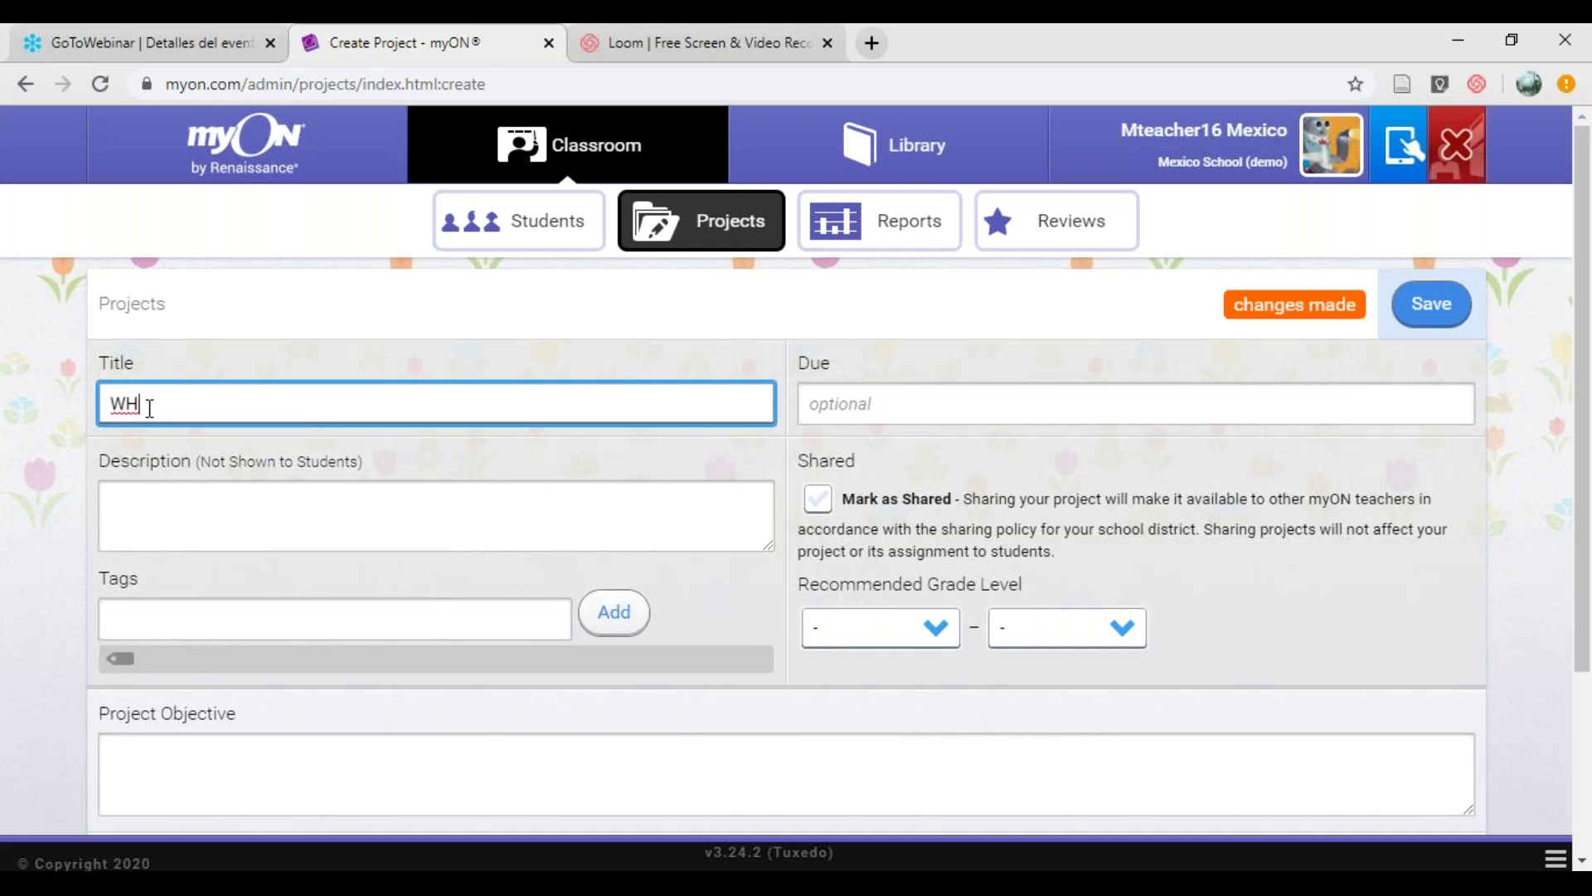
type("/")
key("BackSpace")
type("questions simple")
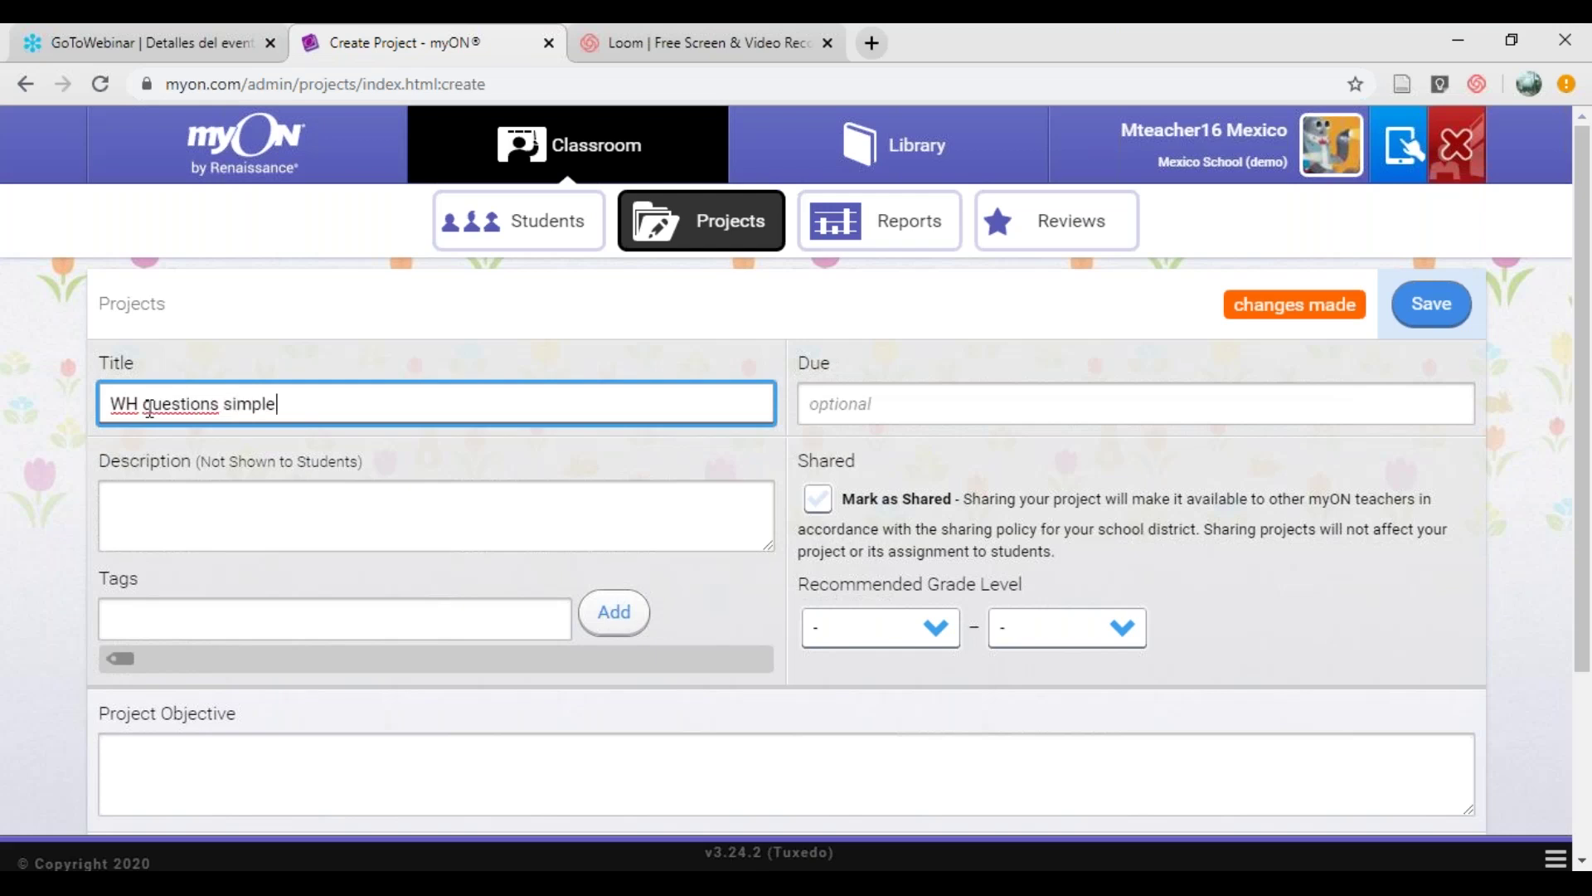
type(" present")
Set the project due date to 11 March 2020 and move down through the description and objective fields.
left_click(861, 406)
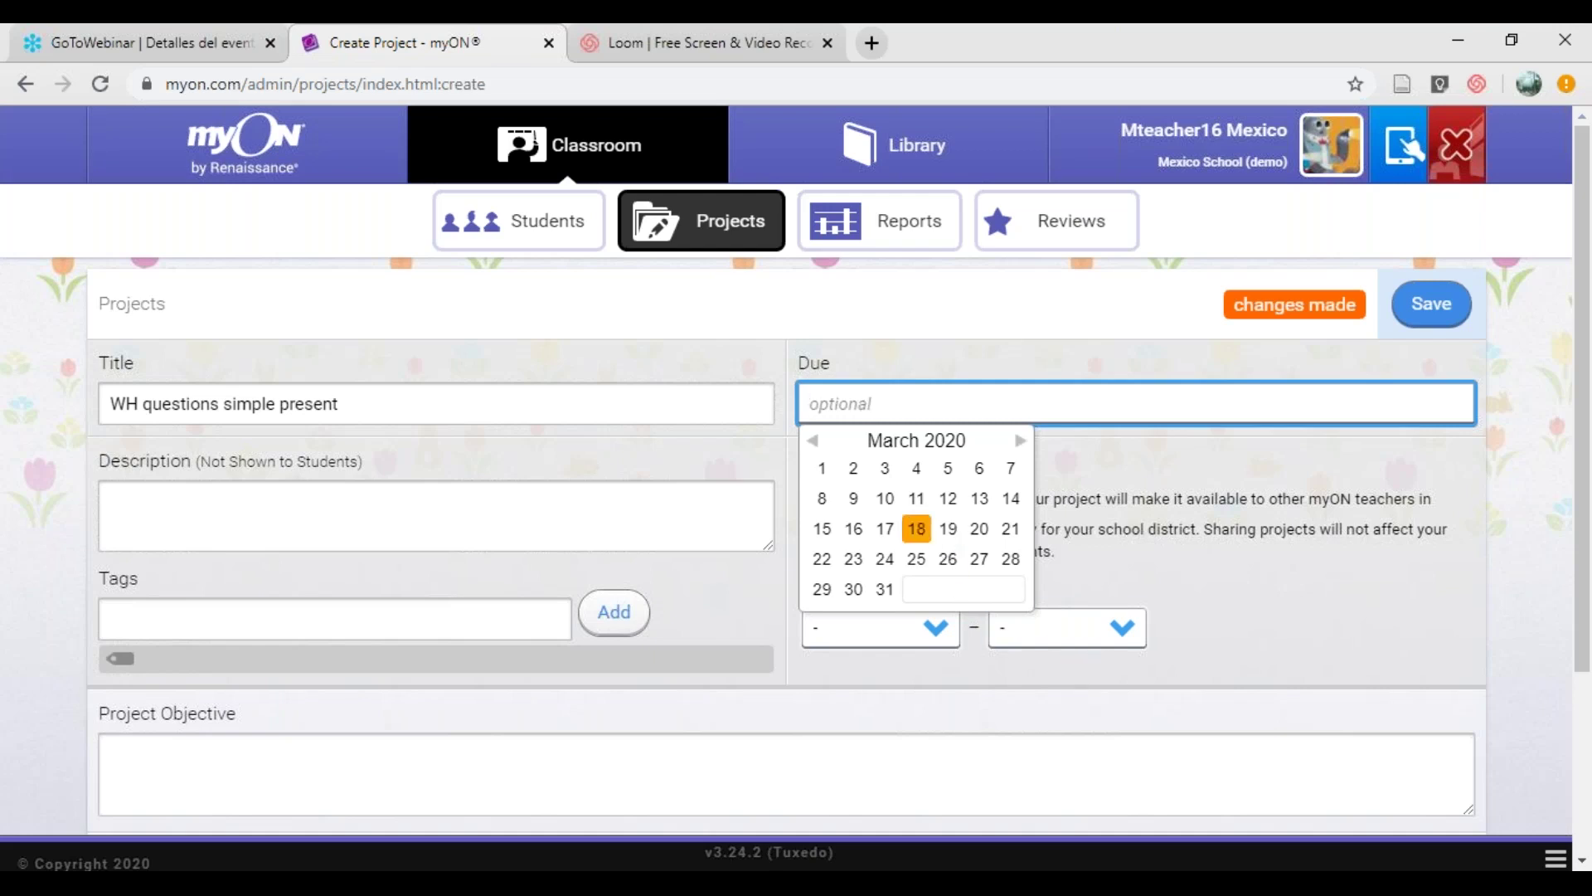
left_click(916, 498)
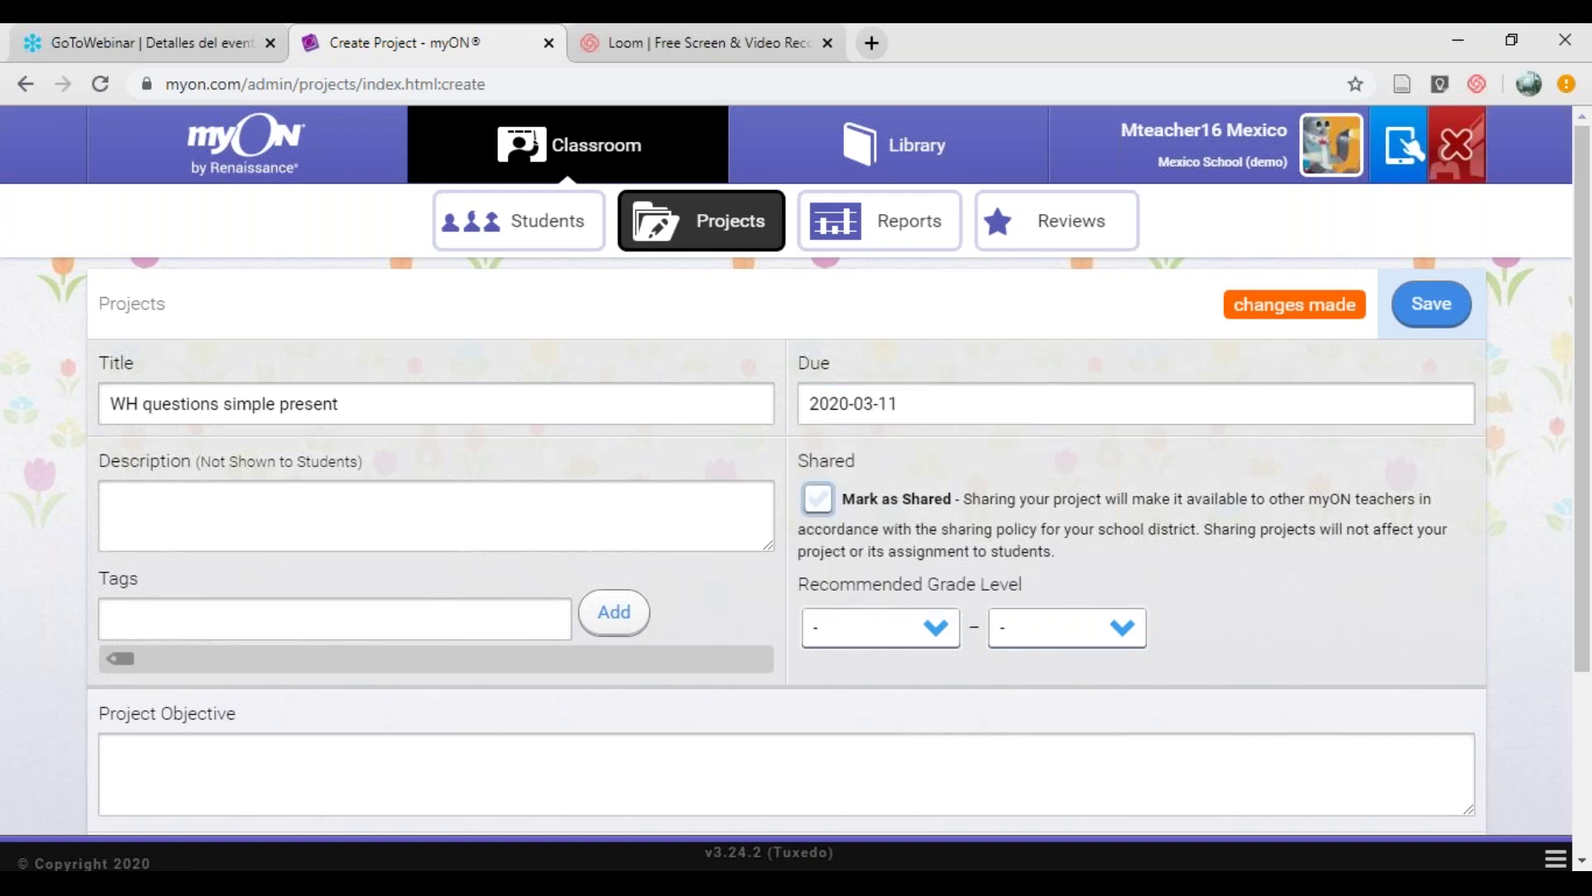
left_click(651, 533)
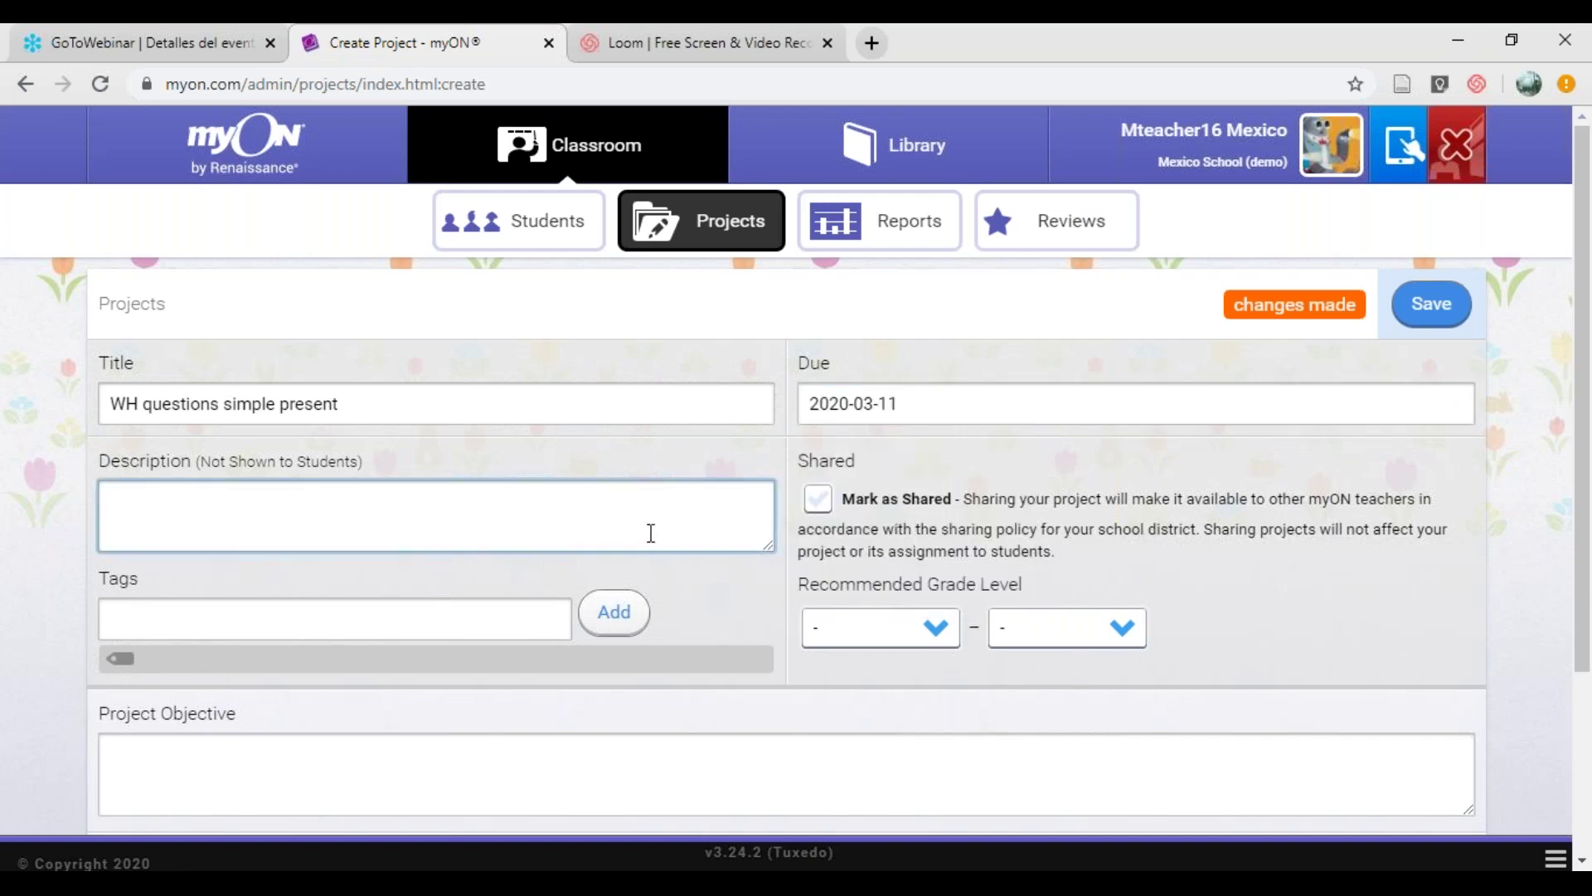
scroll(327, 540, "down", 1)
left_click(328, 540)
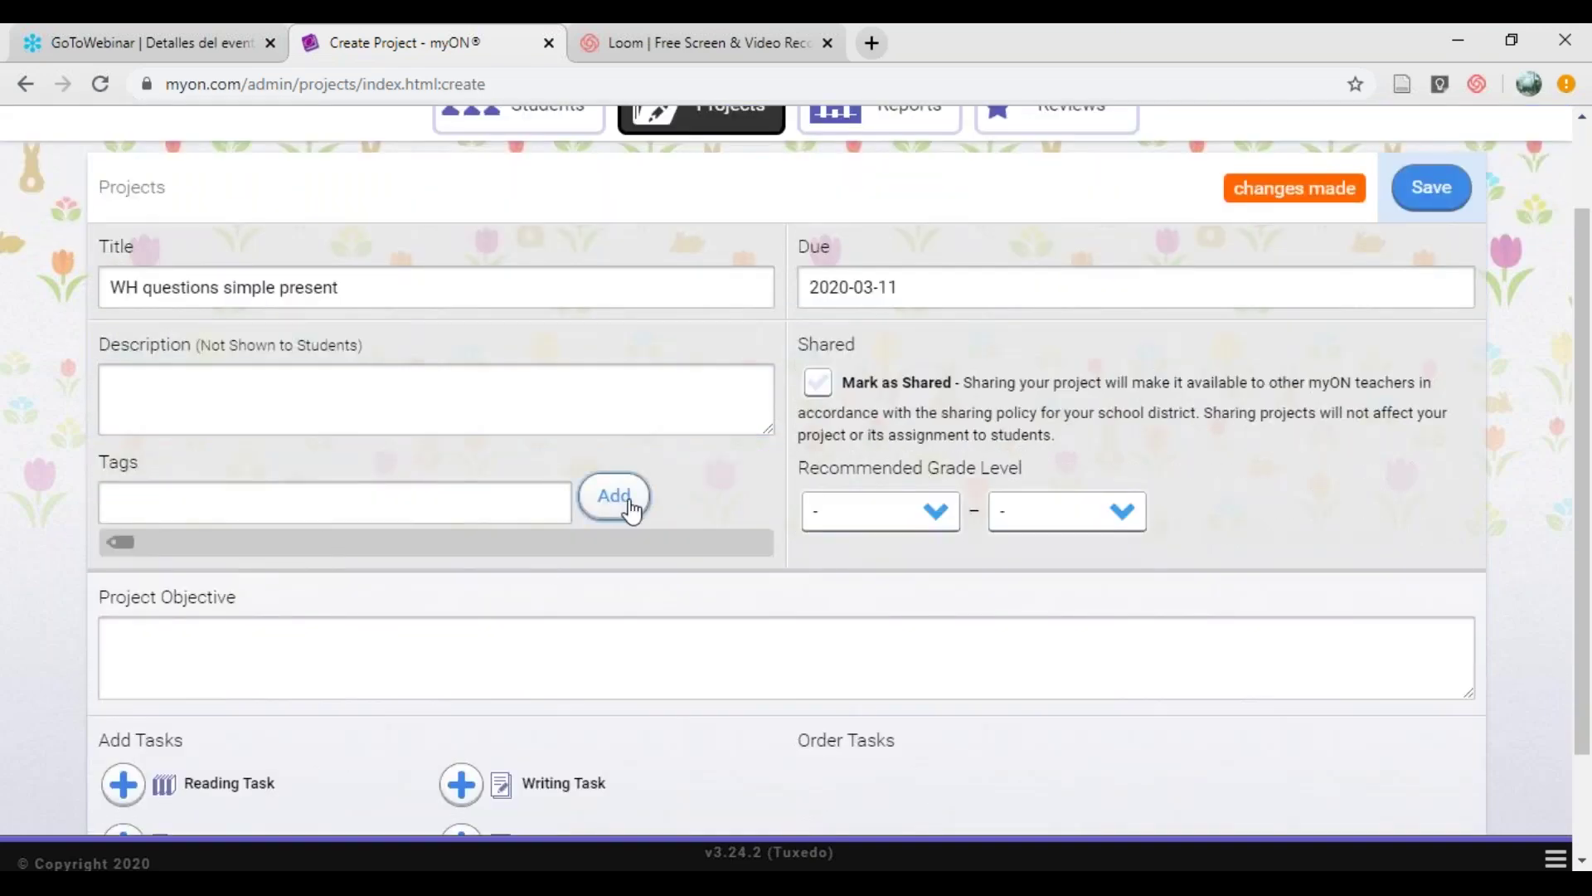
scroll(629, 506, "down", 1)
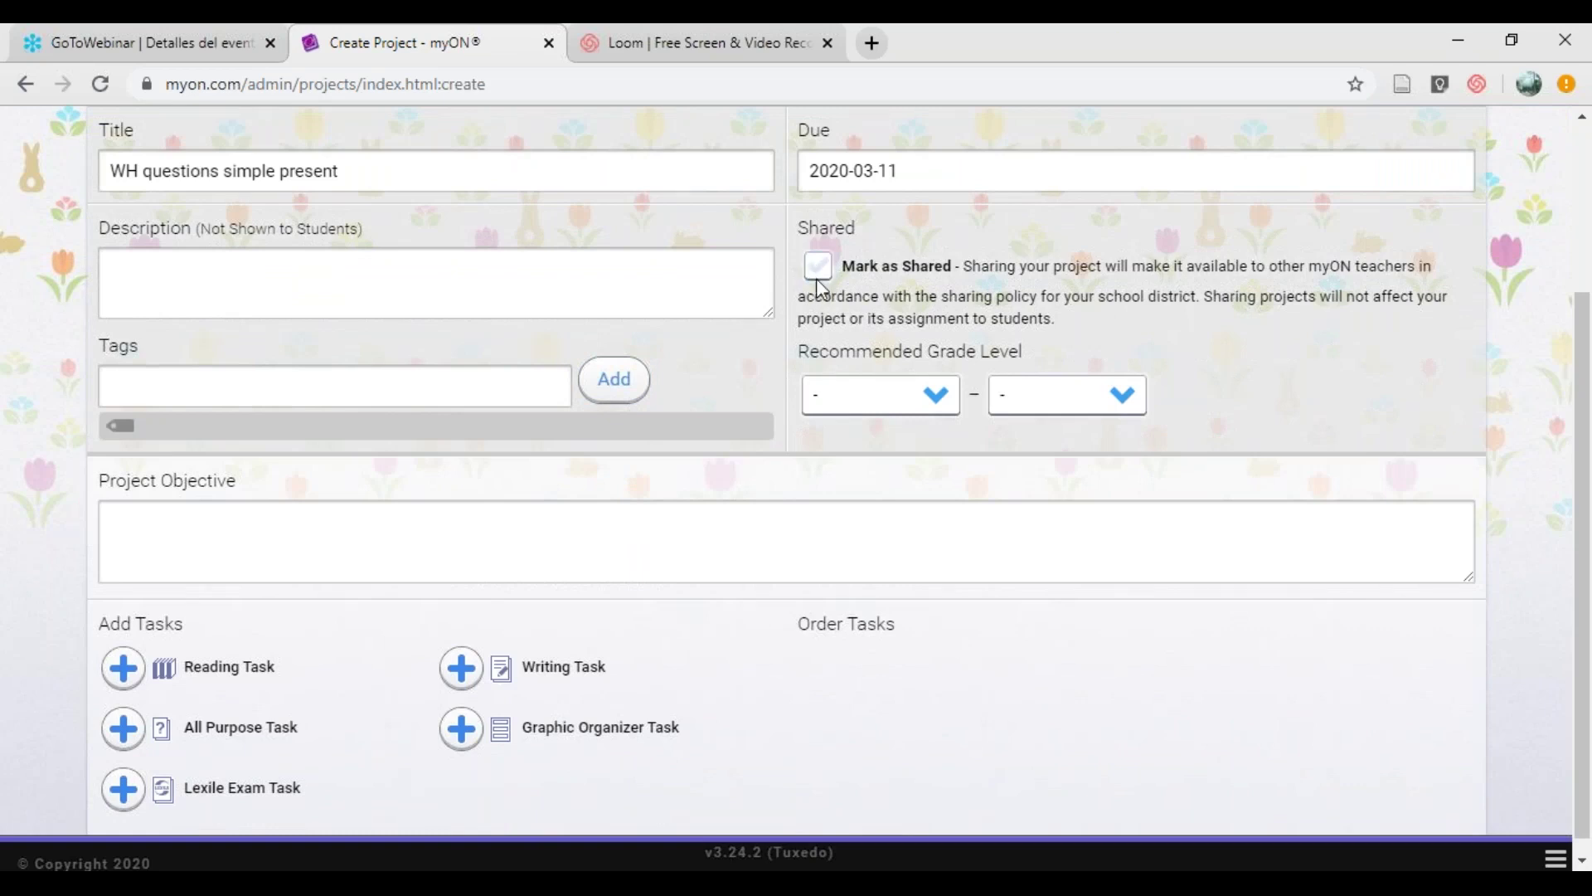
left_click(756, 518)
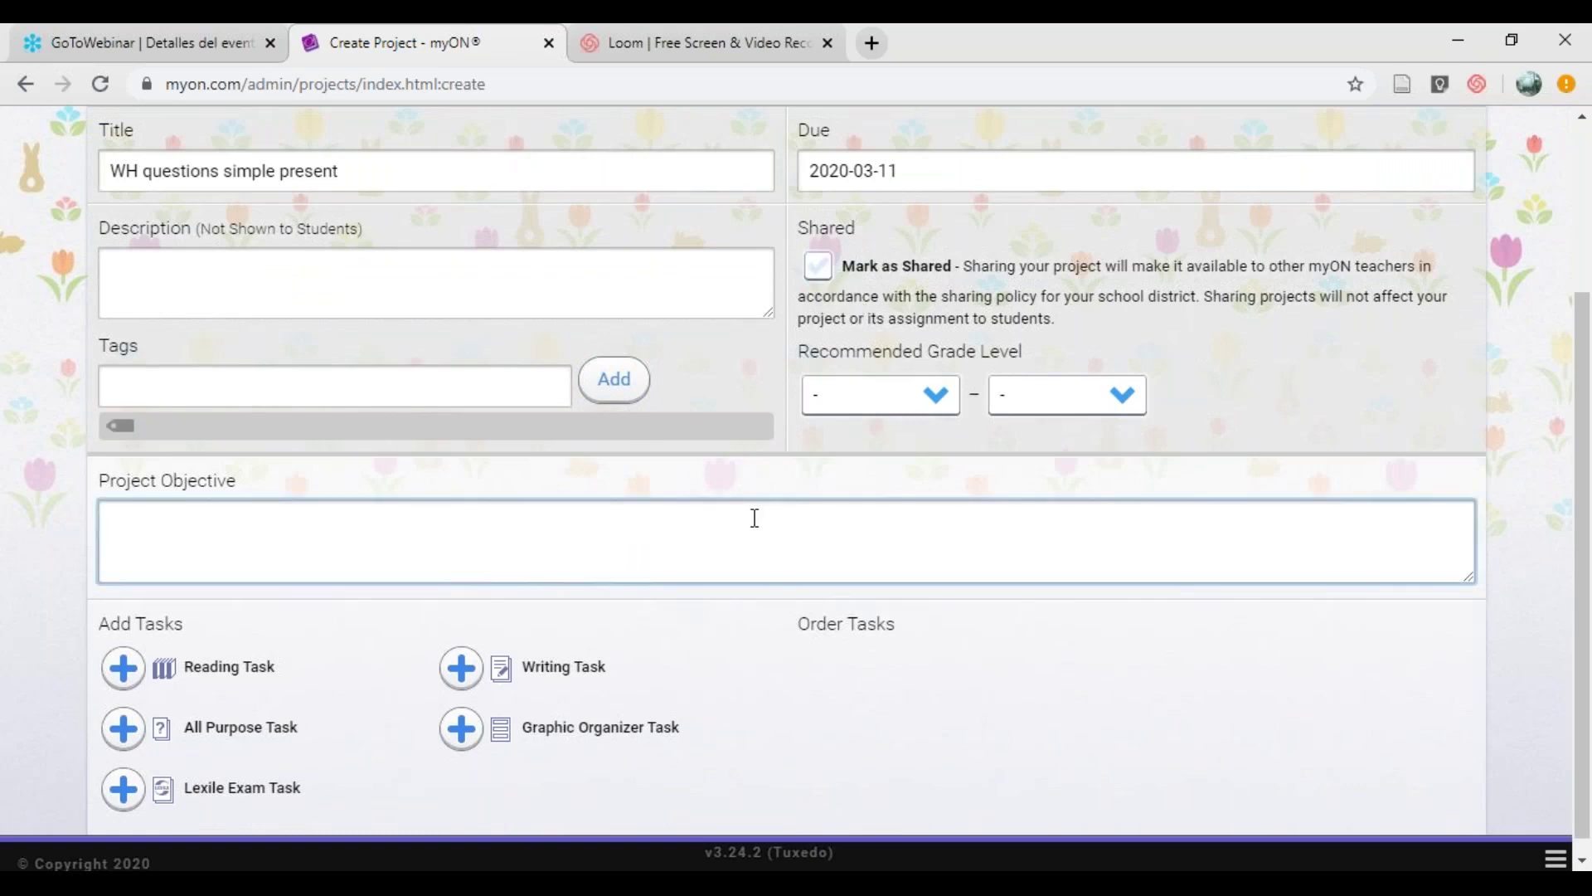
scroll(755, 518, "down", 1)
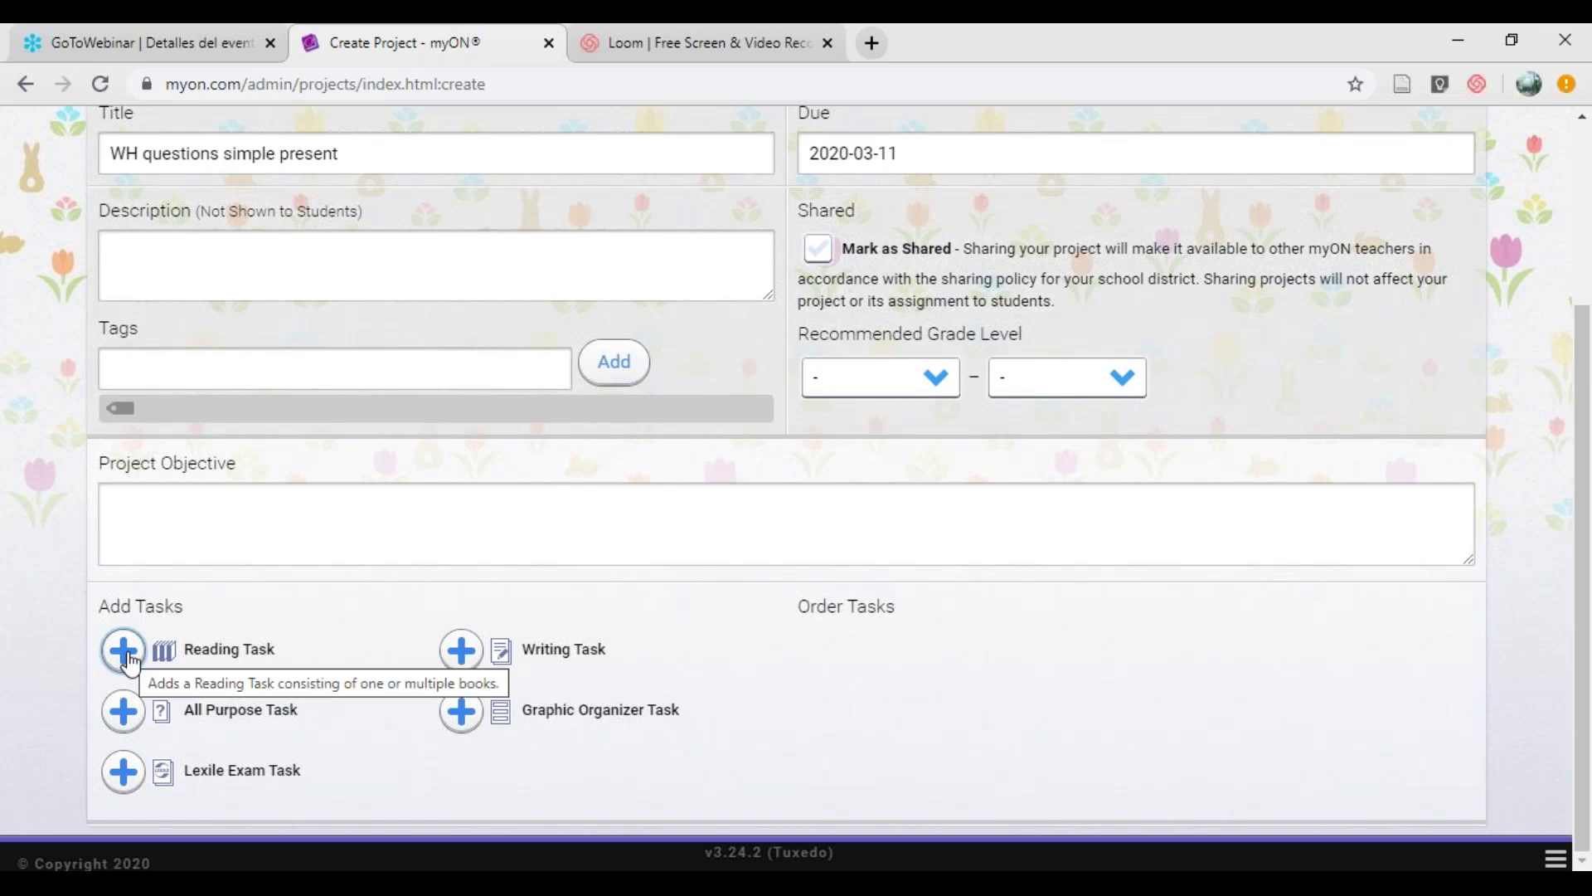
Add a Reading Task to the project titled 'reading 1'.
left_click(127, 655)
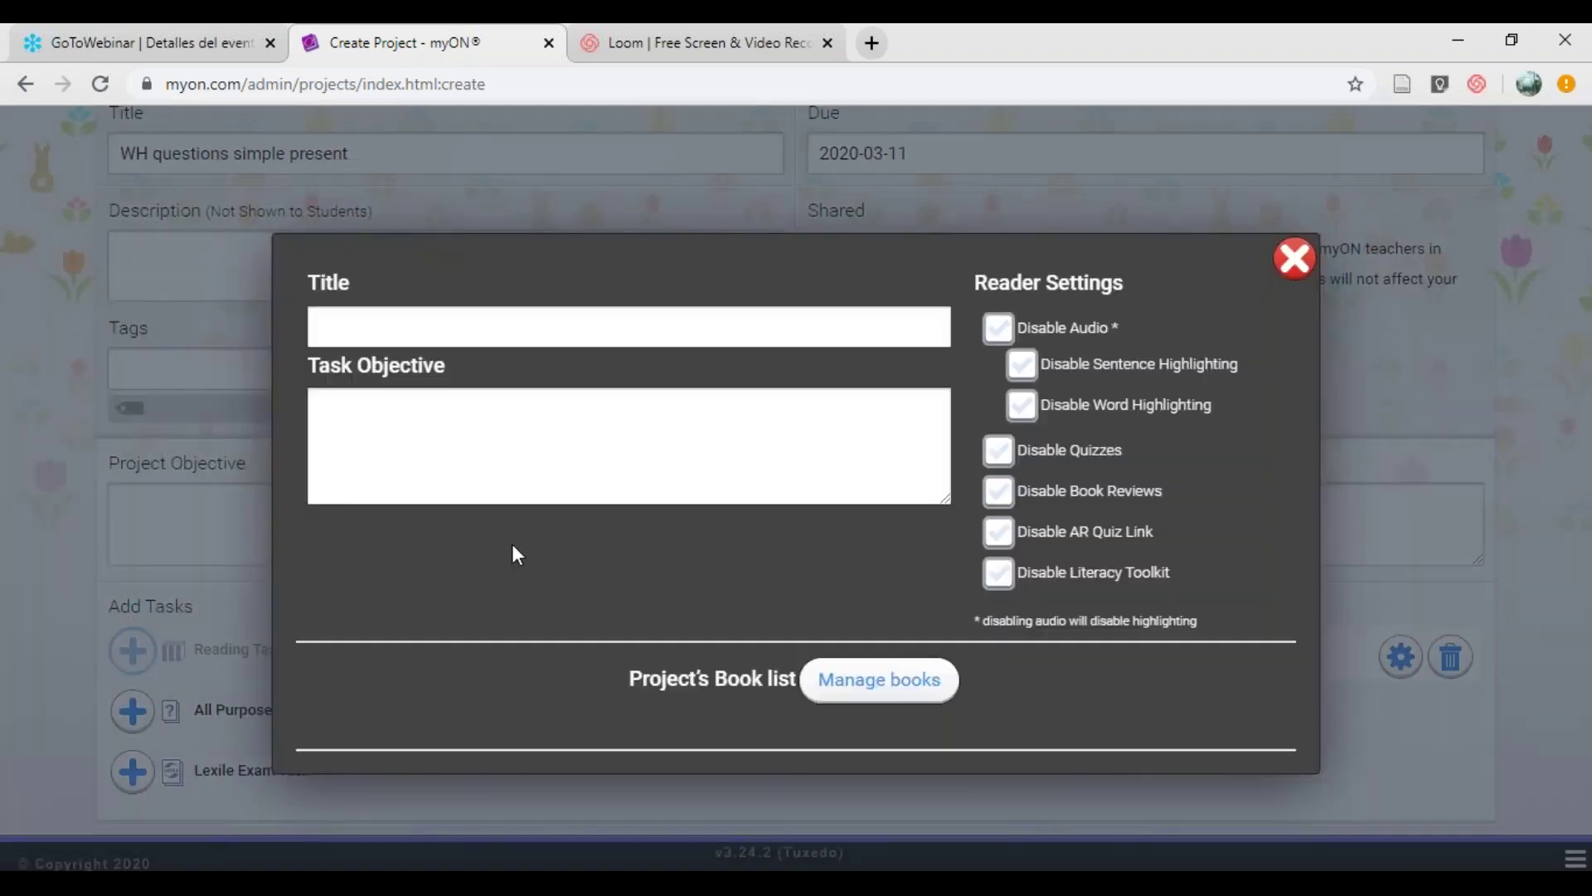
left_click(516, 435)
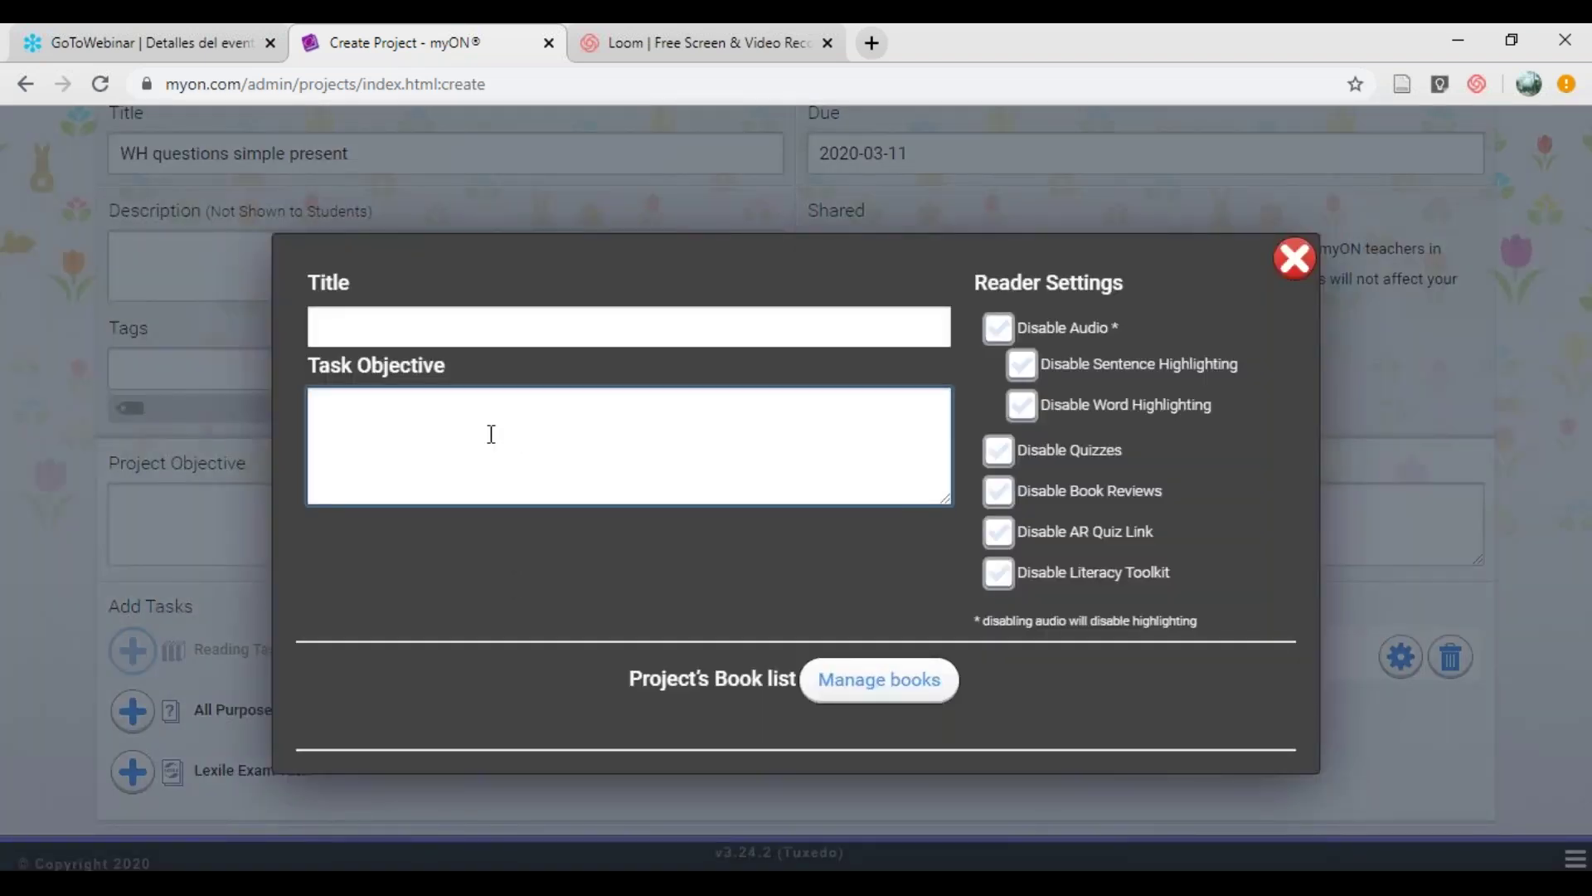
left_click(438, 328)
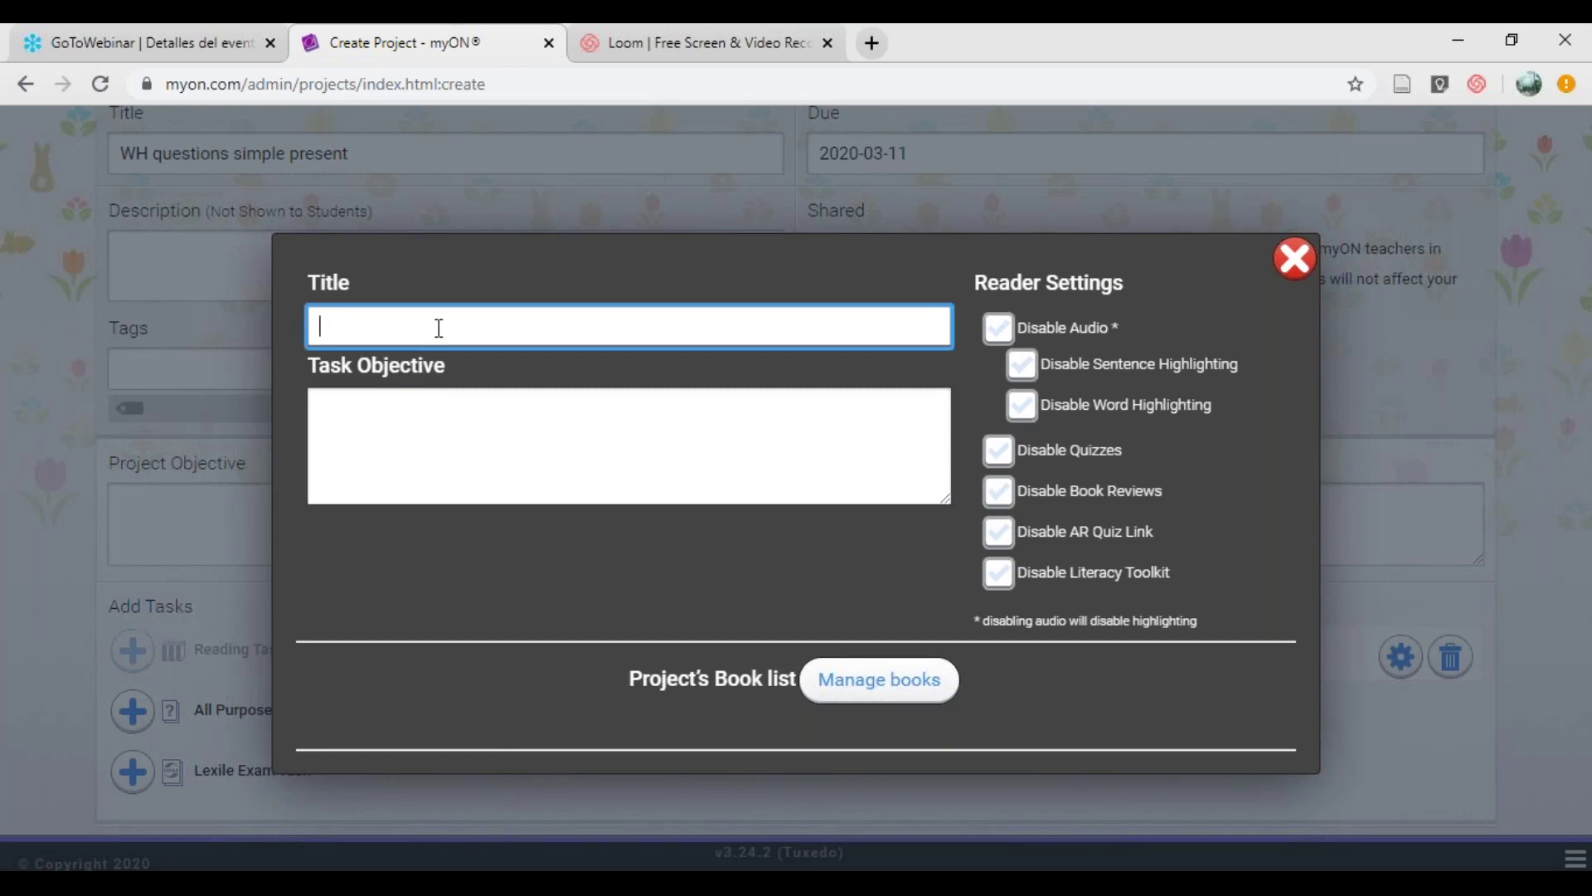
type("reading 1")
Search the task's book list for books matching 'questions'.
left_click(879, 680)
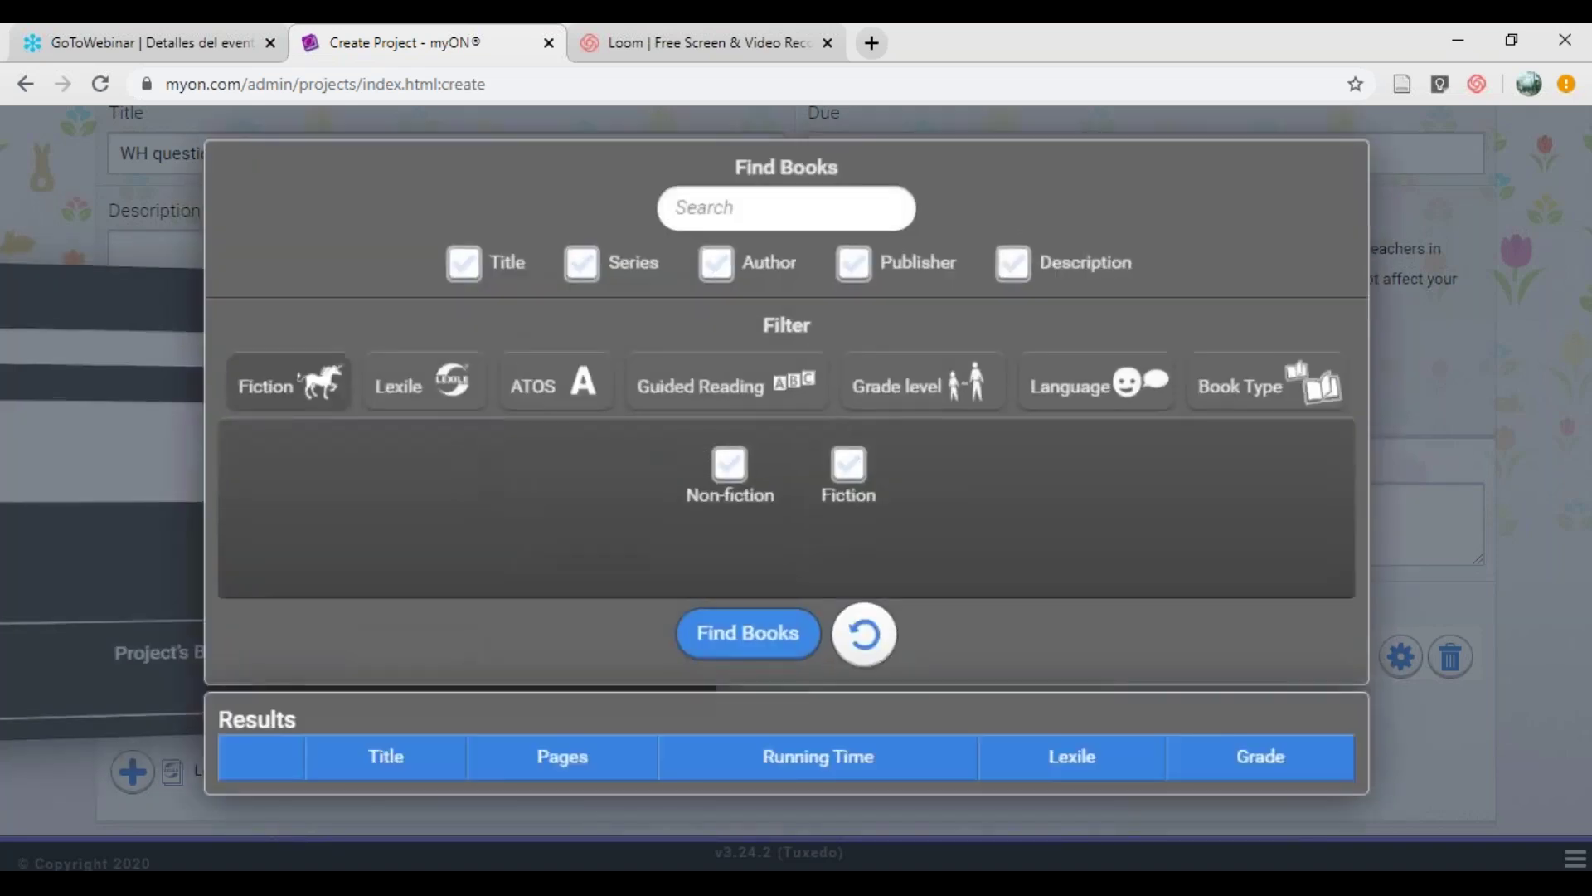
left_click(743, 257)
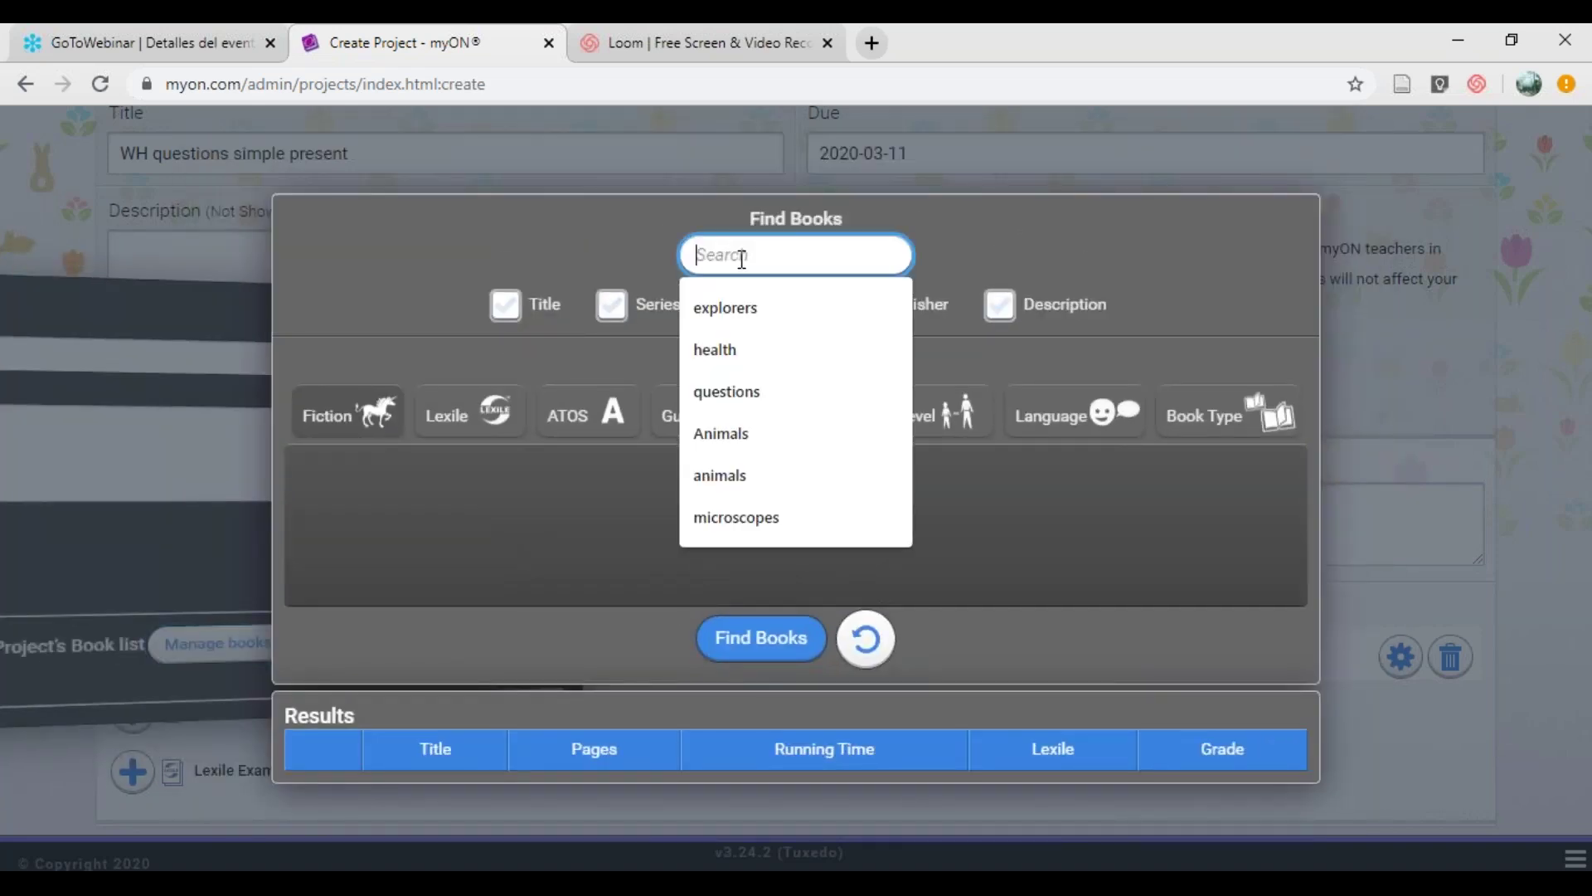
type("quest")
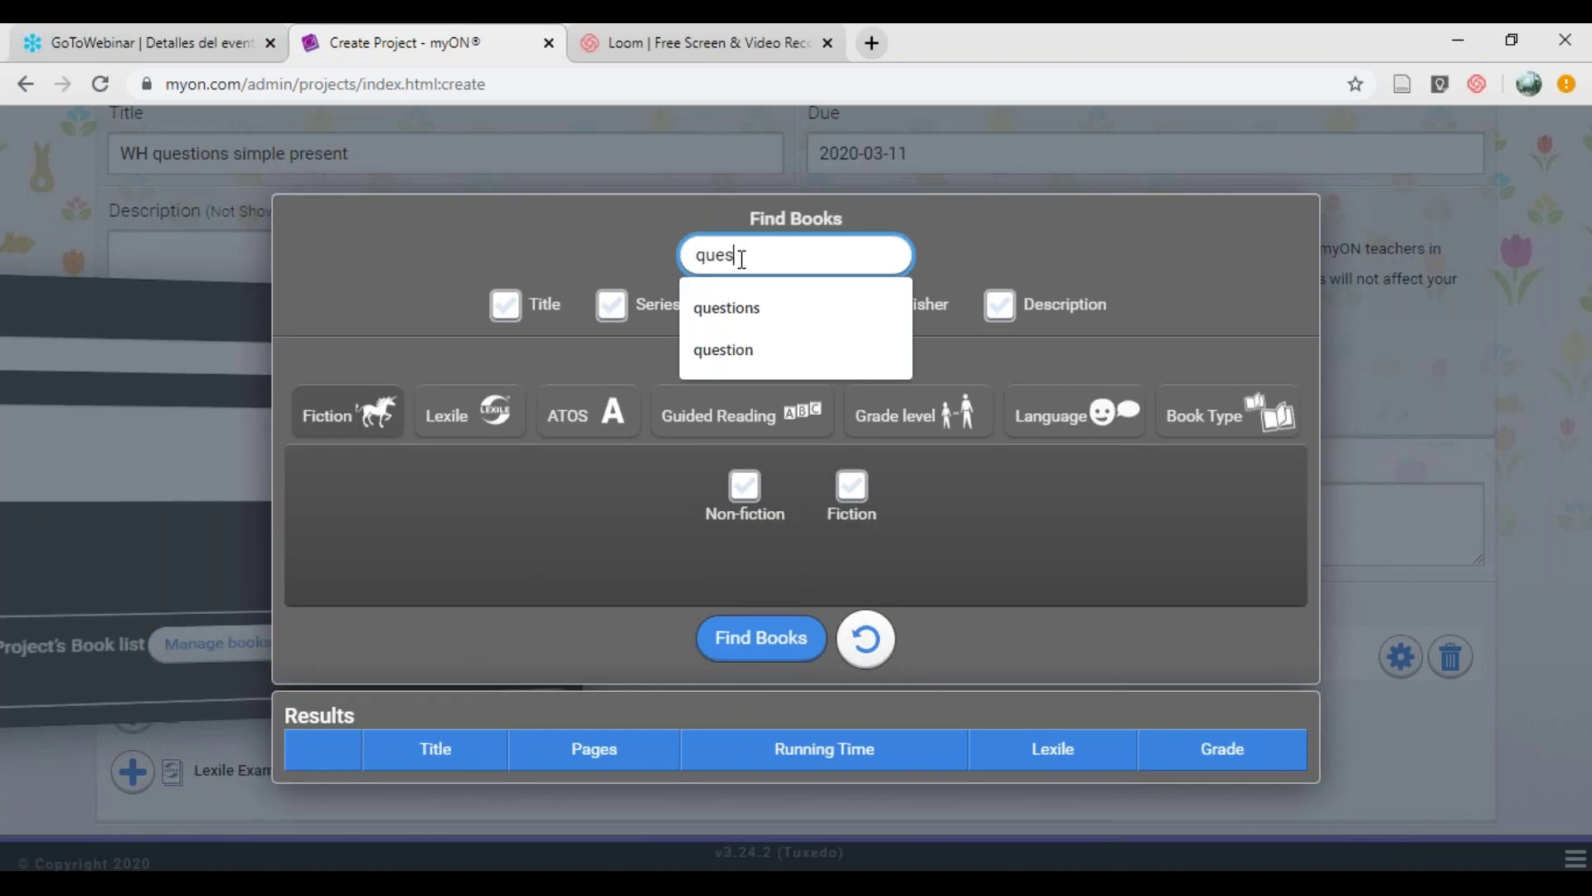
key("BackSpace")
key("BackSpace")
key("BackSpace")
key("BackSpace")
key("BackSpace")
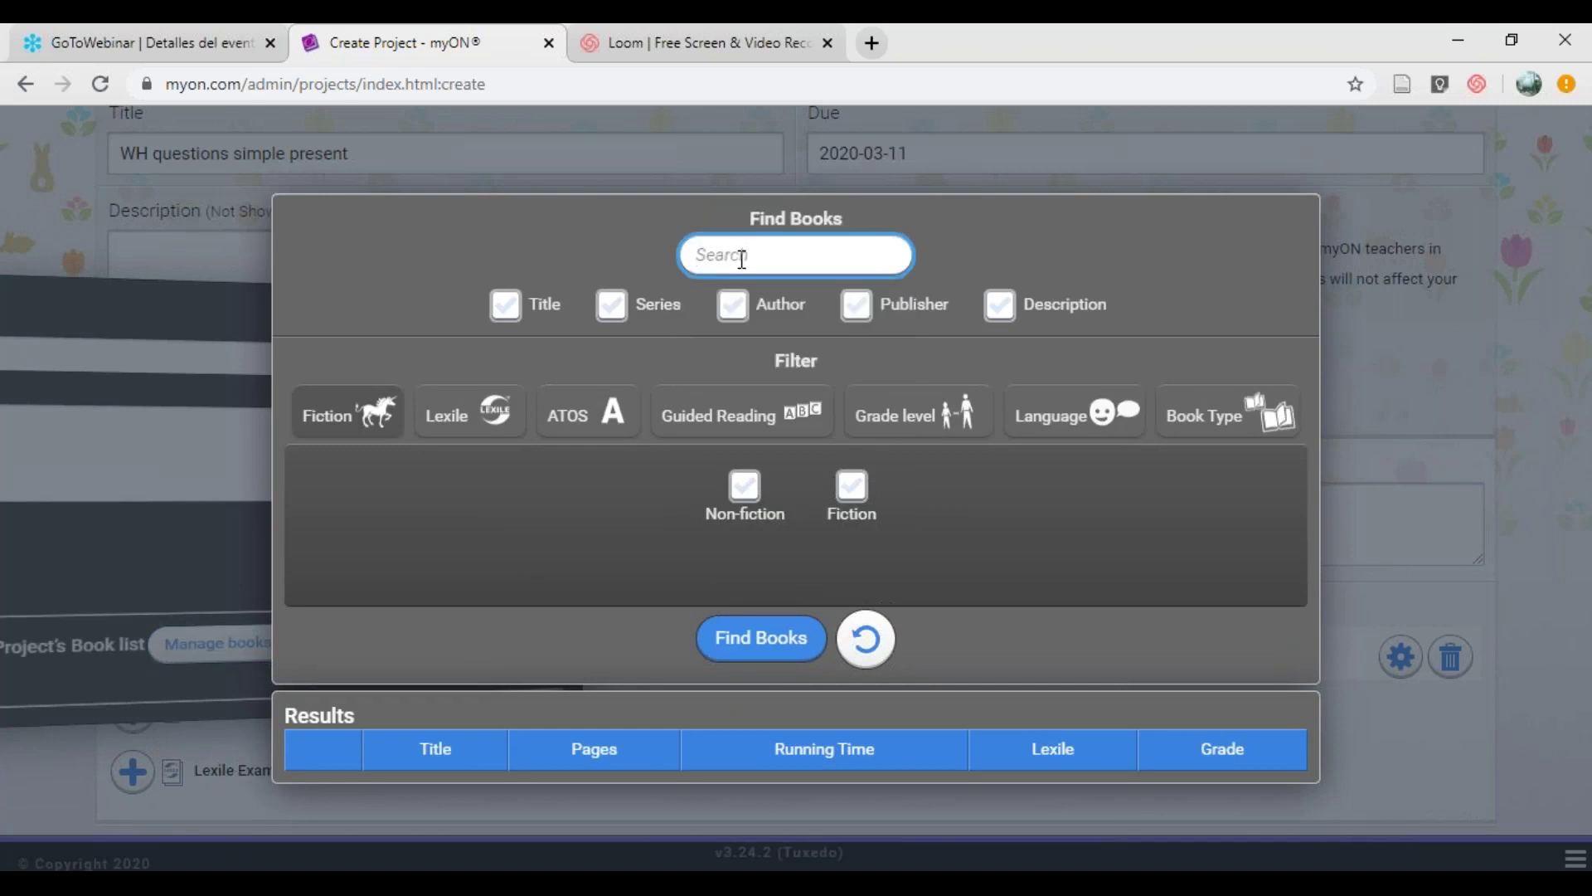
type("questions")
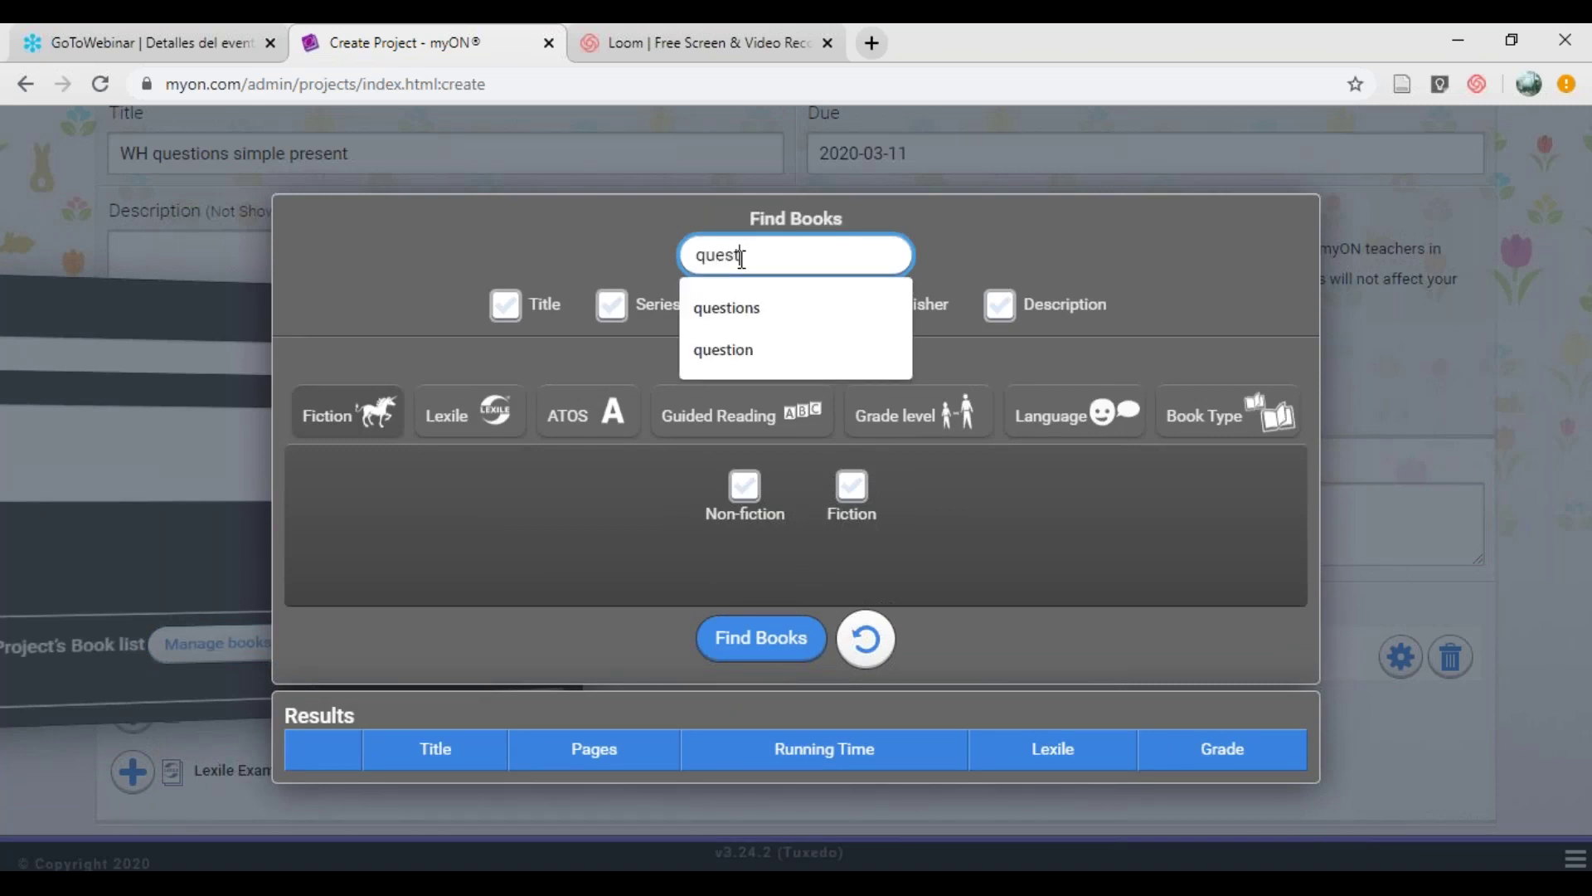
left_click(779, 655)
scroll(590, 504, "down", 3)
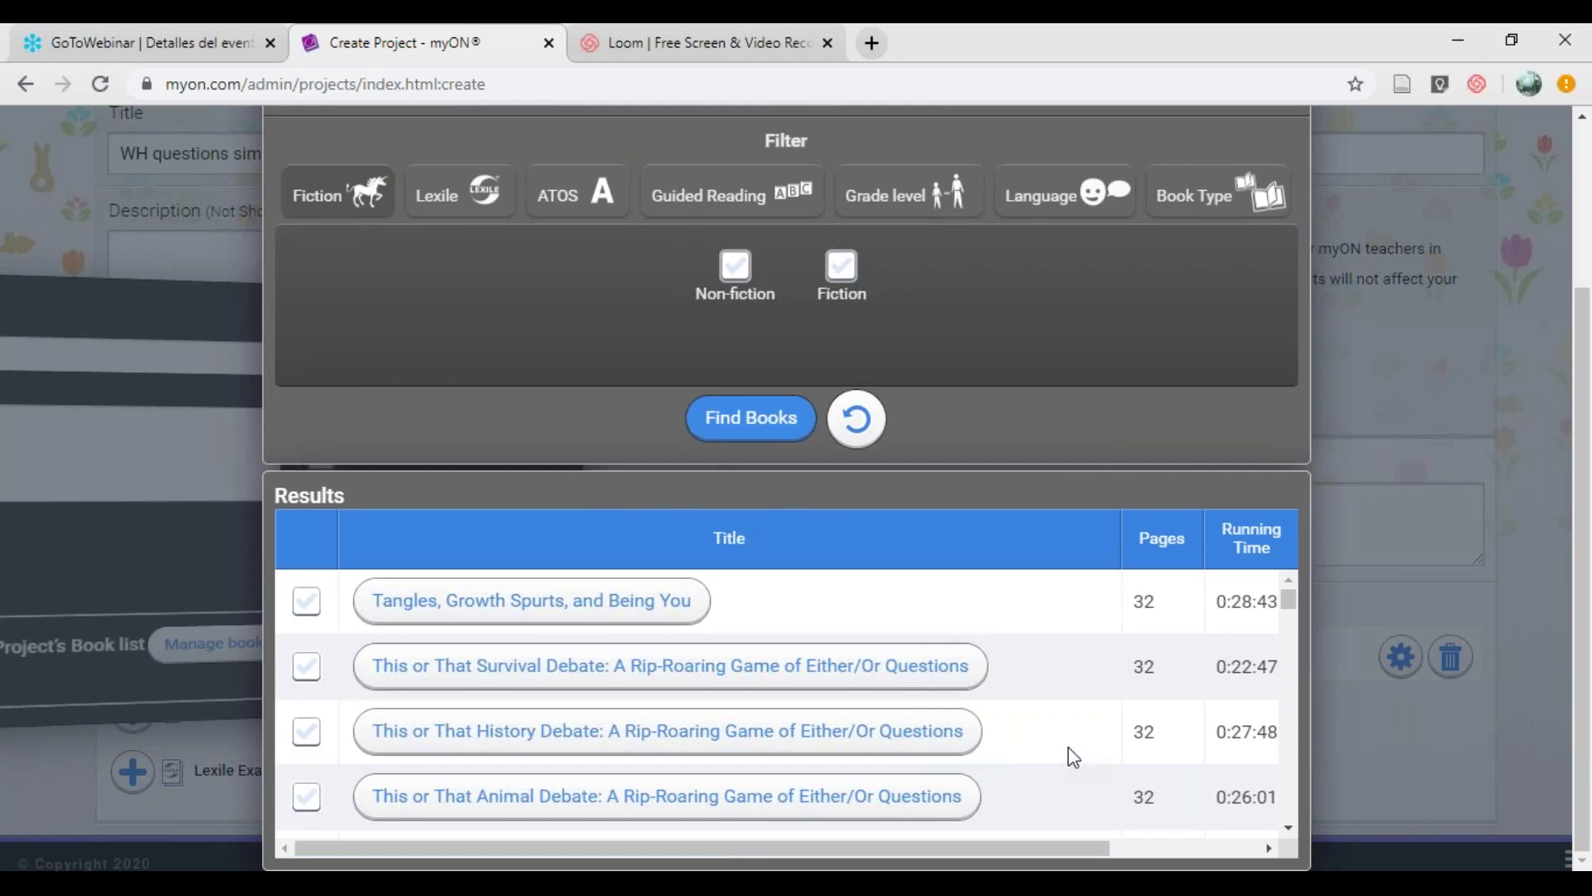
scroll(1070, 754, "down", 5)
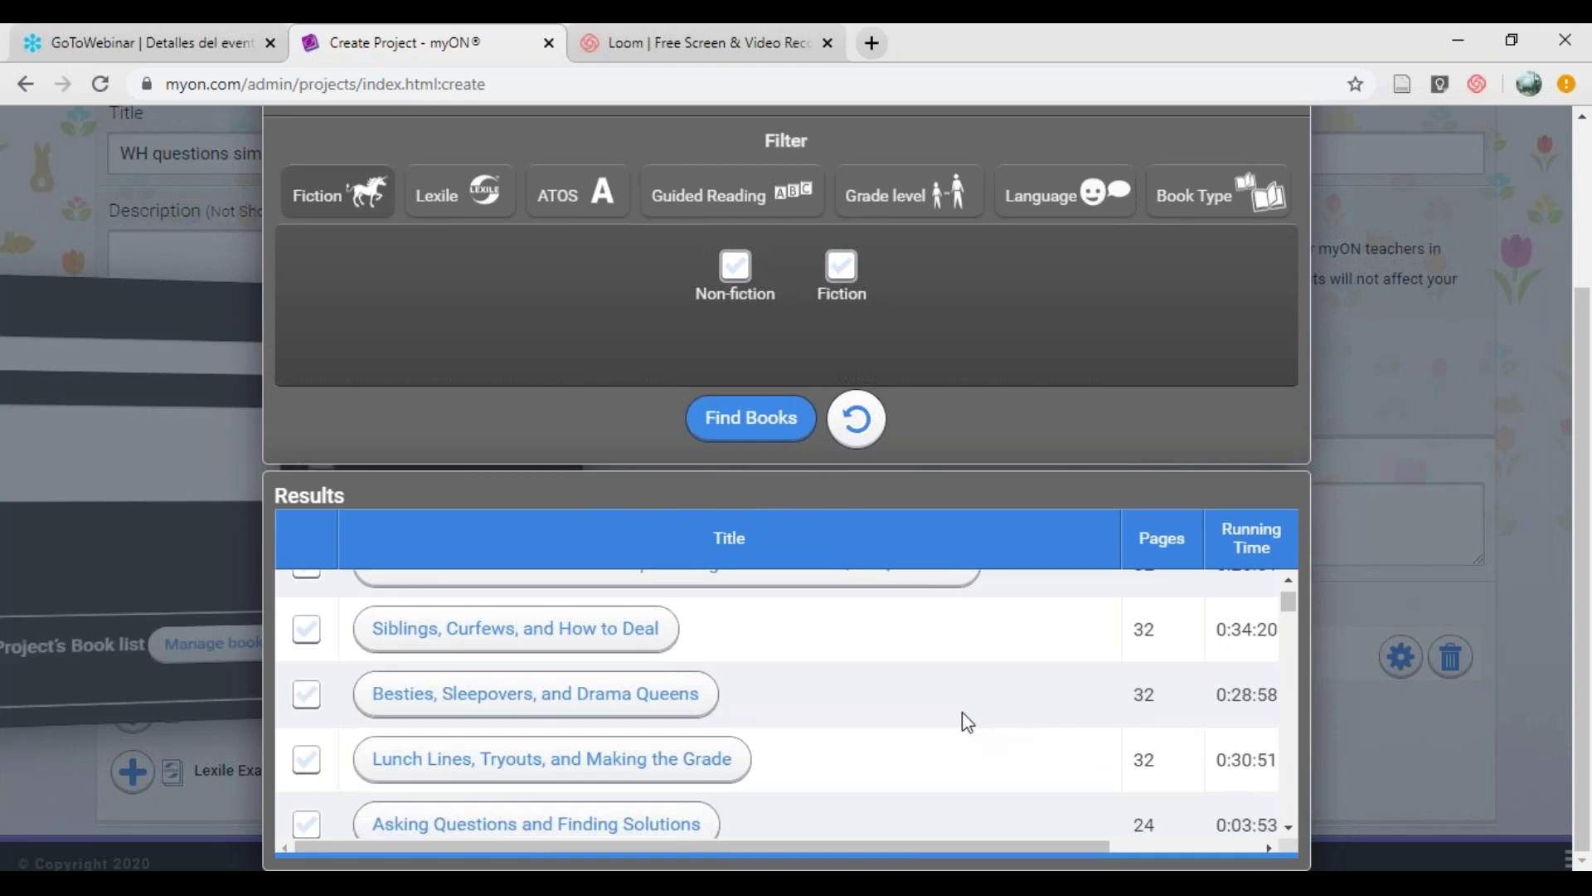
scroll(962, 712, "down", 2)
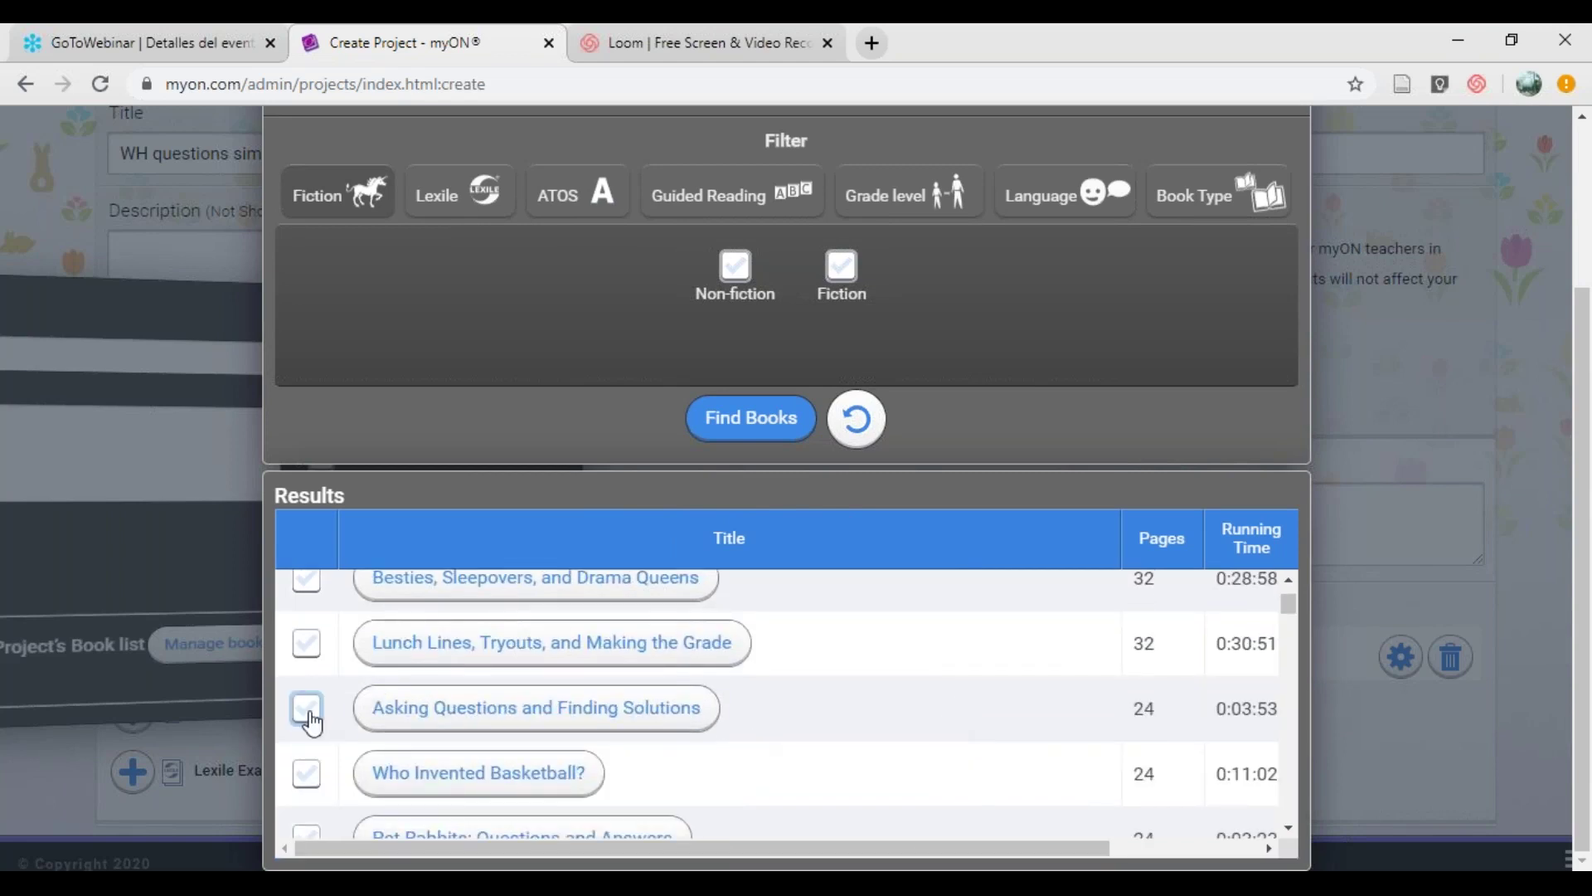
Select 'Asking Questions and Finding Solutions' and return to the task settings.
left_click(306, 715)
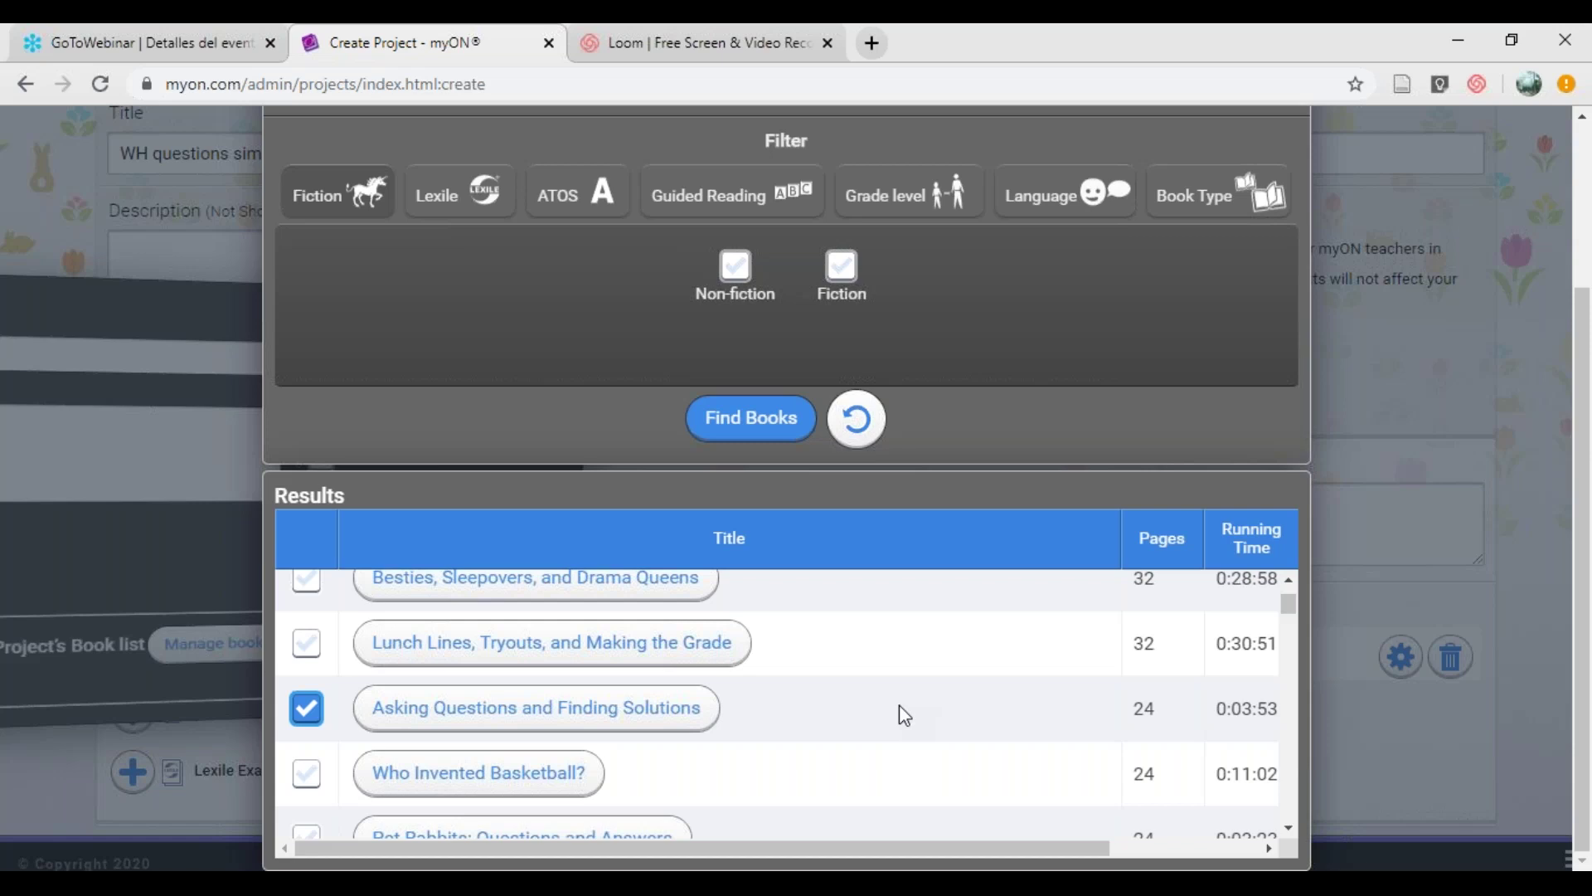
scroll(899, 704, "down", 3)
scroll(899, 704, "up", 3)
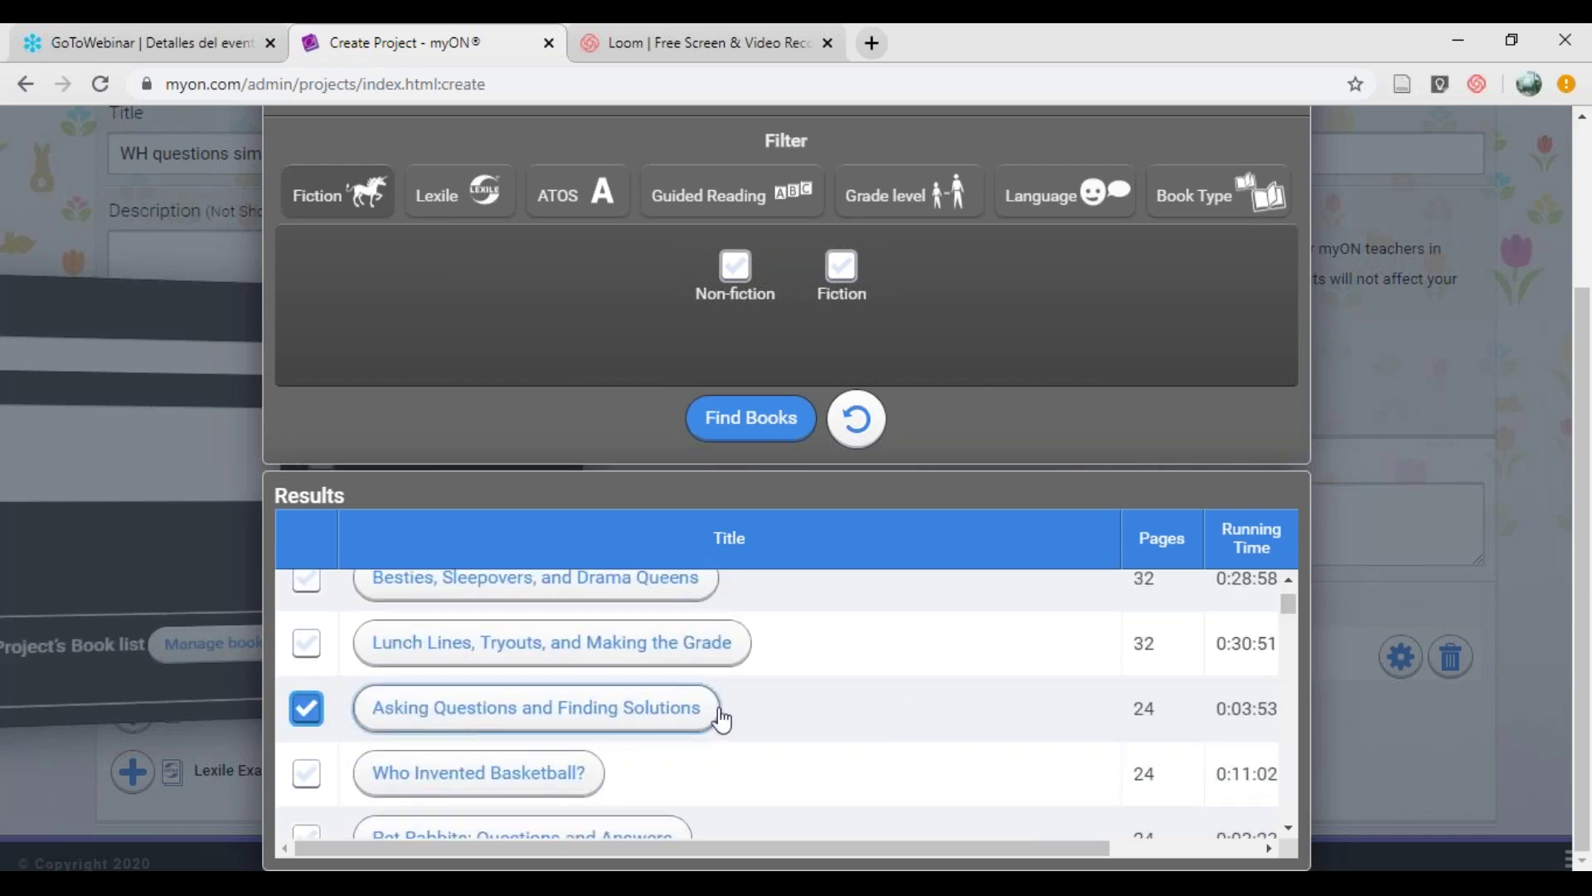
left_click(134, 480)
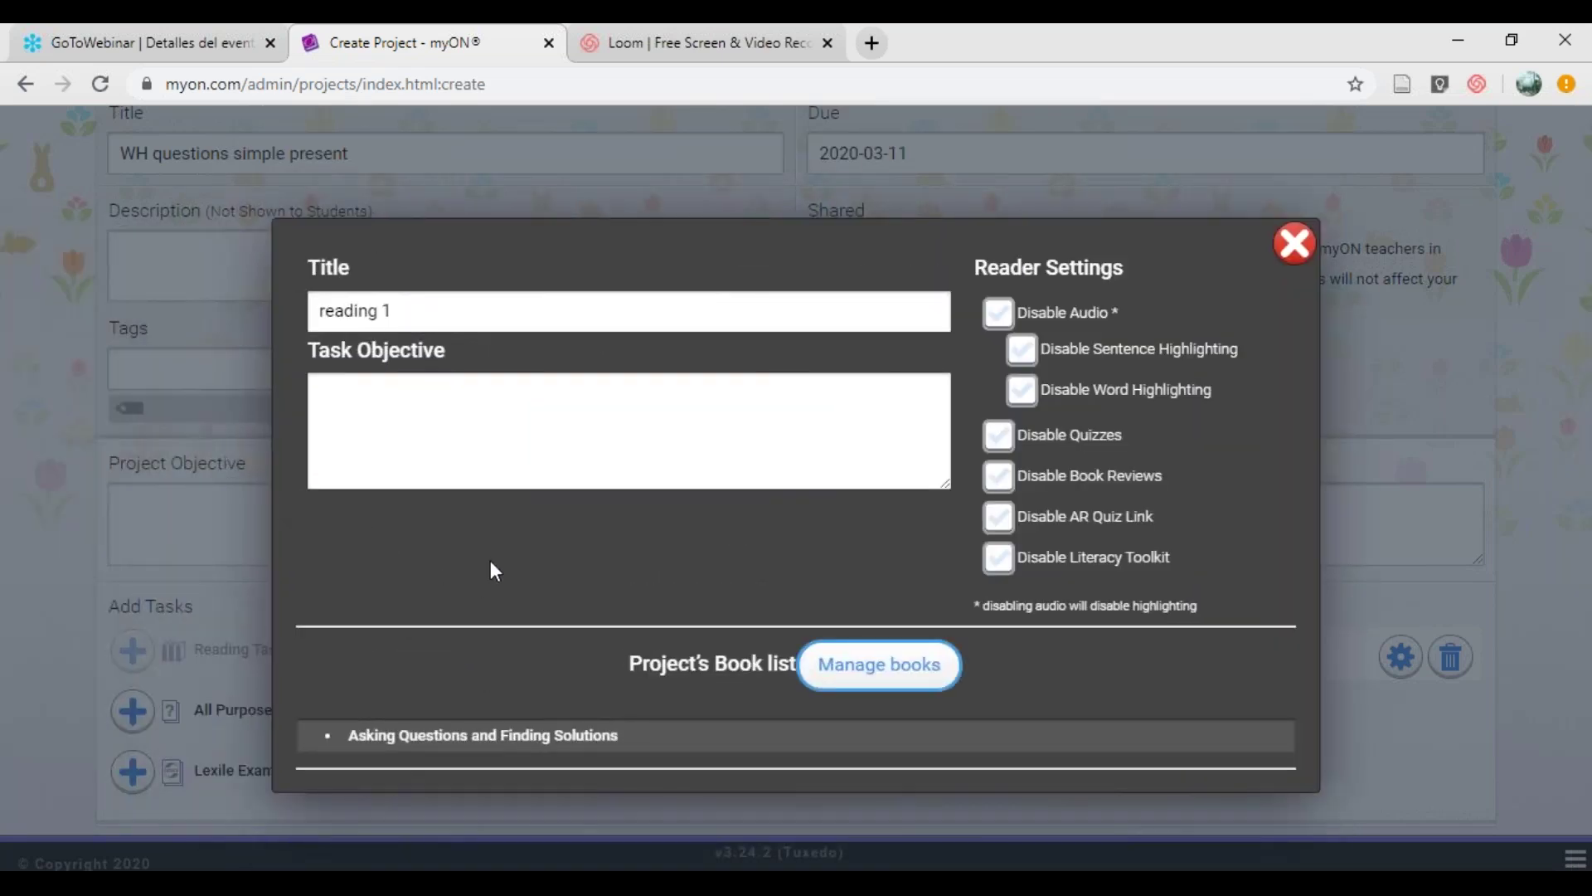
Set the reading 1 objective to 'REad the book and pay attention to the wh questions' and save the task.
left_click(441, 437)
type("REad the boo")
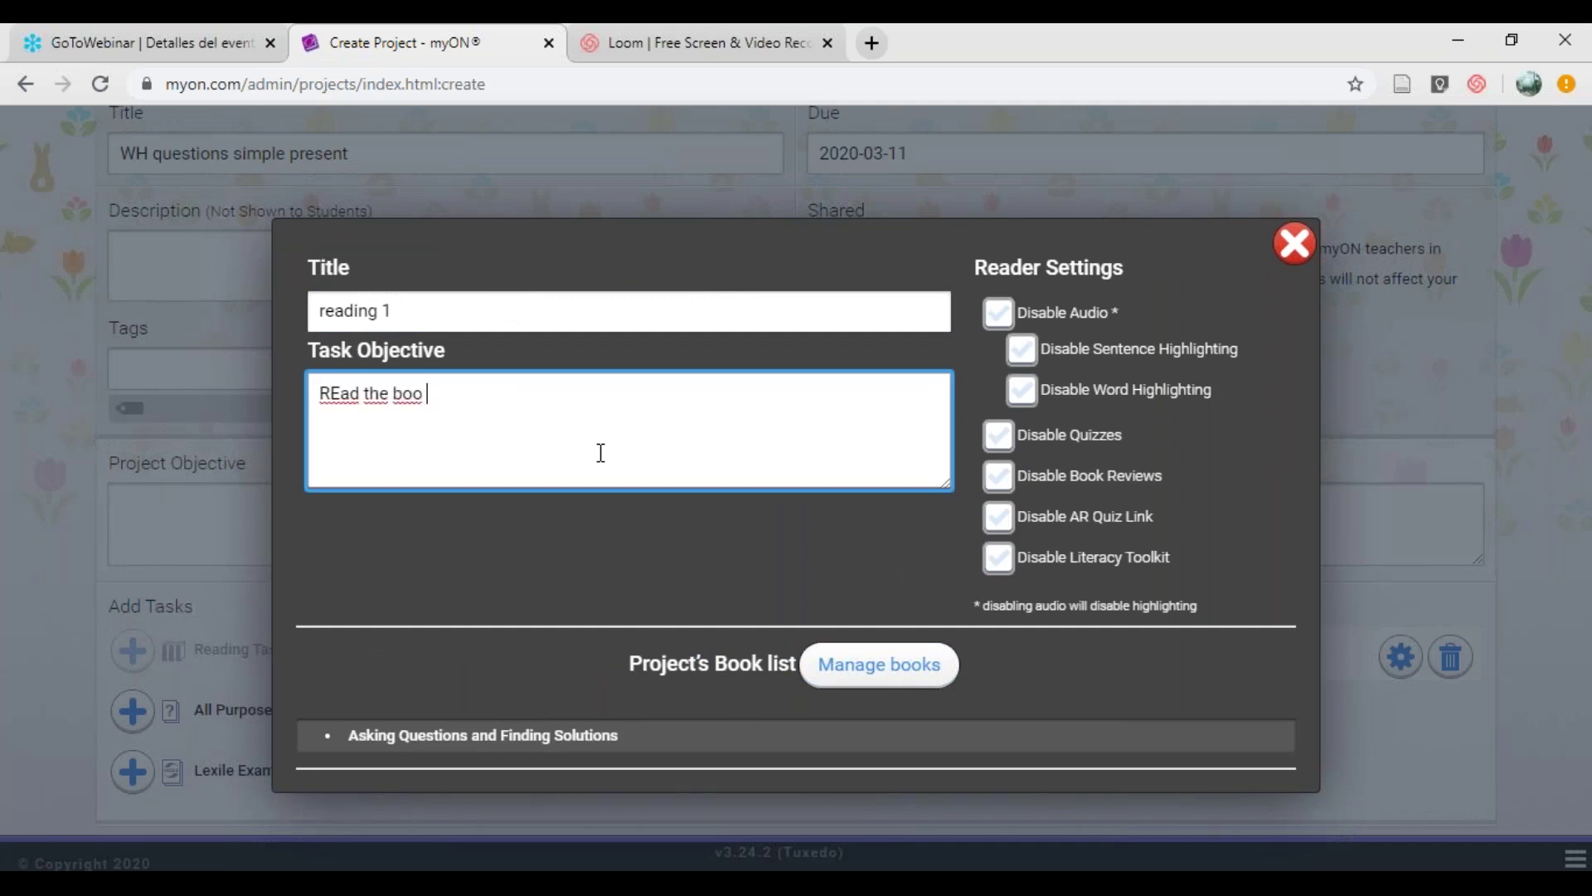
type("k and pay attention to the ")
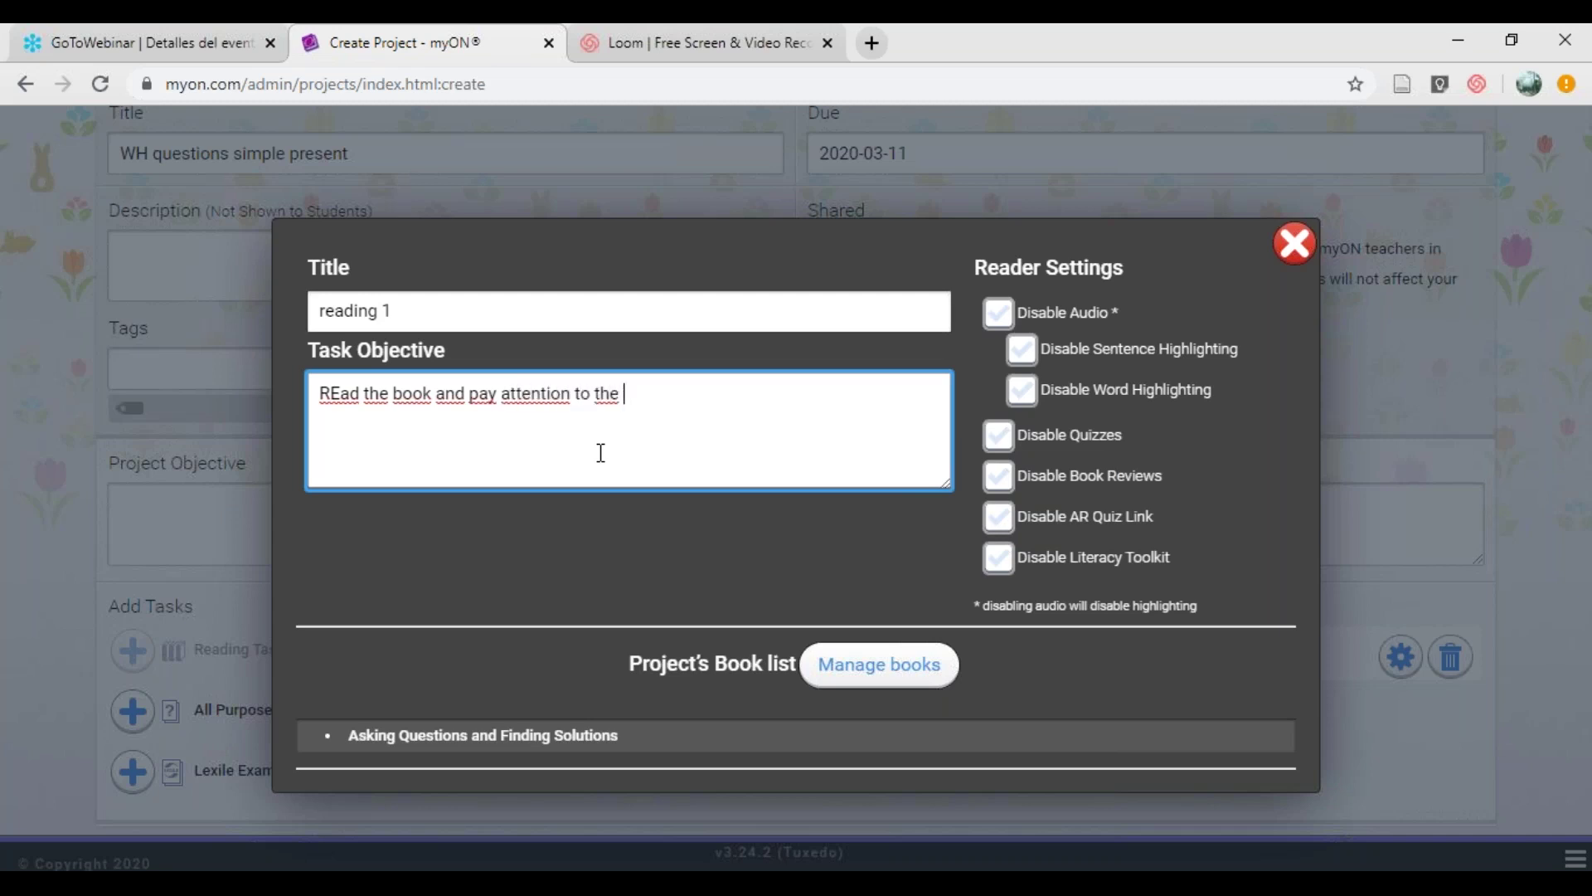
type("wh questions")
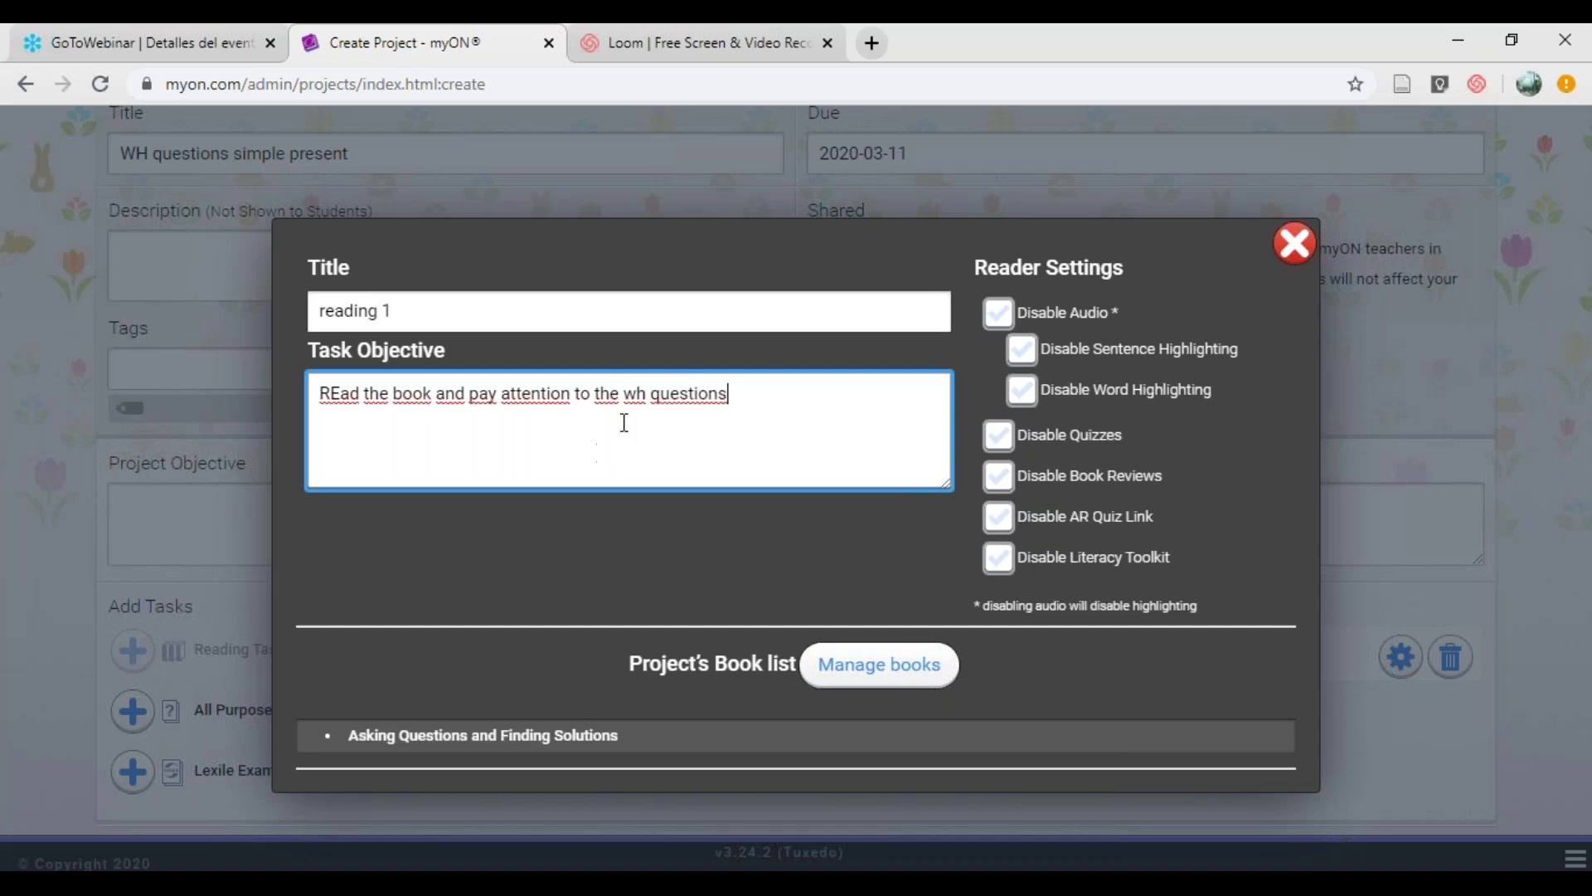
left_click(738, 254)
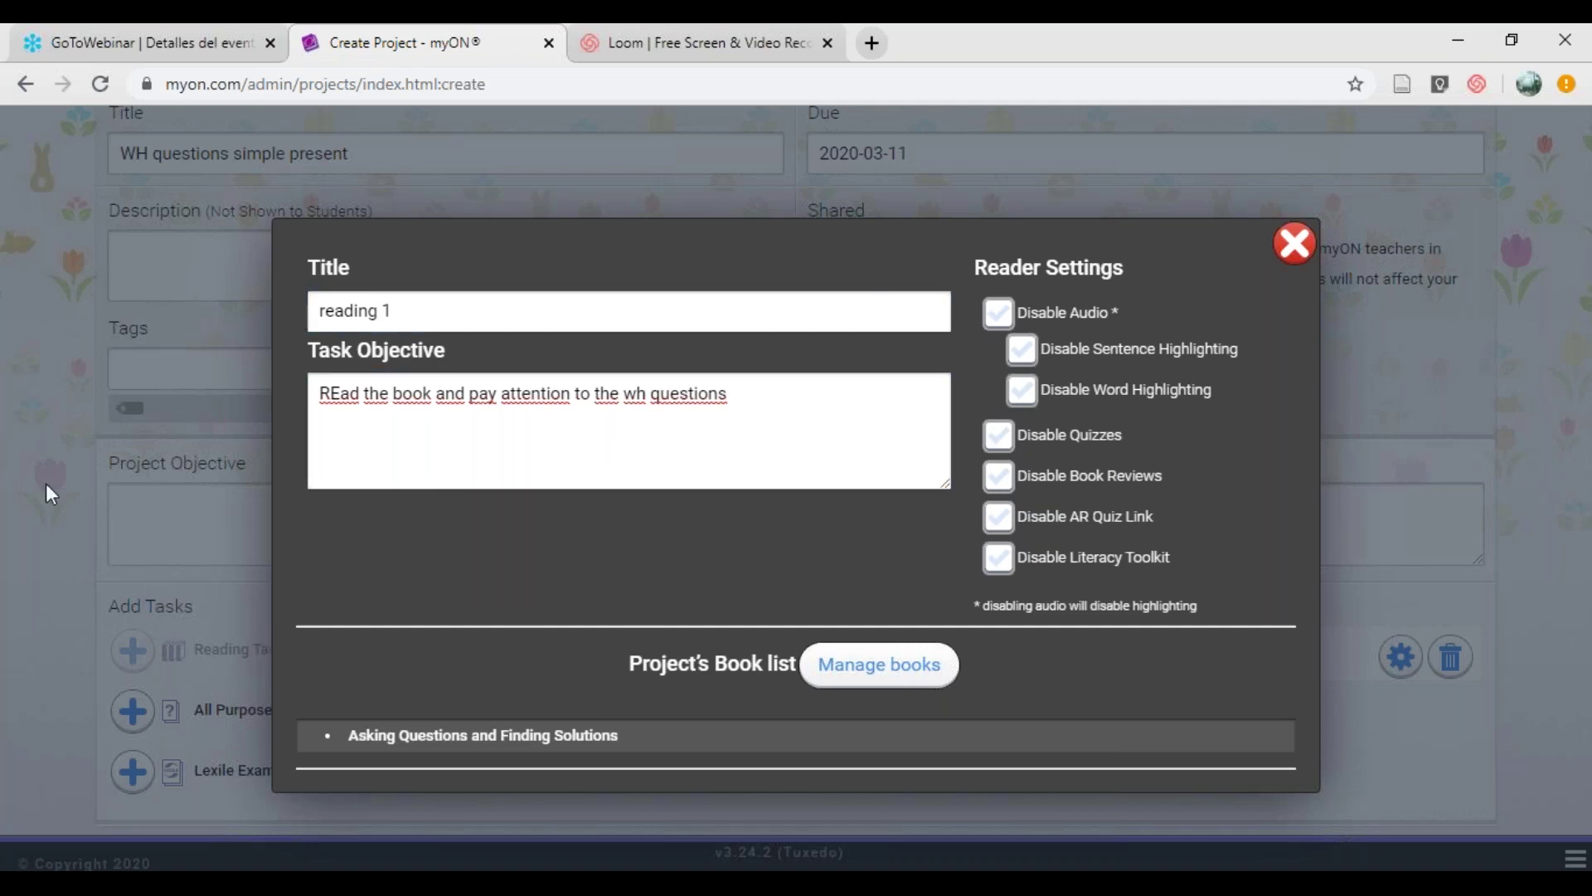
left_click(1, 491)
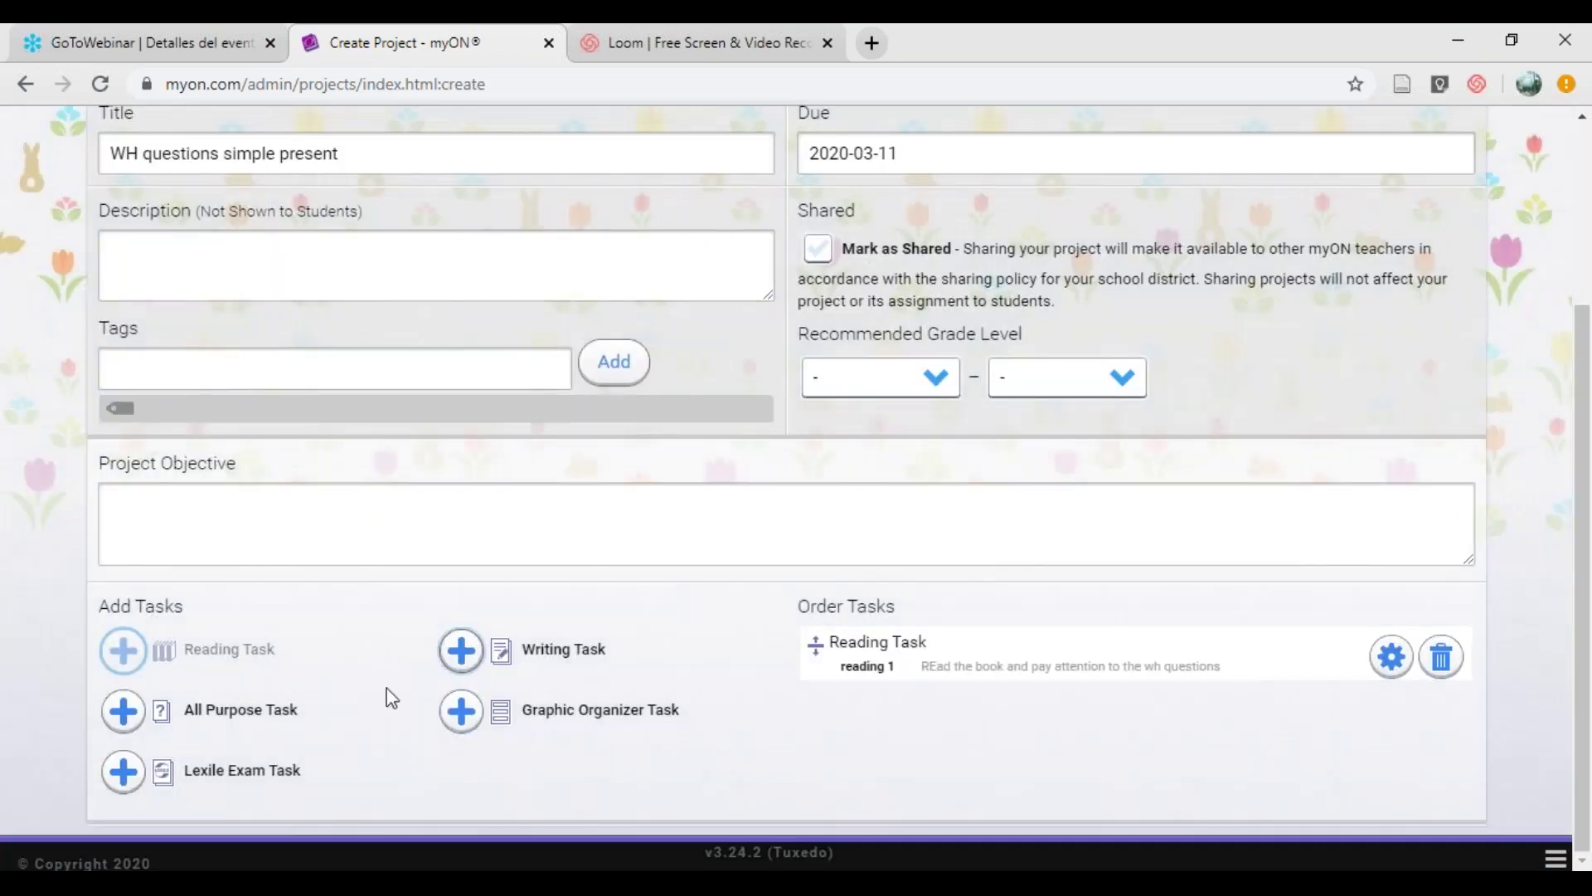
Add an All Purpose Task titled 'Literacy tools'.
left_click(123, 711)
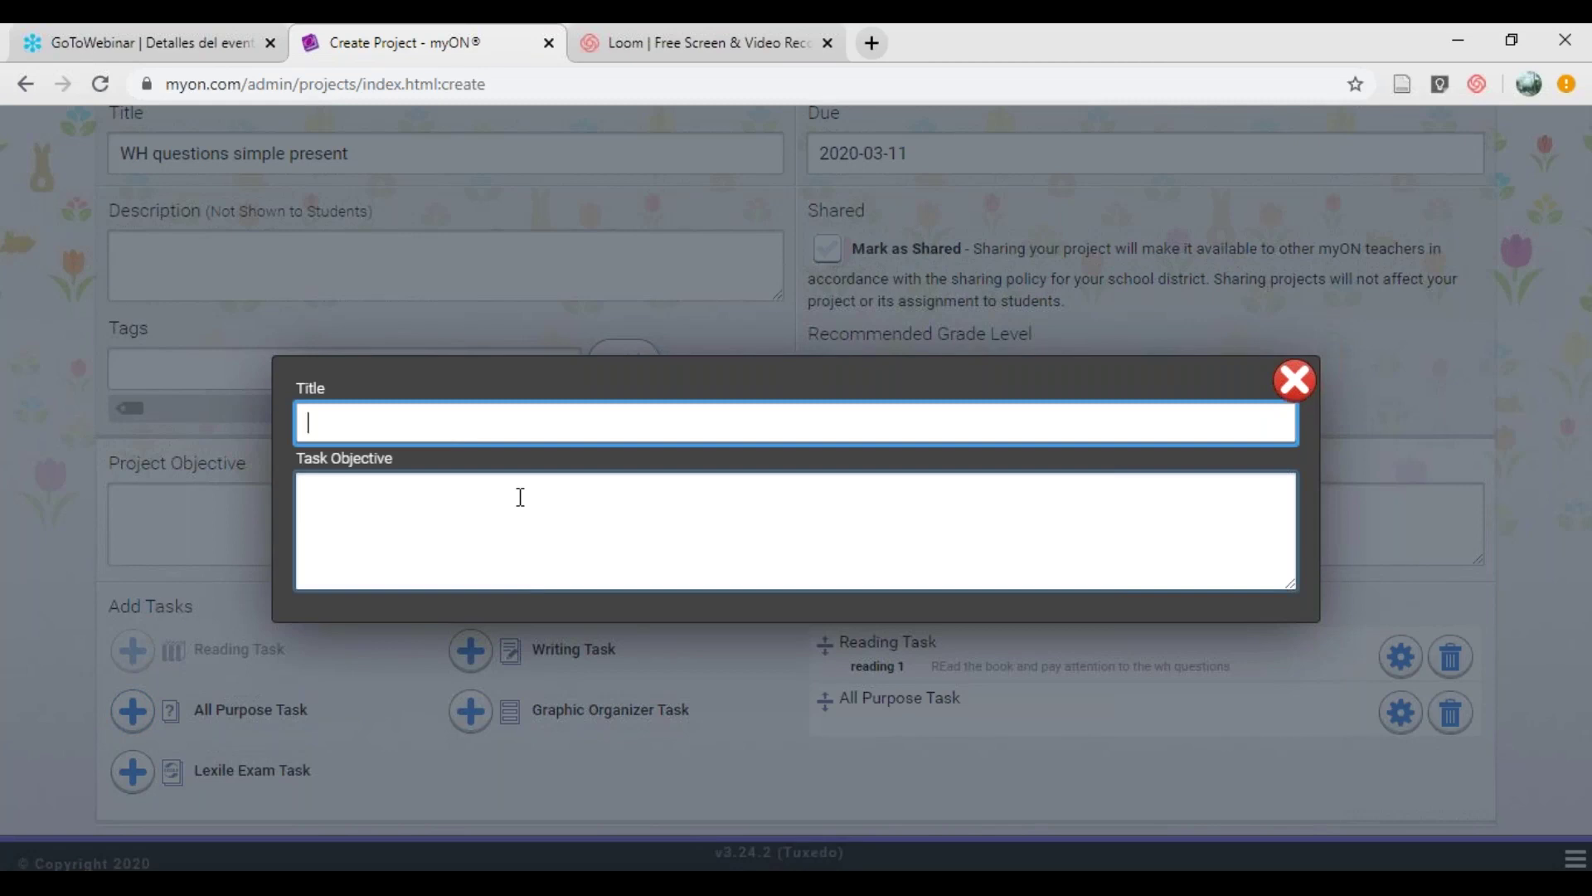
type("Literacy tools")
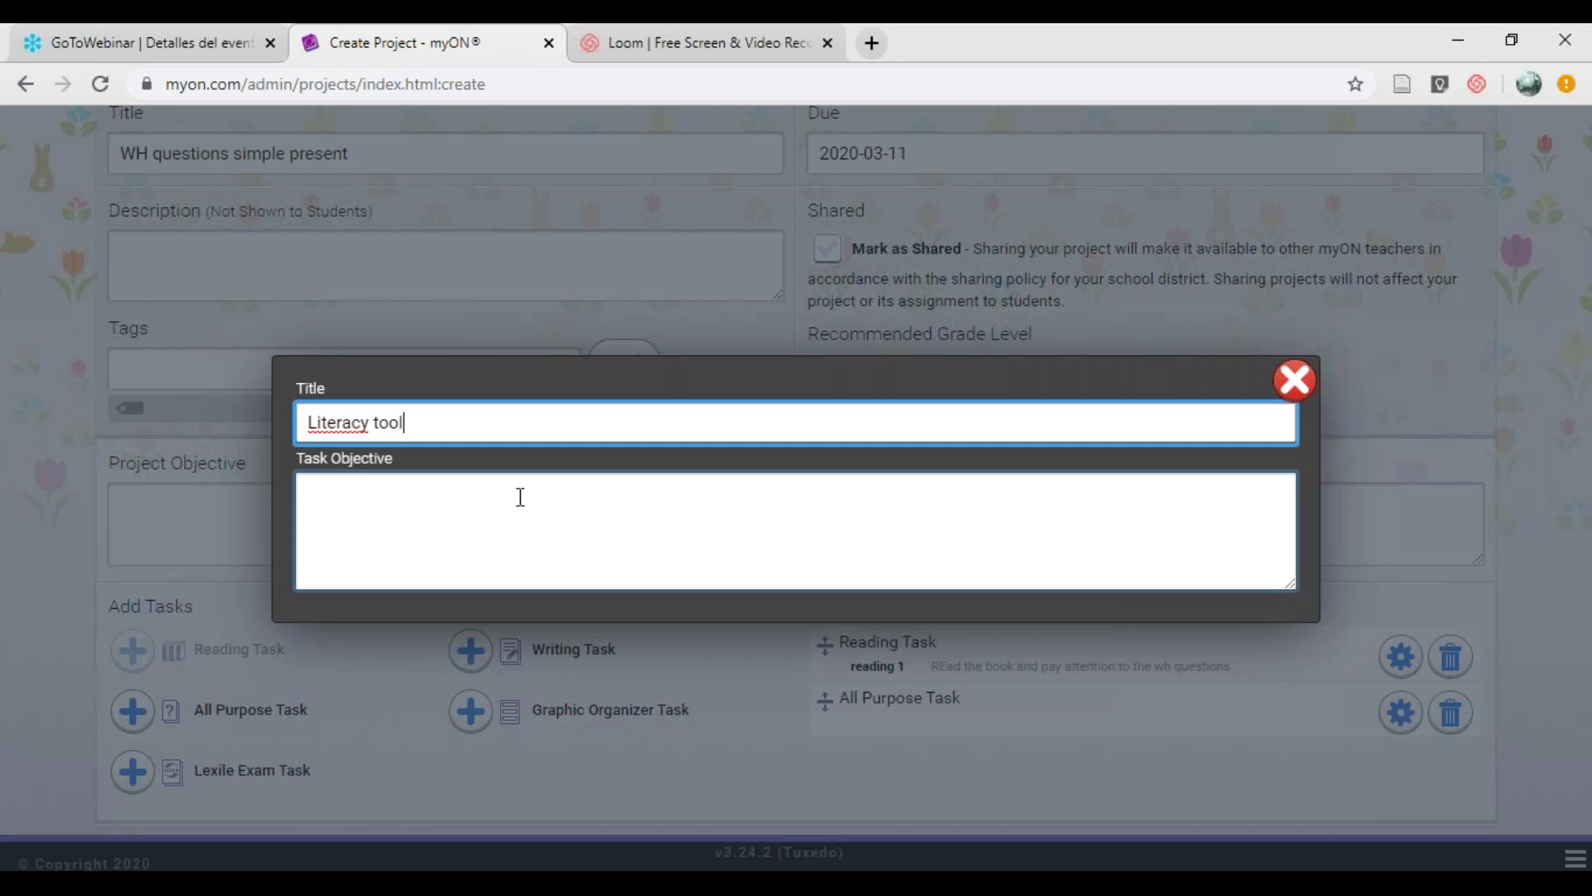
key("BackSpace")
type("s")
Give it a three-line objective: WH questions in red, aux in yellow, subject in green.
left_click(455, 493)
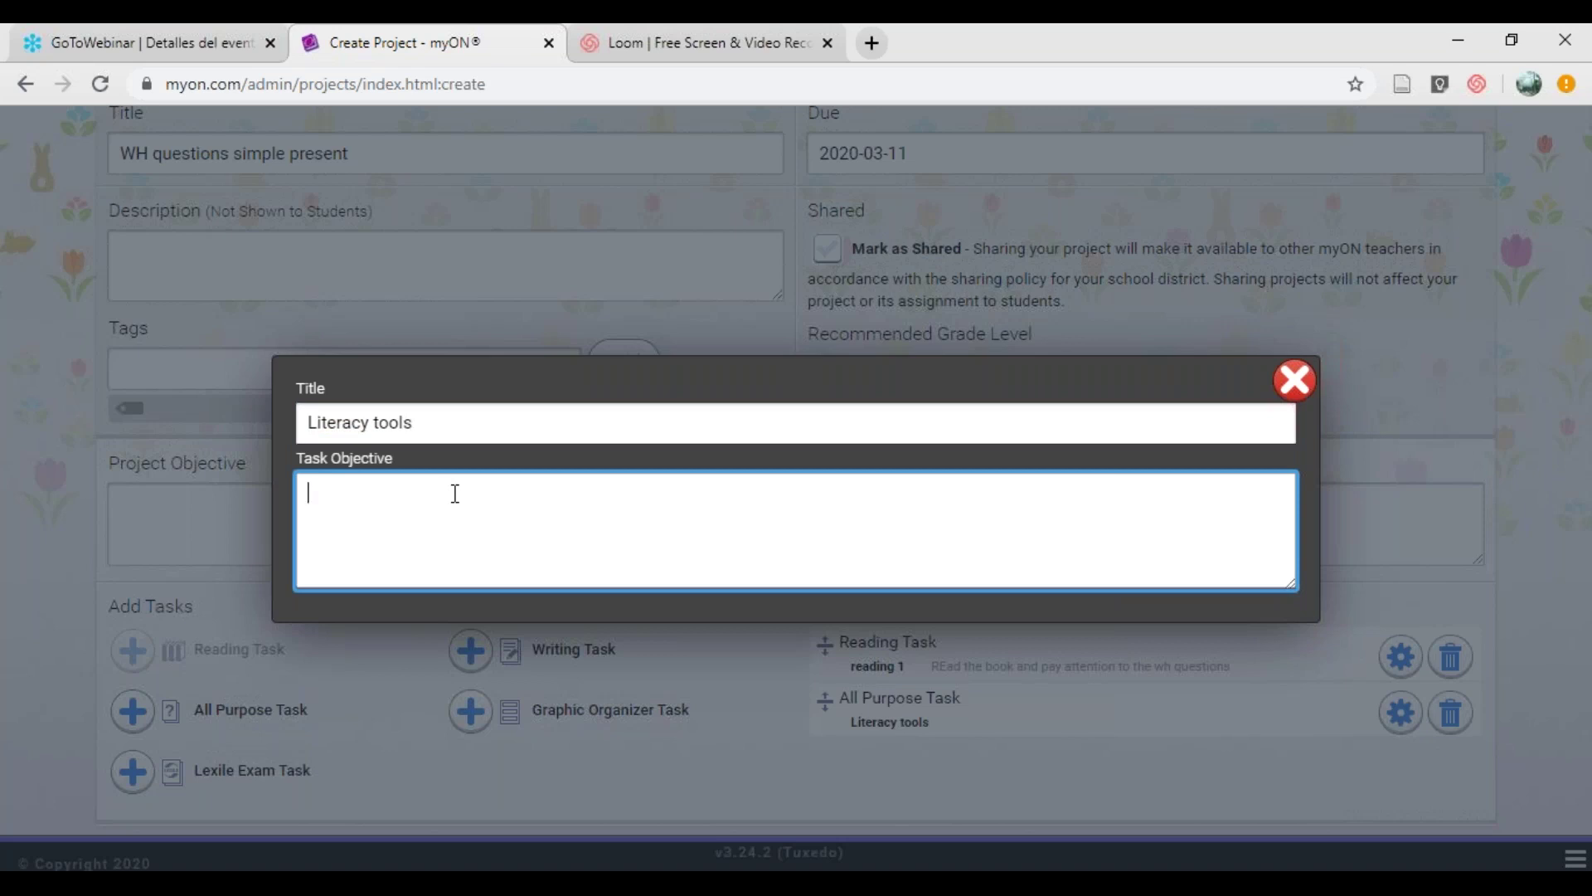
type("Highlight in green")
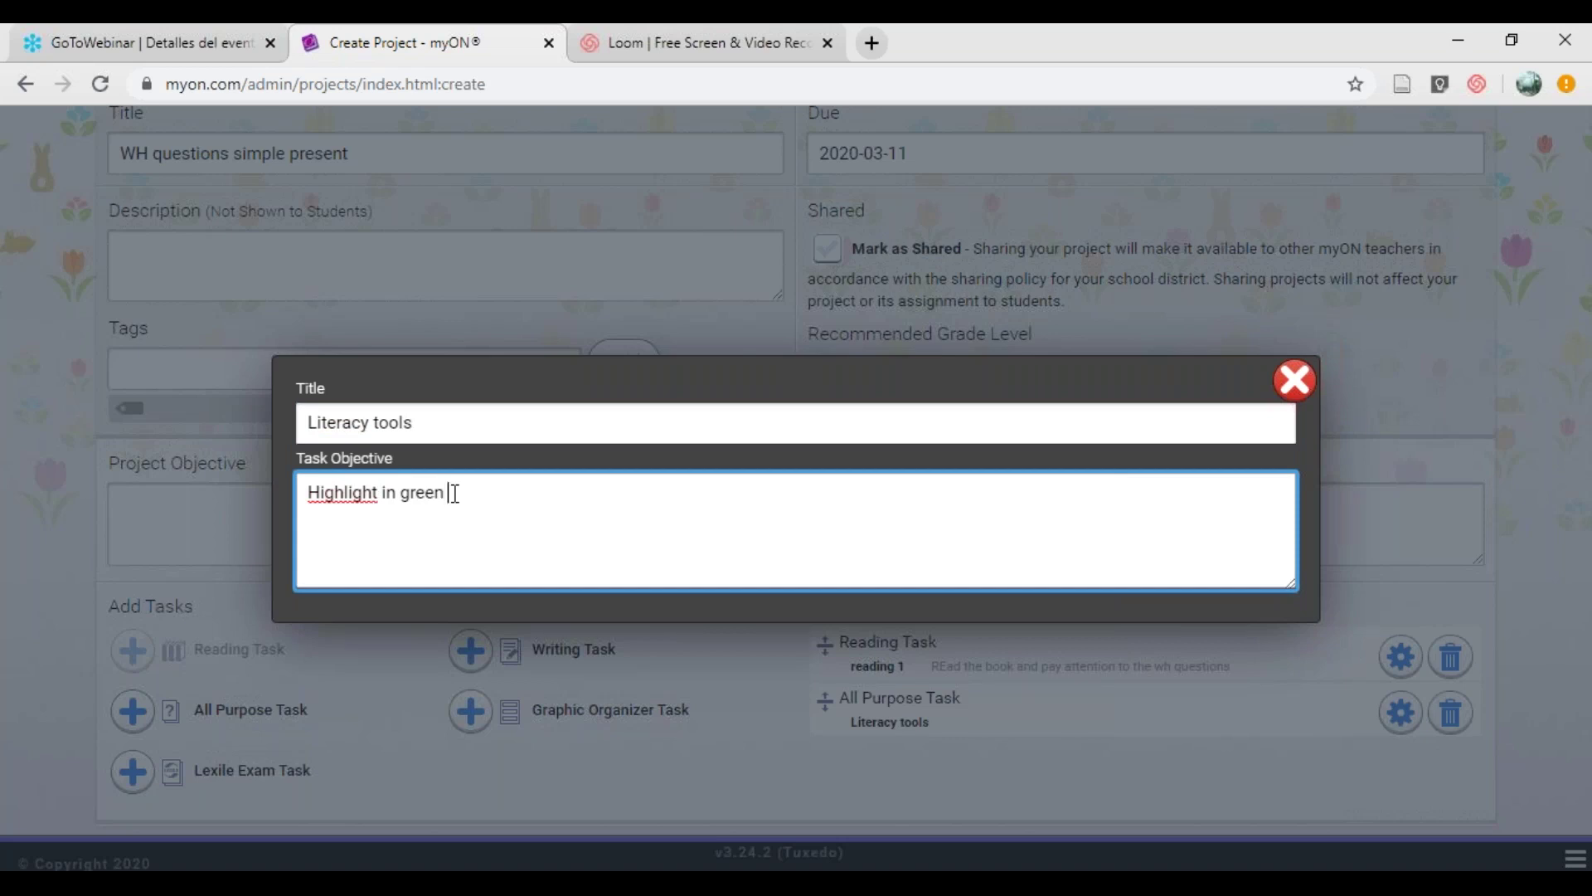
key("BackSpace")
key("BackSpace")
key("BackSpace")
key("BackSpace")
key("BackSpace")
key("BackSpace")
type("red the au")
key("BackSpace")
key("BackSpace")
key("BackSpace")
type("WH wustio")
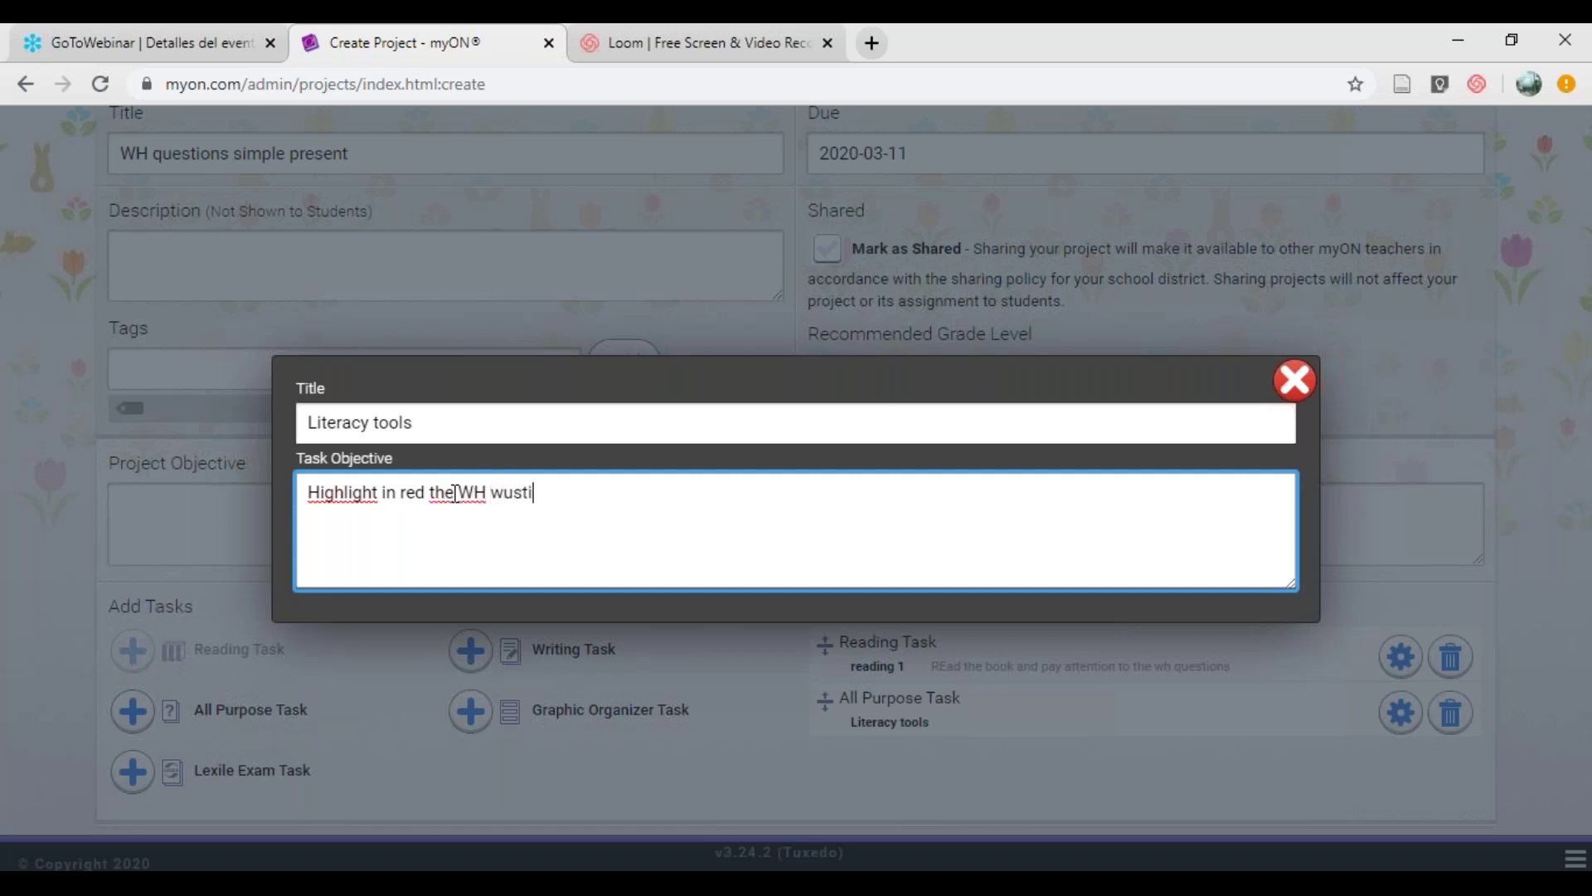
key("BackSpace")
key("BackSpace")
key("BackSpace")
key("BackSpace")
key("BackSpace")
key("BackSpace")
type("questions")
key("Return")
type("in ye")
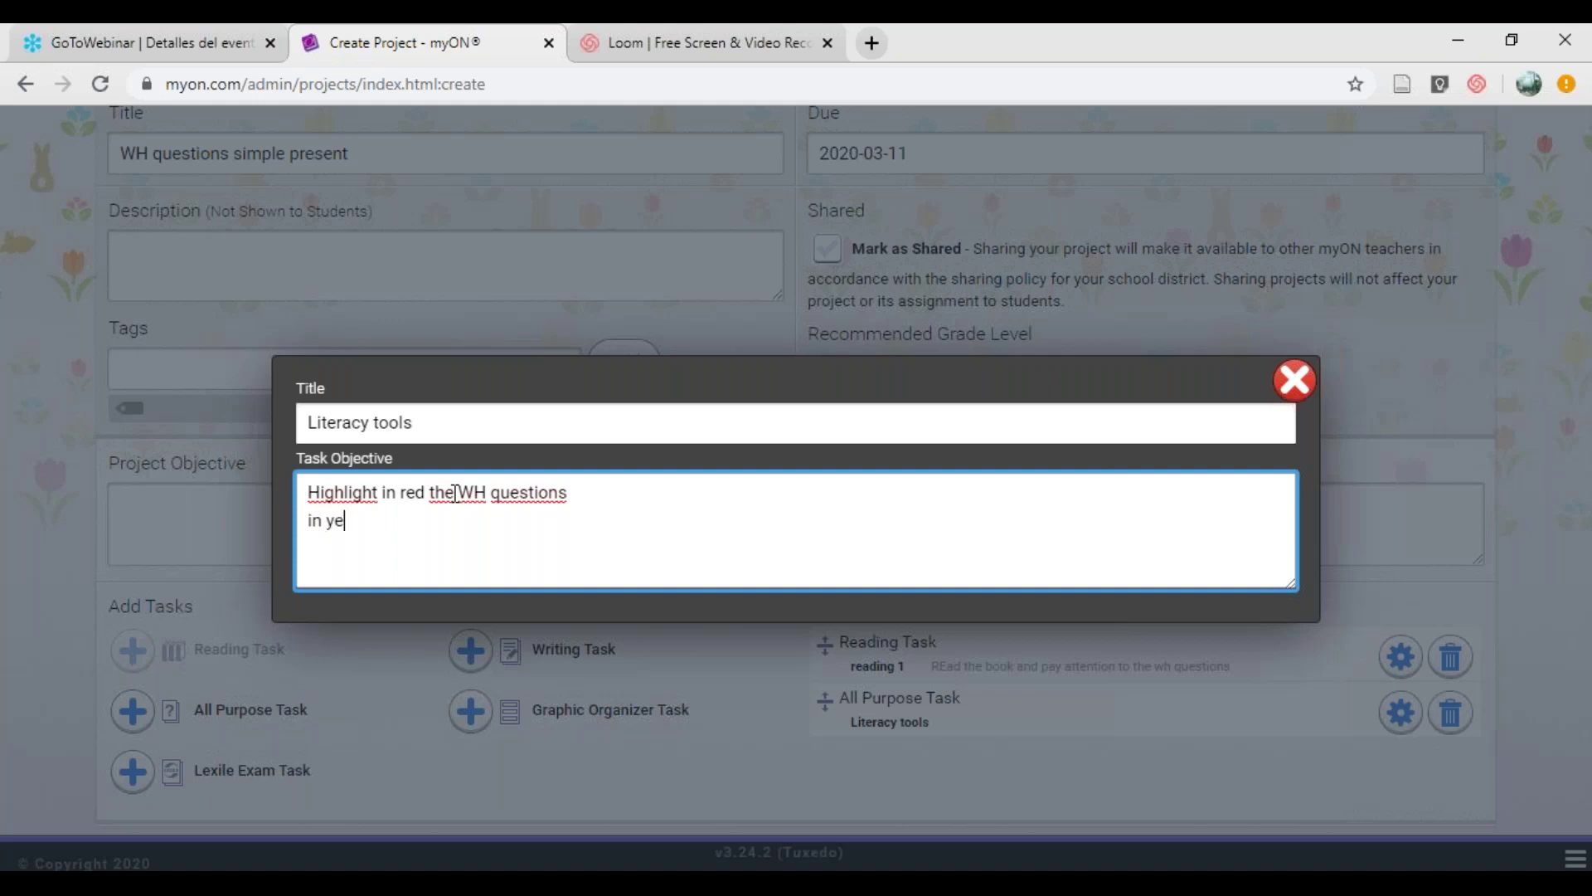
type("llow the aux")
key("Return")
type("in")
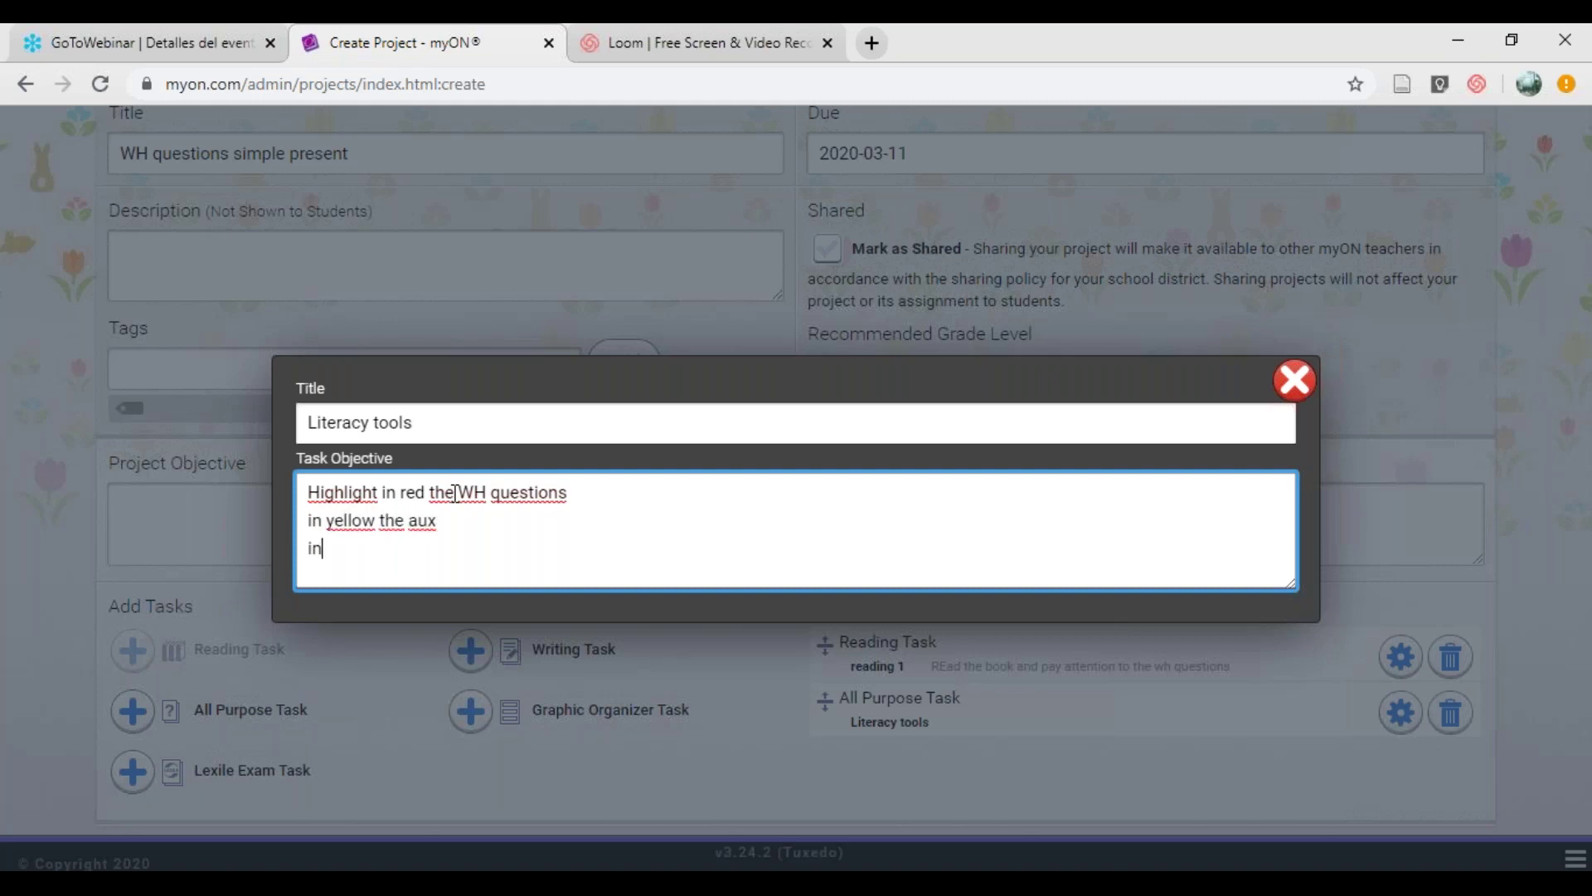
type(" green the subject")
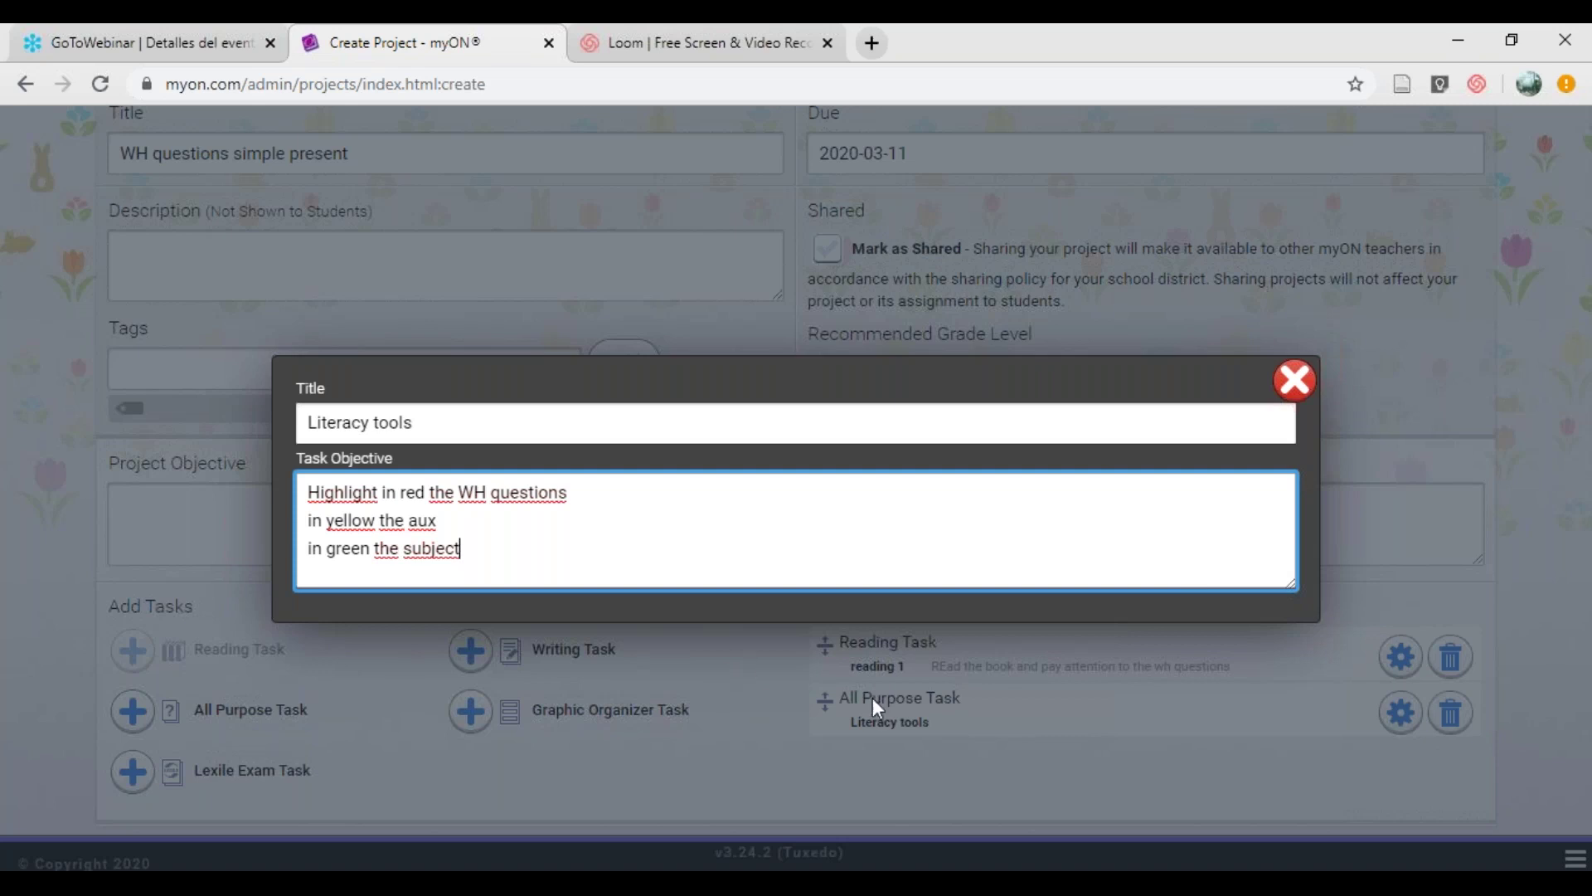
left_click(764, 685)
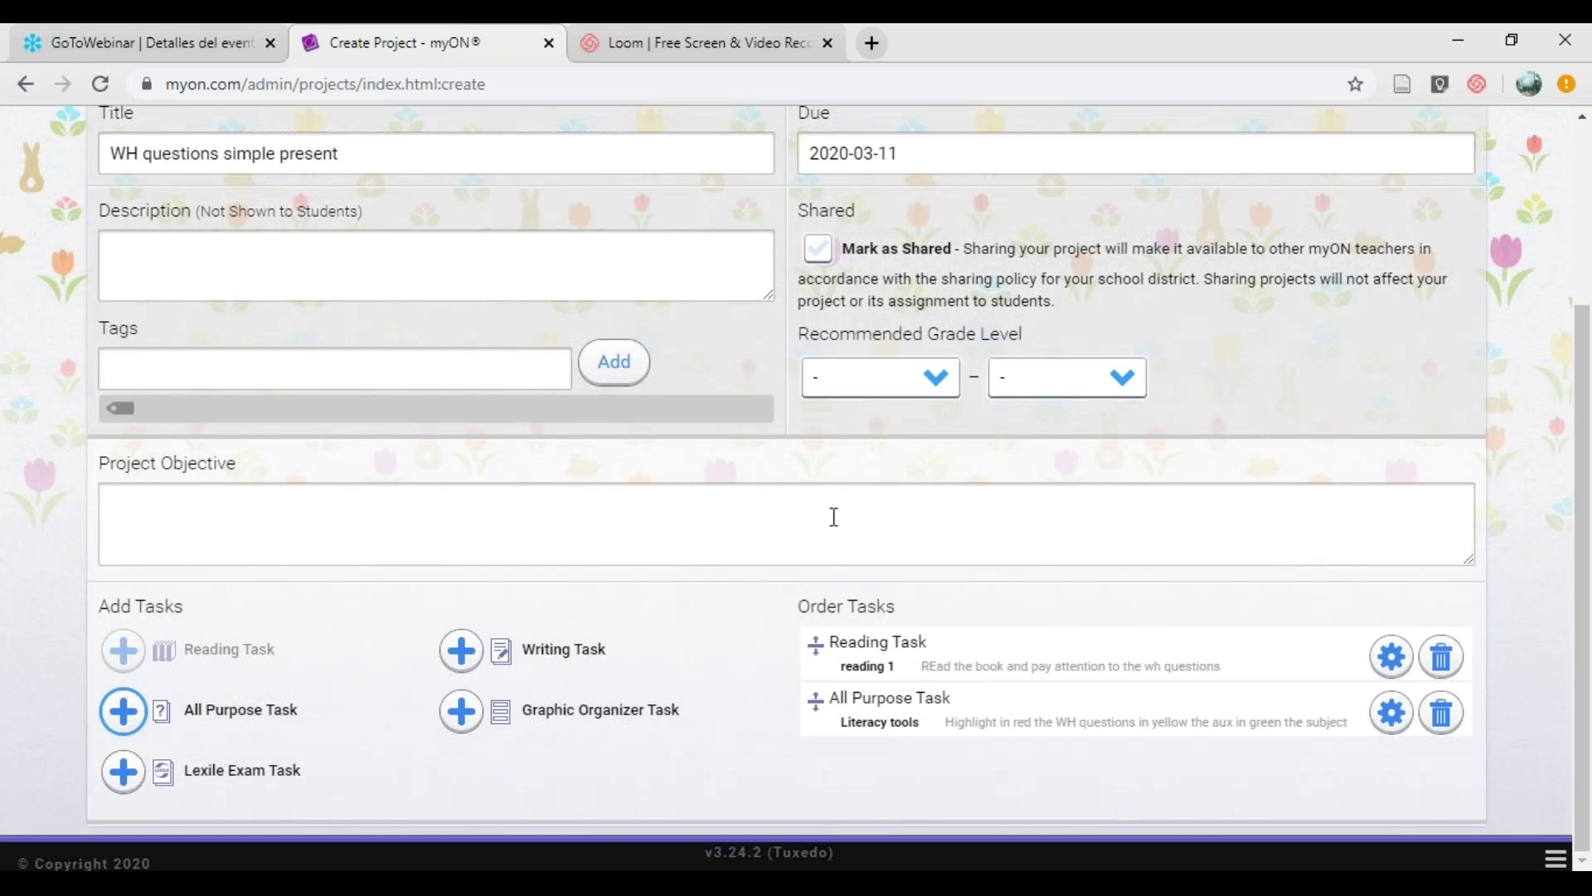
Review the project's Objective and Description fields.
left_click(749, 517)
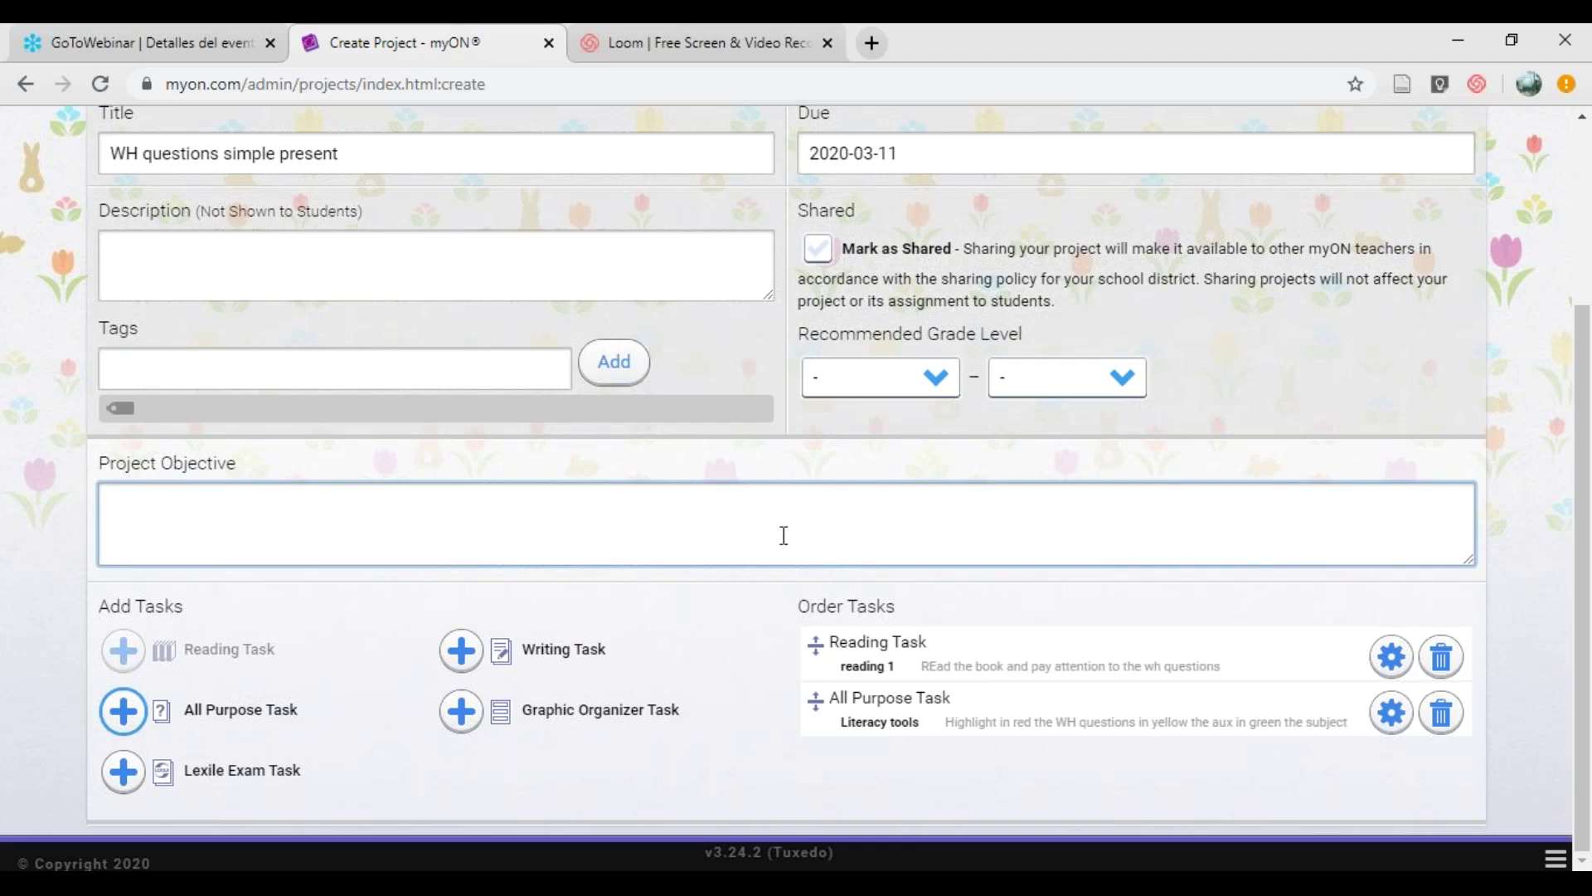
scroll(782, 537, "up", 4)
scroll(779, 519, "down", 1)
scroll(789, 508, "down", 2)
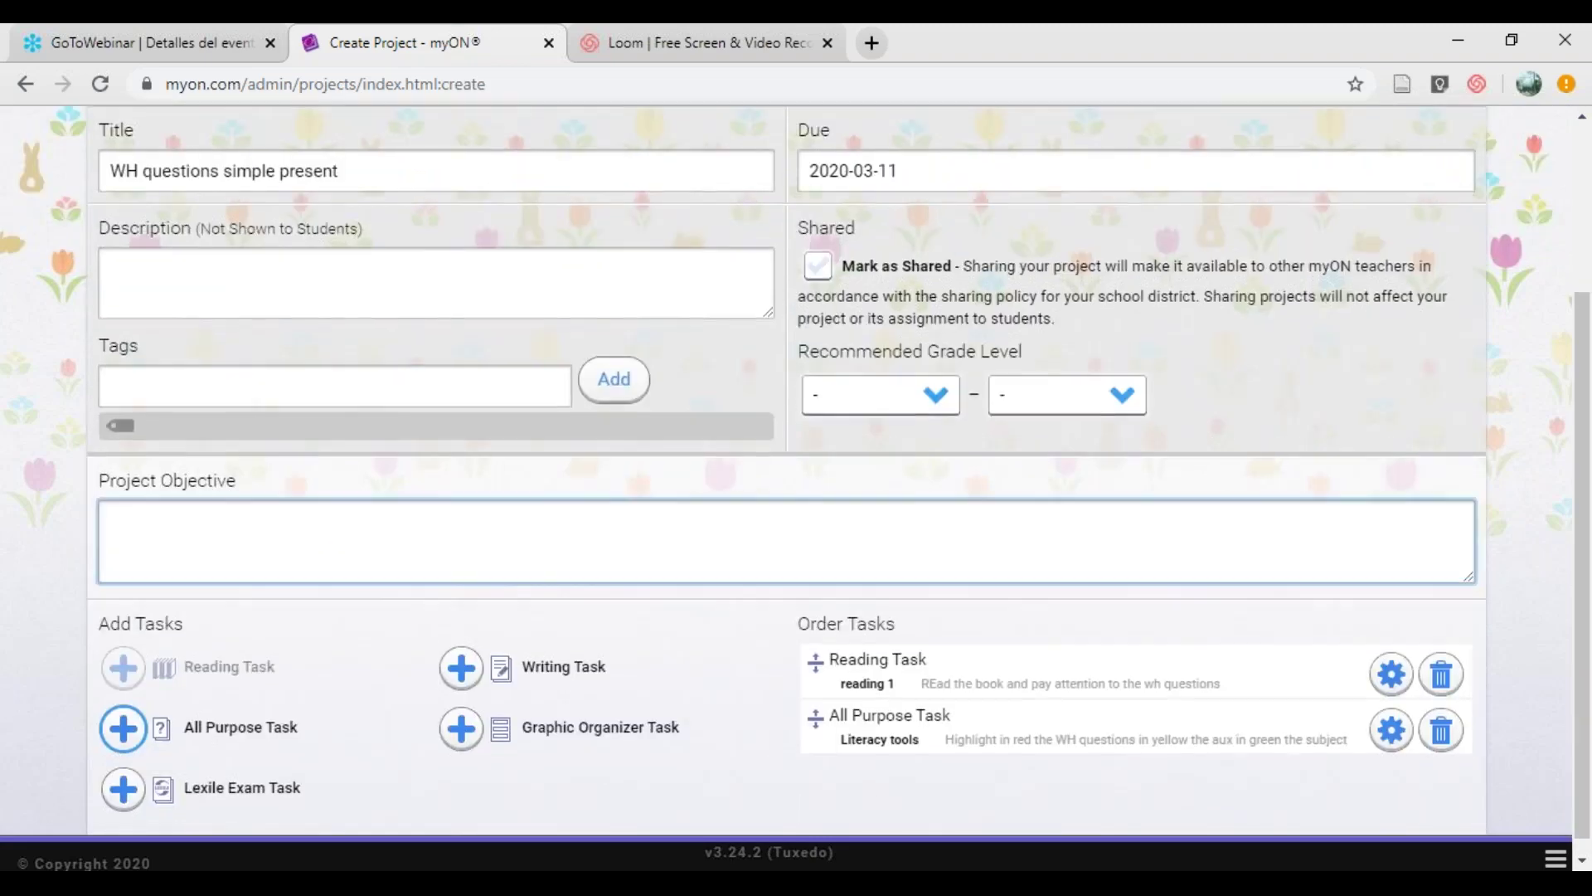
scroll(789, 507, "up", 1)
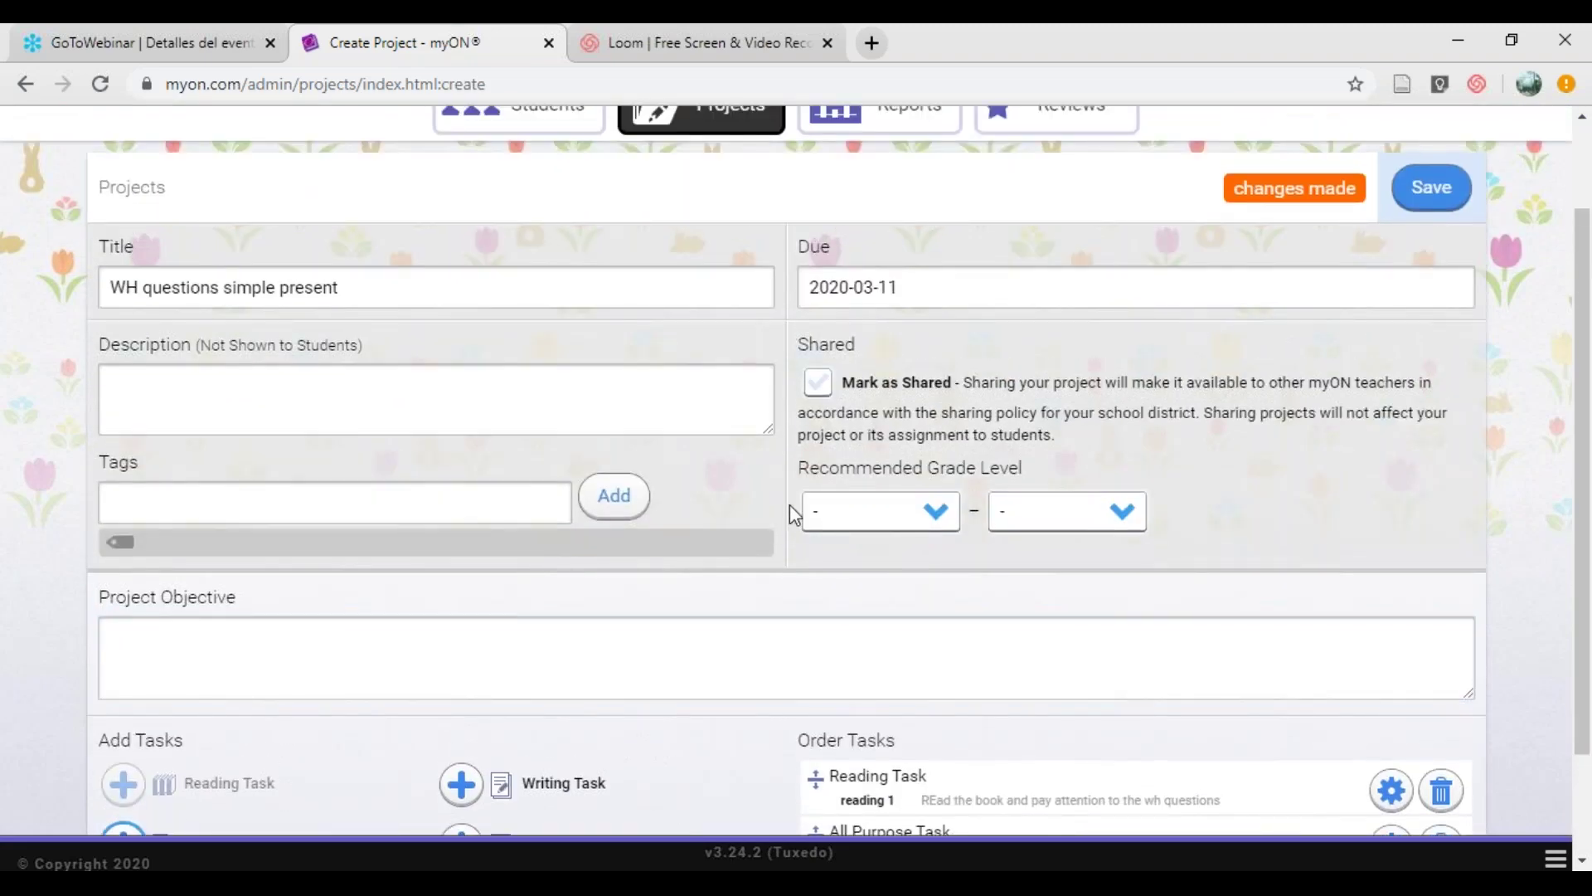
left_click(701, 428)
scroll(701, 428, "down", 2)
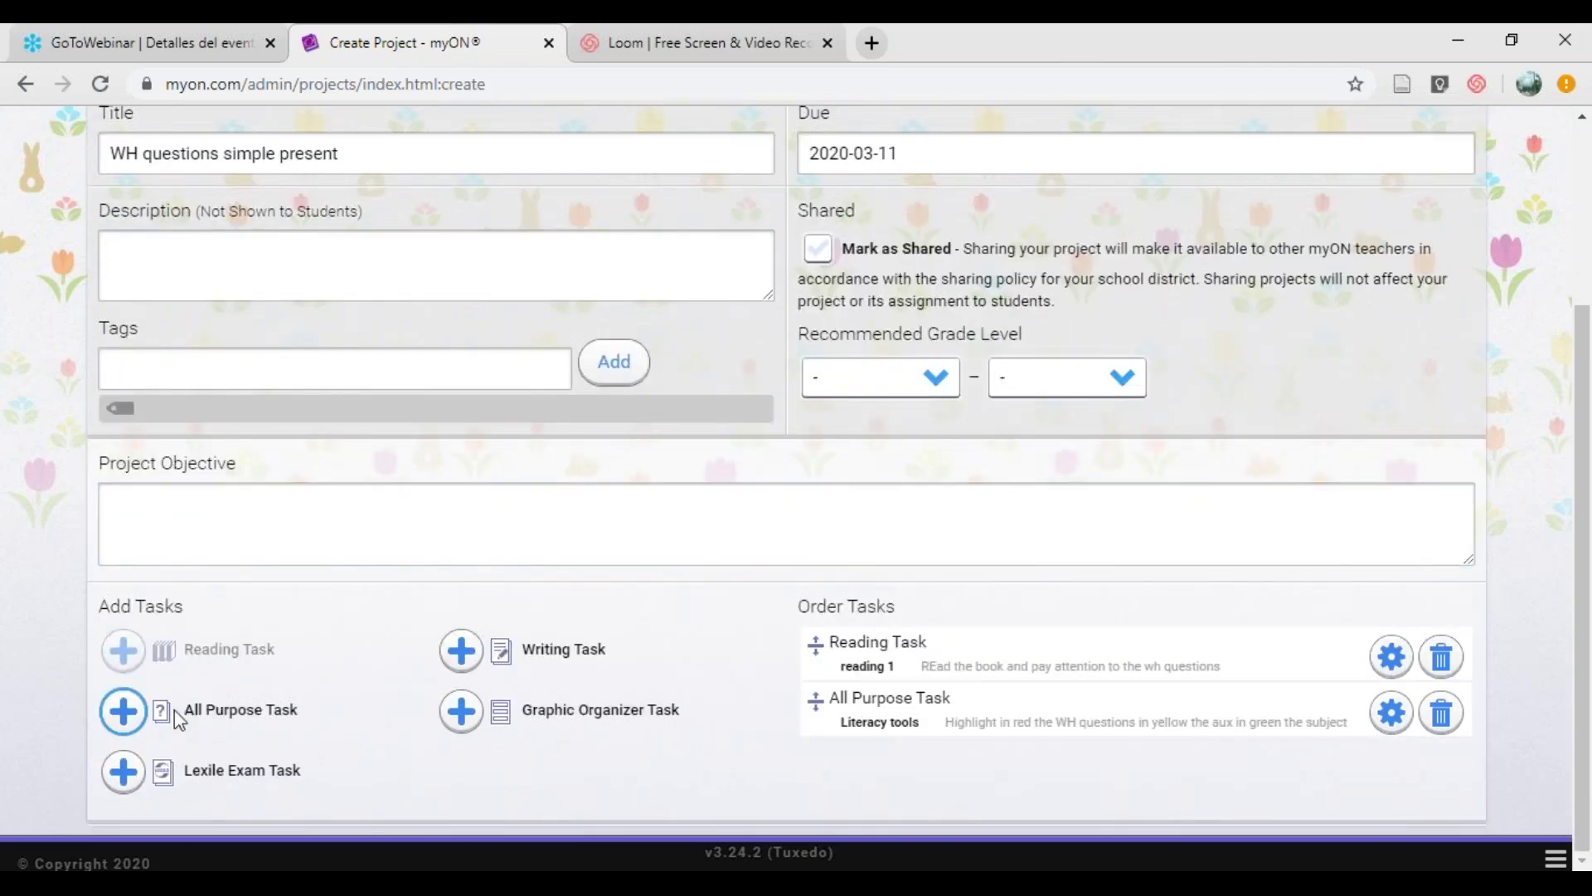
Add an All Purpose Task 'dictionary' with objective 'look up the words you do not understand'.
left_click(120, 720)
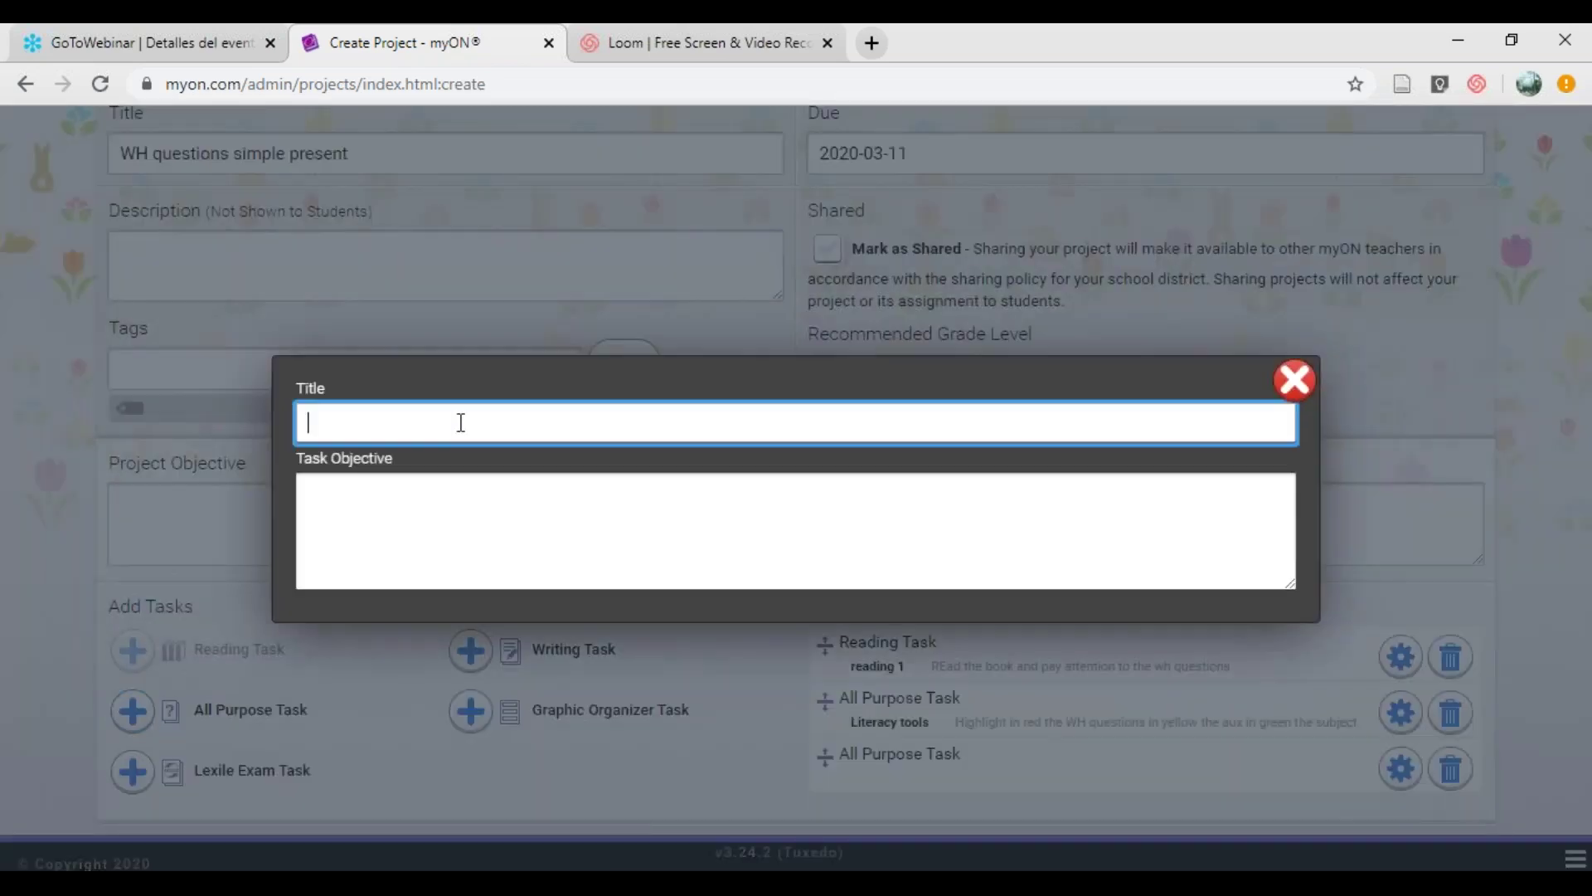
type("dictionary")
left_click(395, 515)
type("look u")
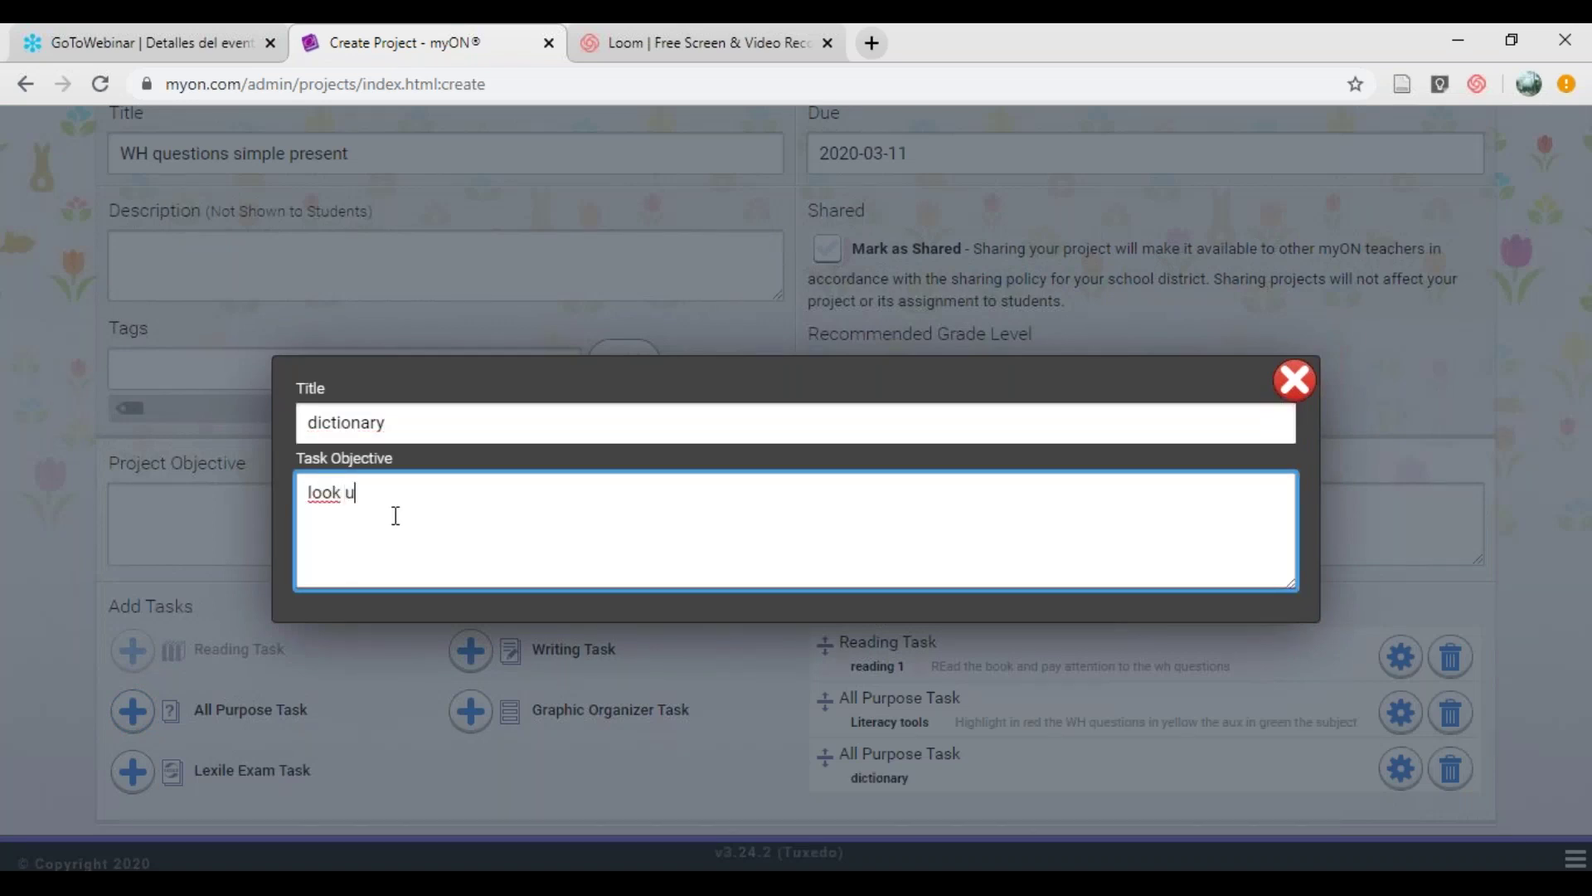
type("p the words you")
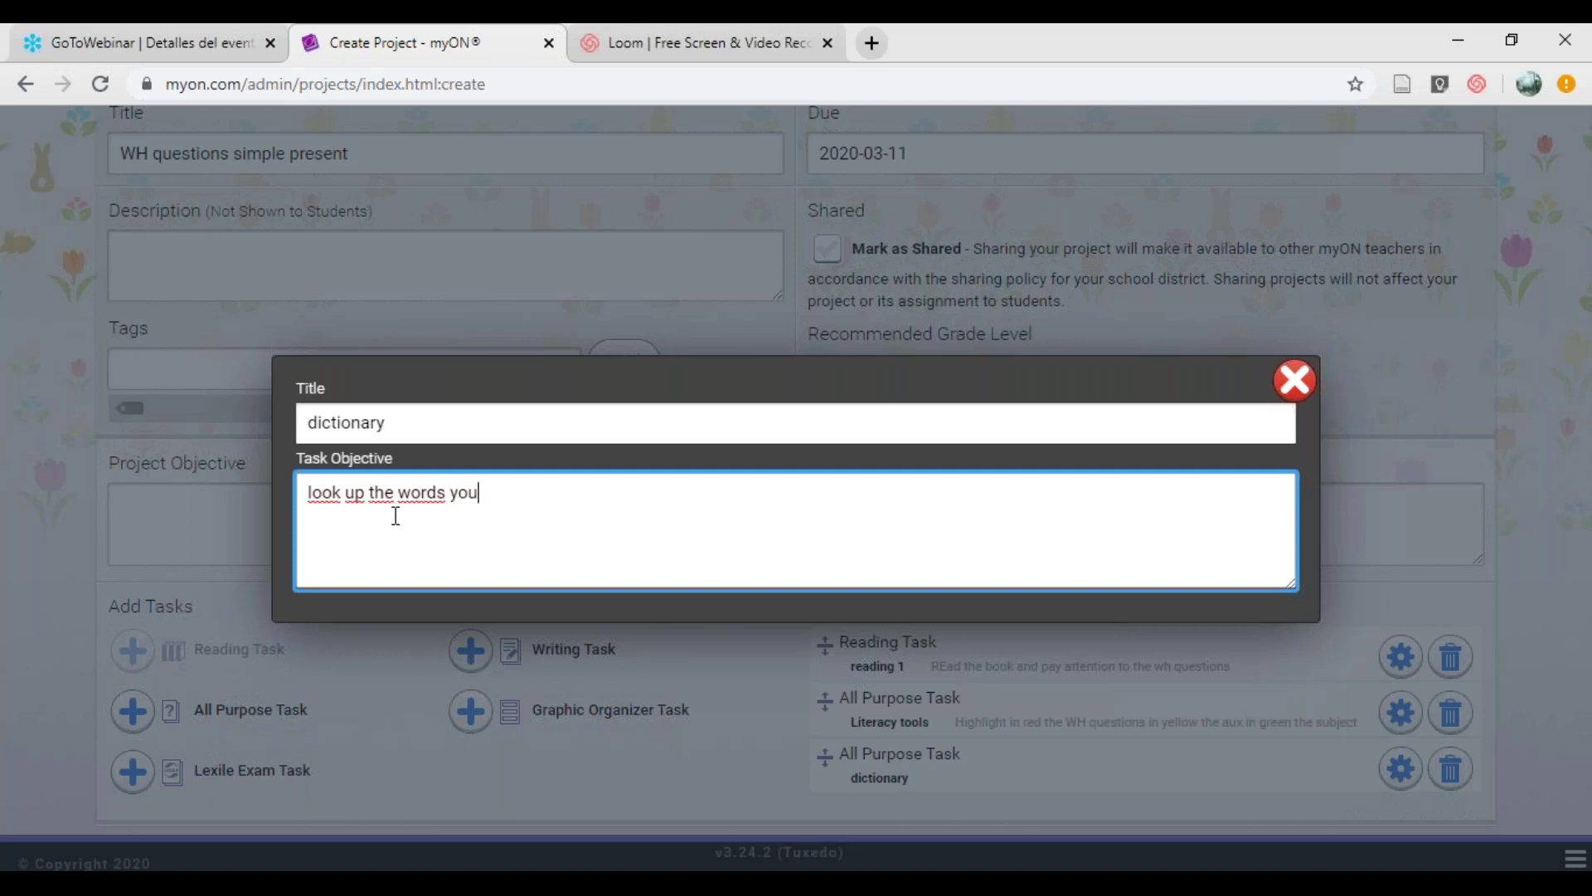
type(" do not understand")
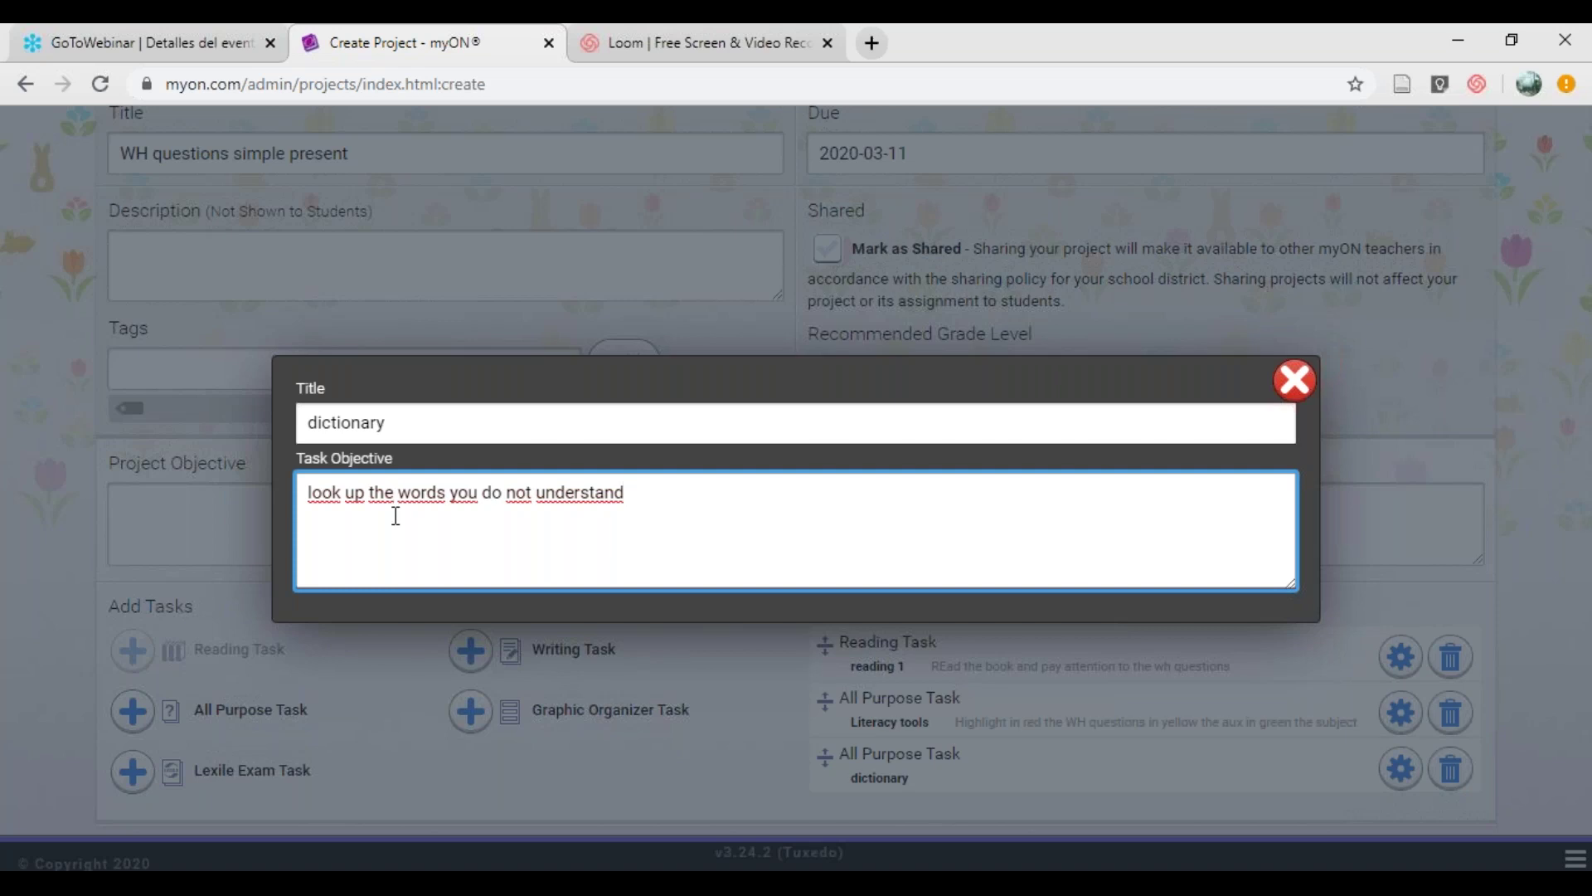
left_click_drag(627, 492, 361, 534)
key("Escape")
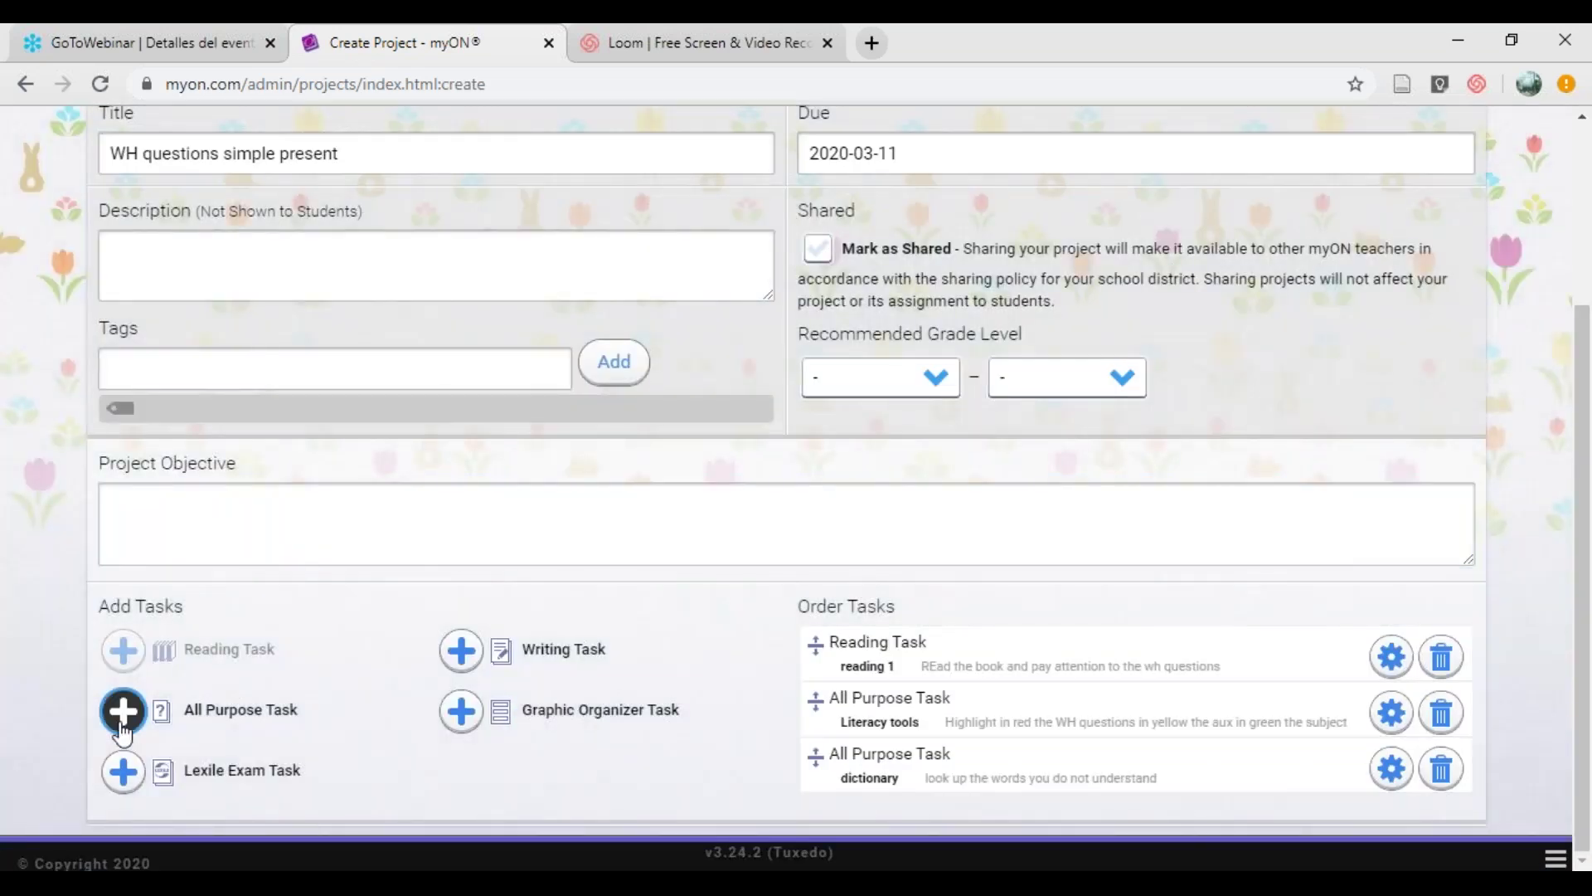
Add an All Purpose Task titled 'unknown words' with the objective 'Pant/'.
left_click(123, 711)
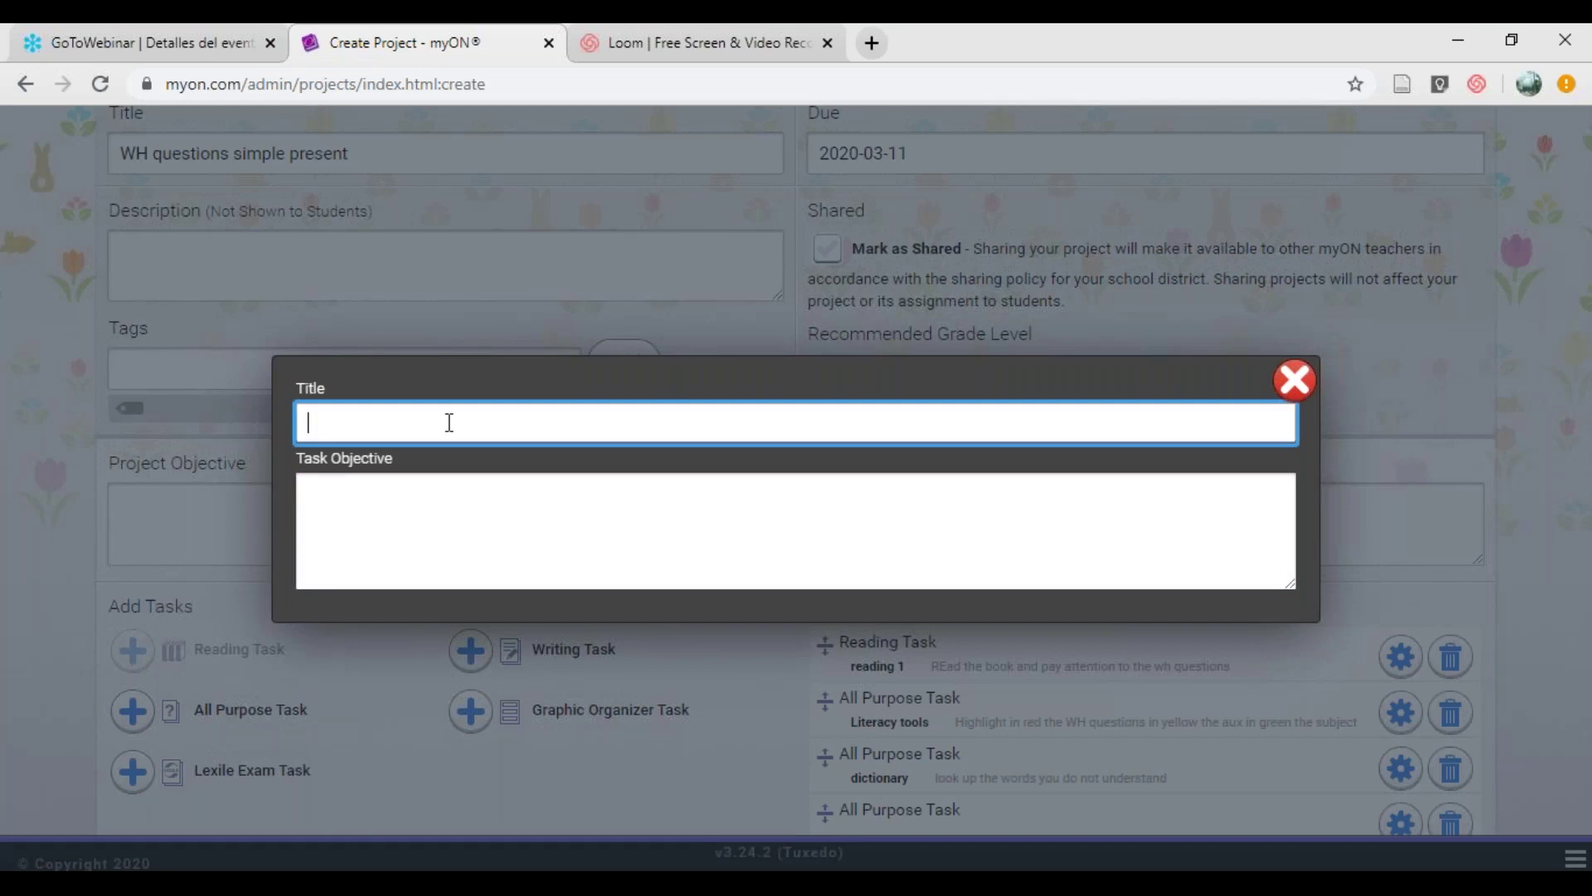
type("di")
key("BackSpace")
type("unknown words")
left_click(421, 507)
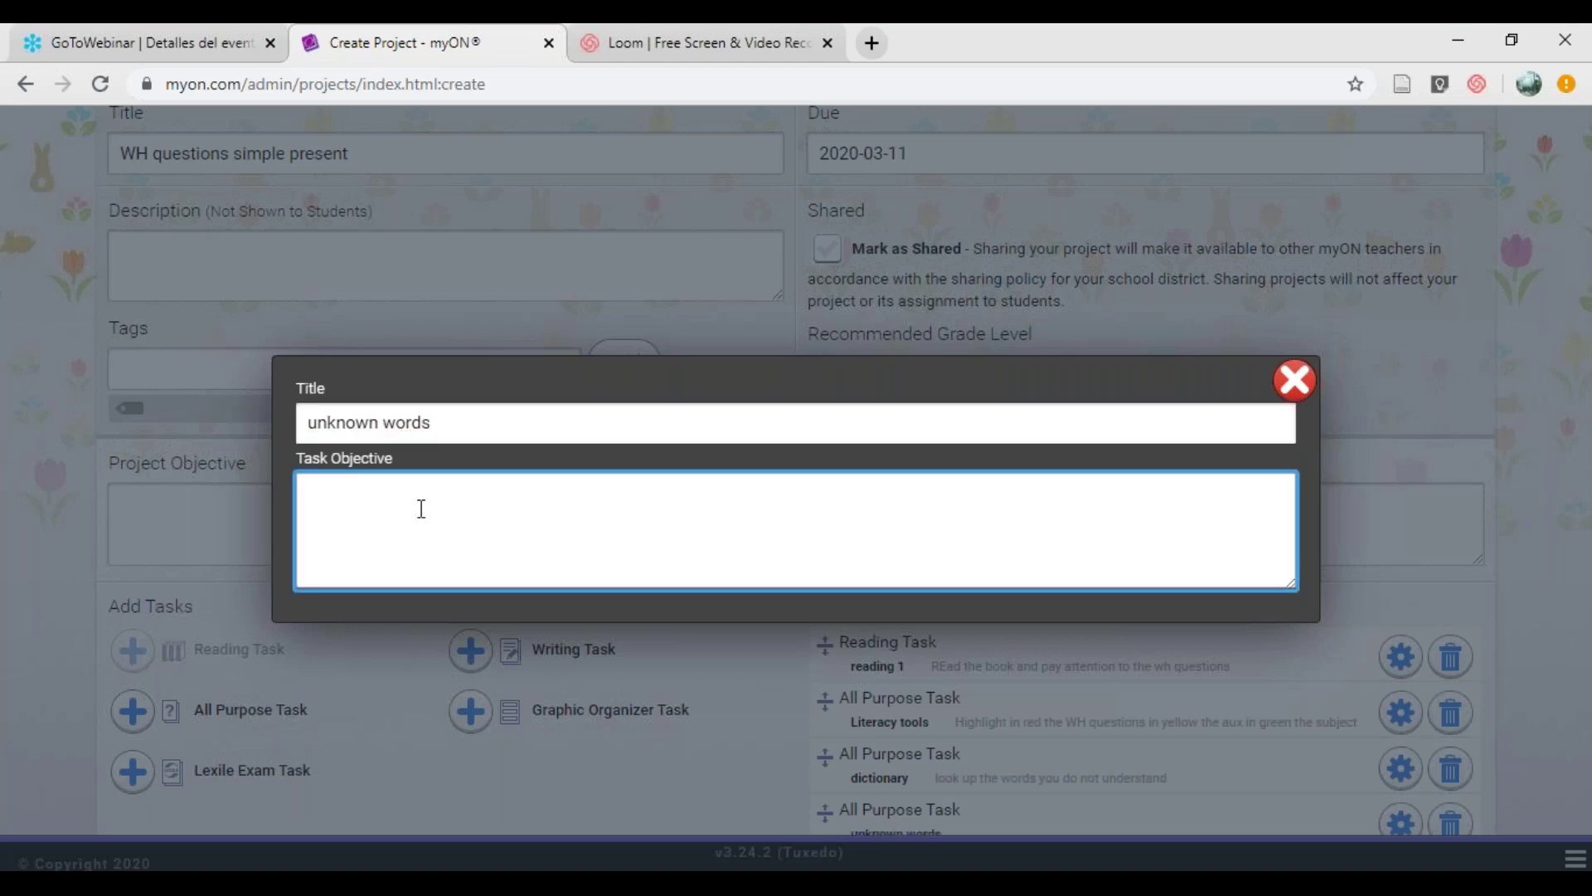
type("Pant/")
left_click(47, 569)
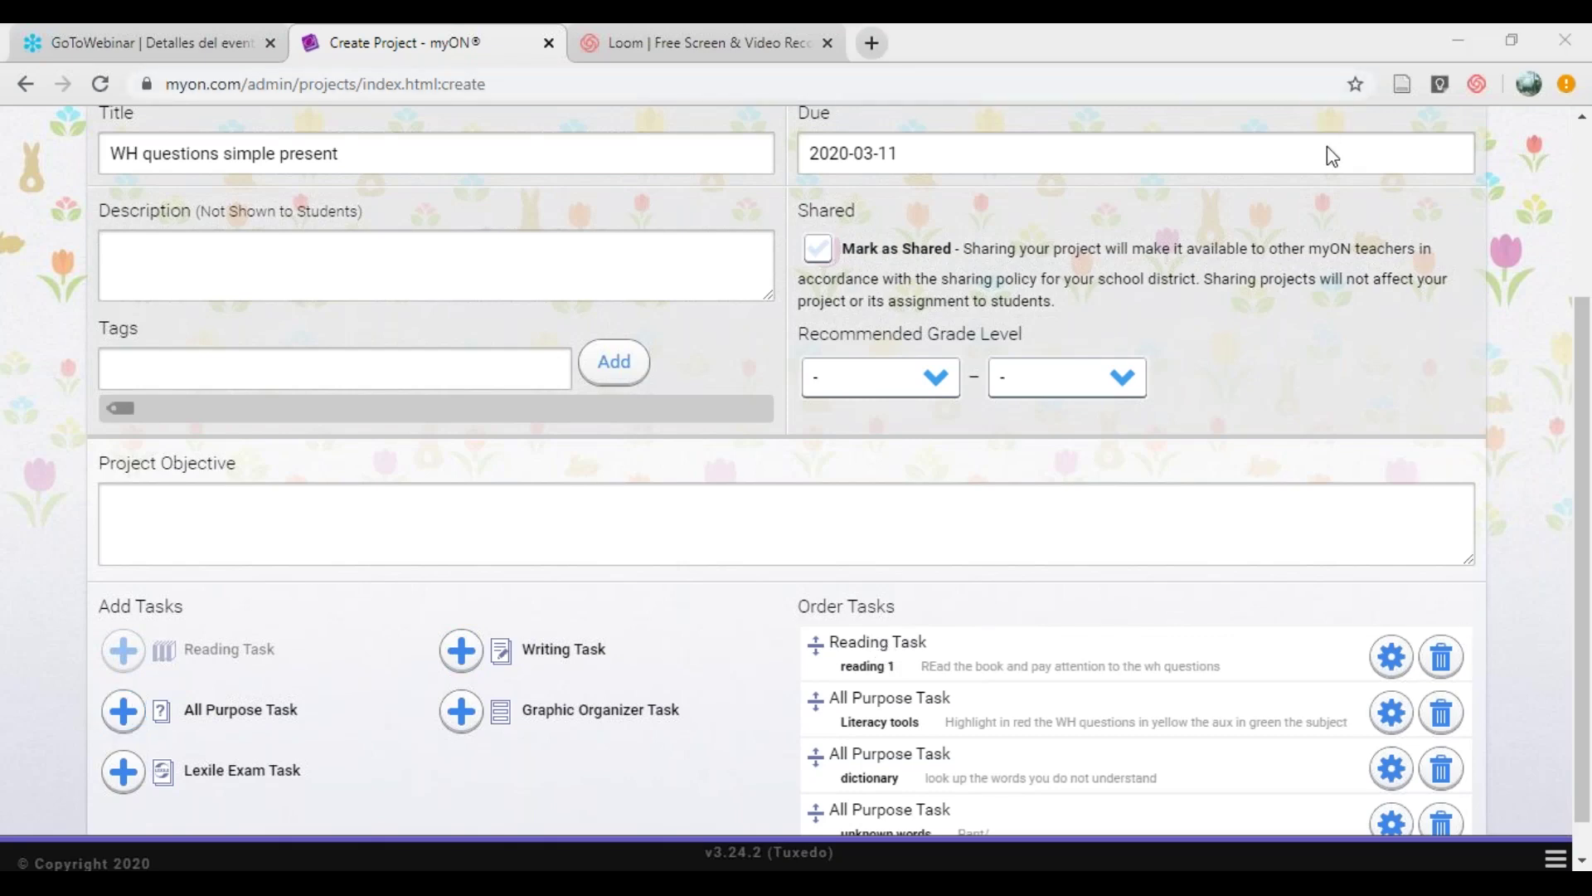
Add a 'vocabulary' line to the reading 1 task's objective and close its settings.
left_click(1391, 656)
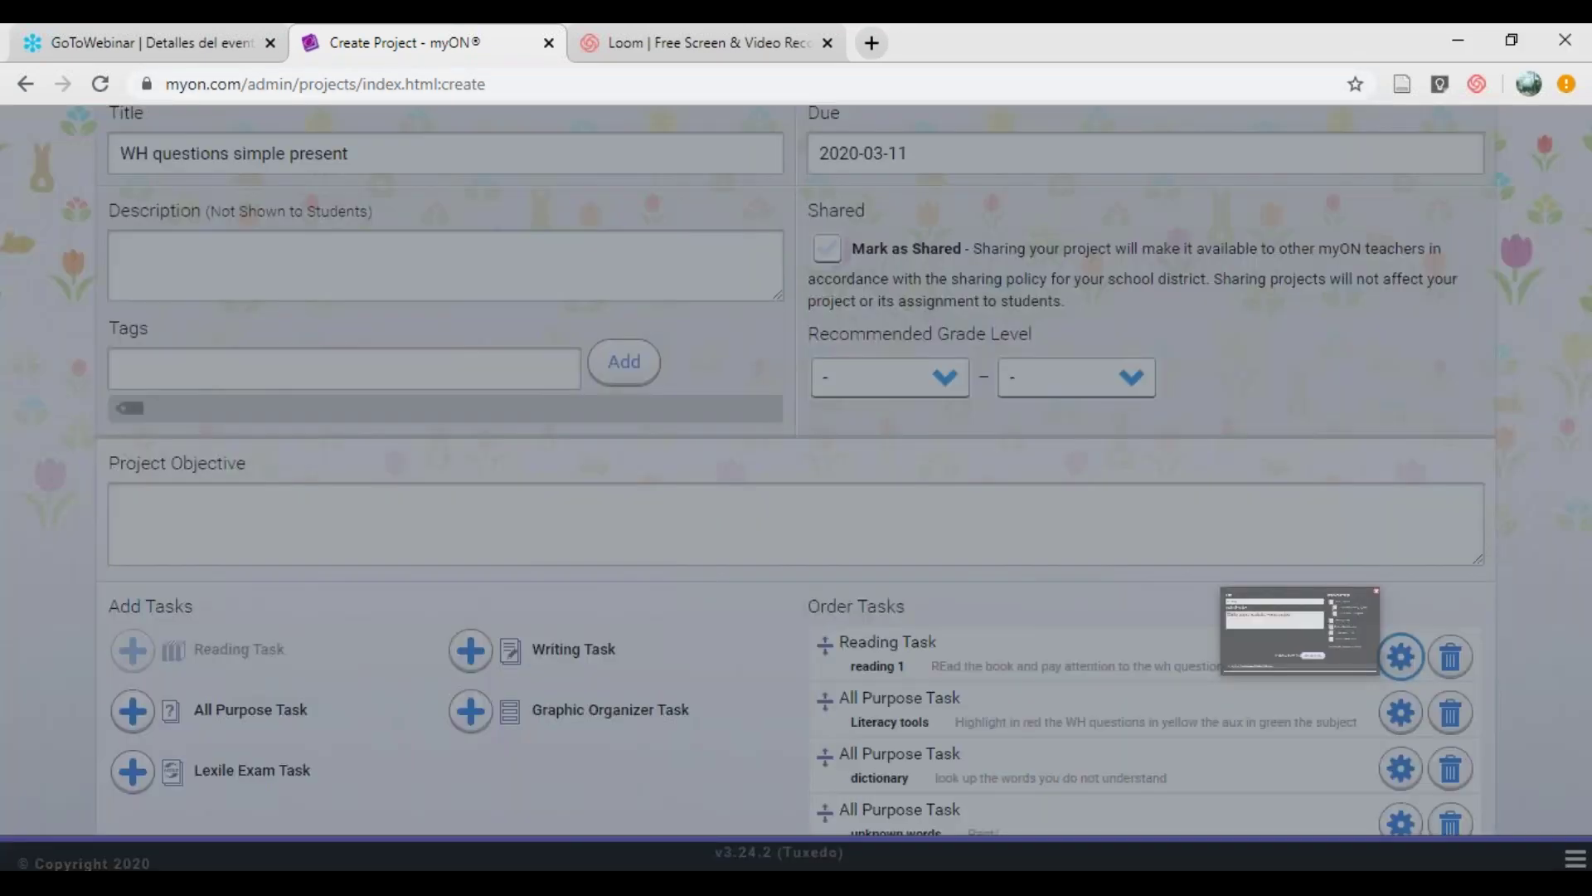
left_click(434, 405)
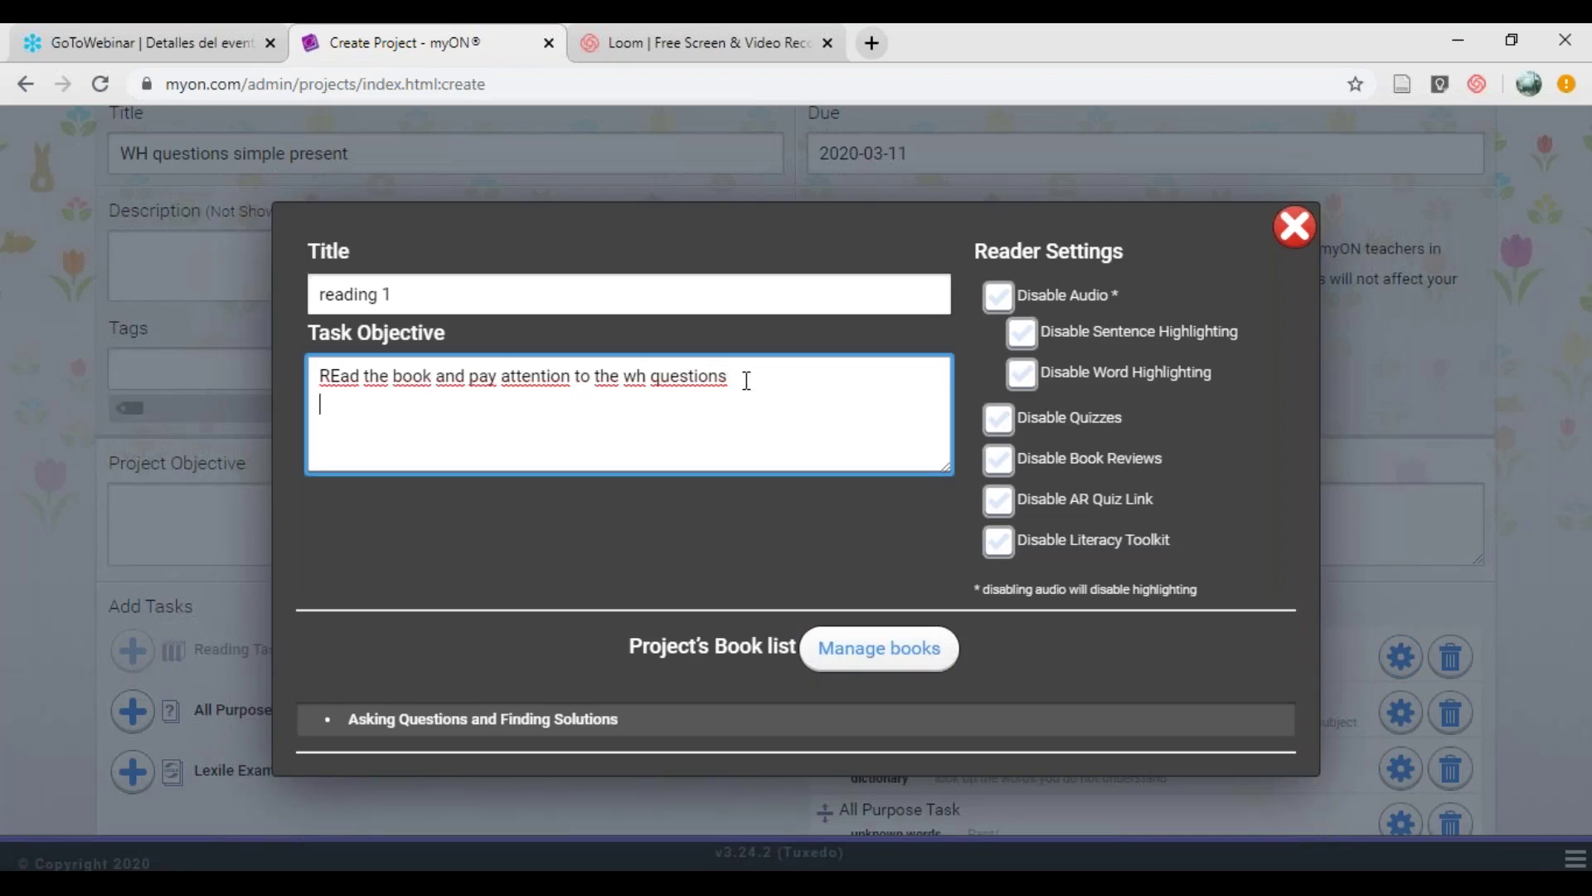
type("vocabulary")
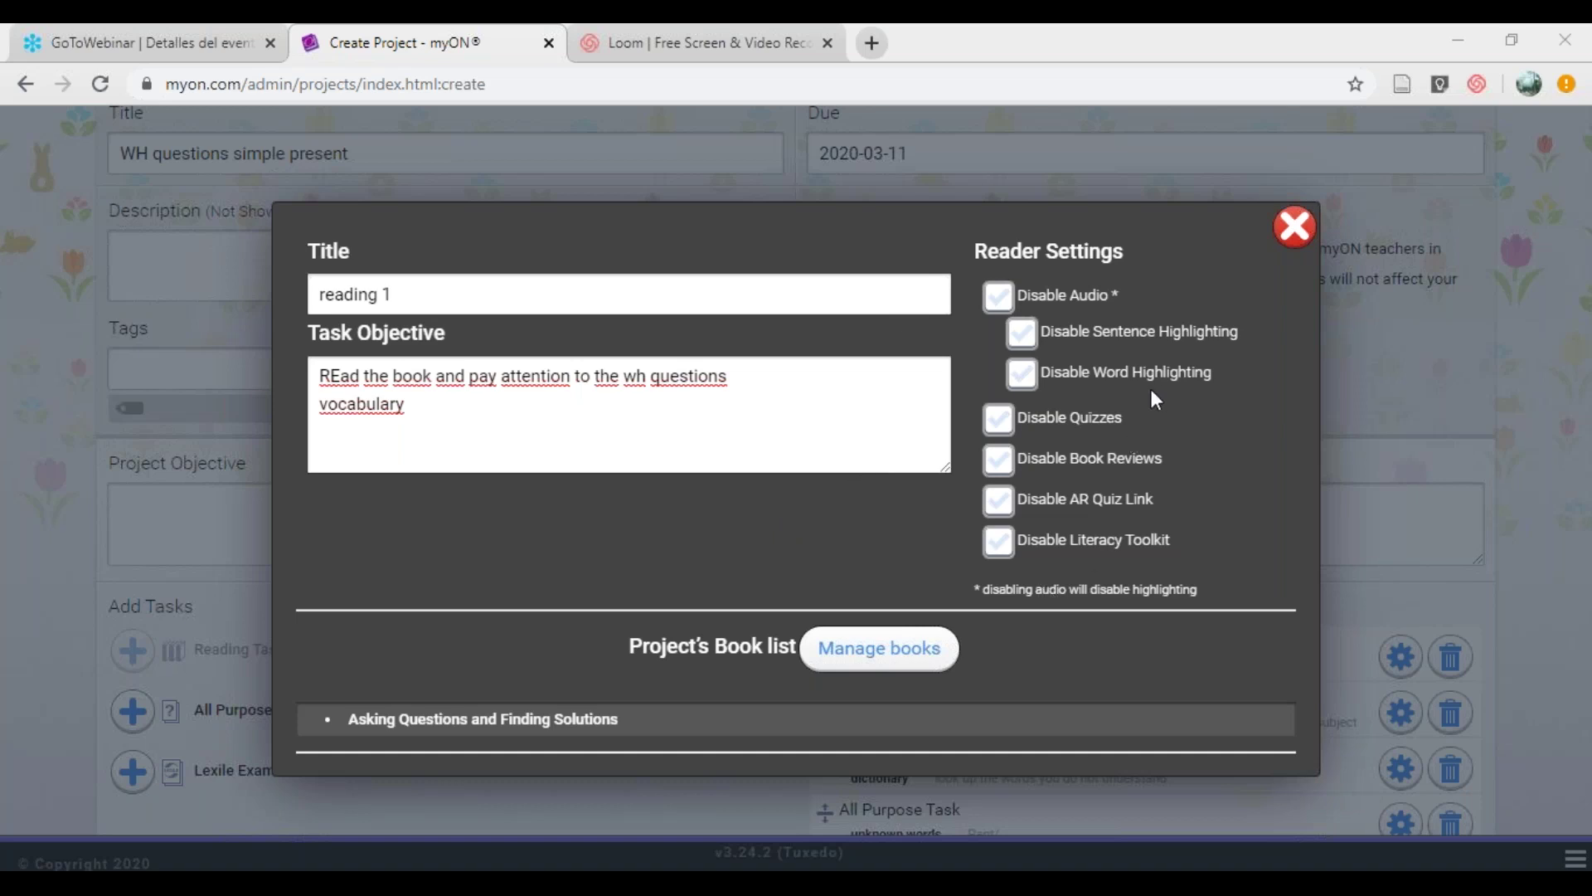
left_click(1293, 233)
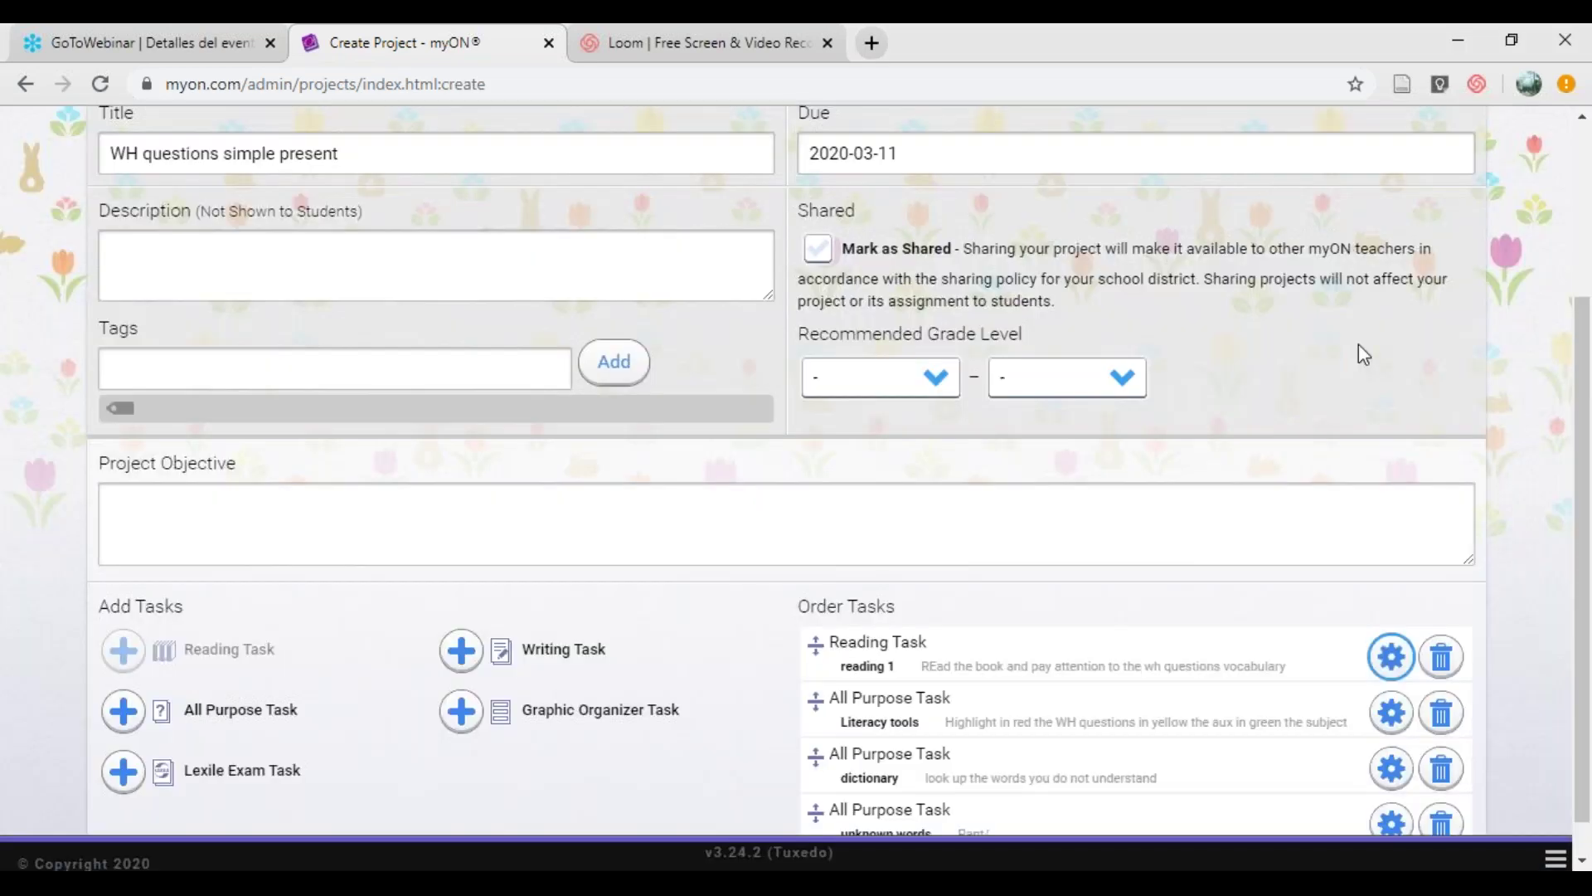
Save the WH questions simple present project.
scroll(1358, 343, "up", 3)
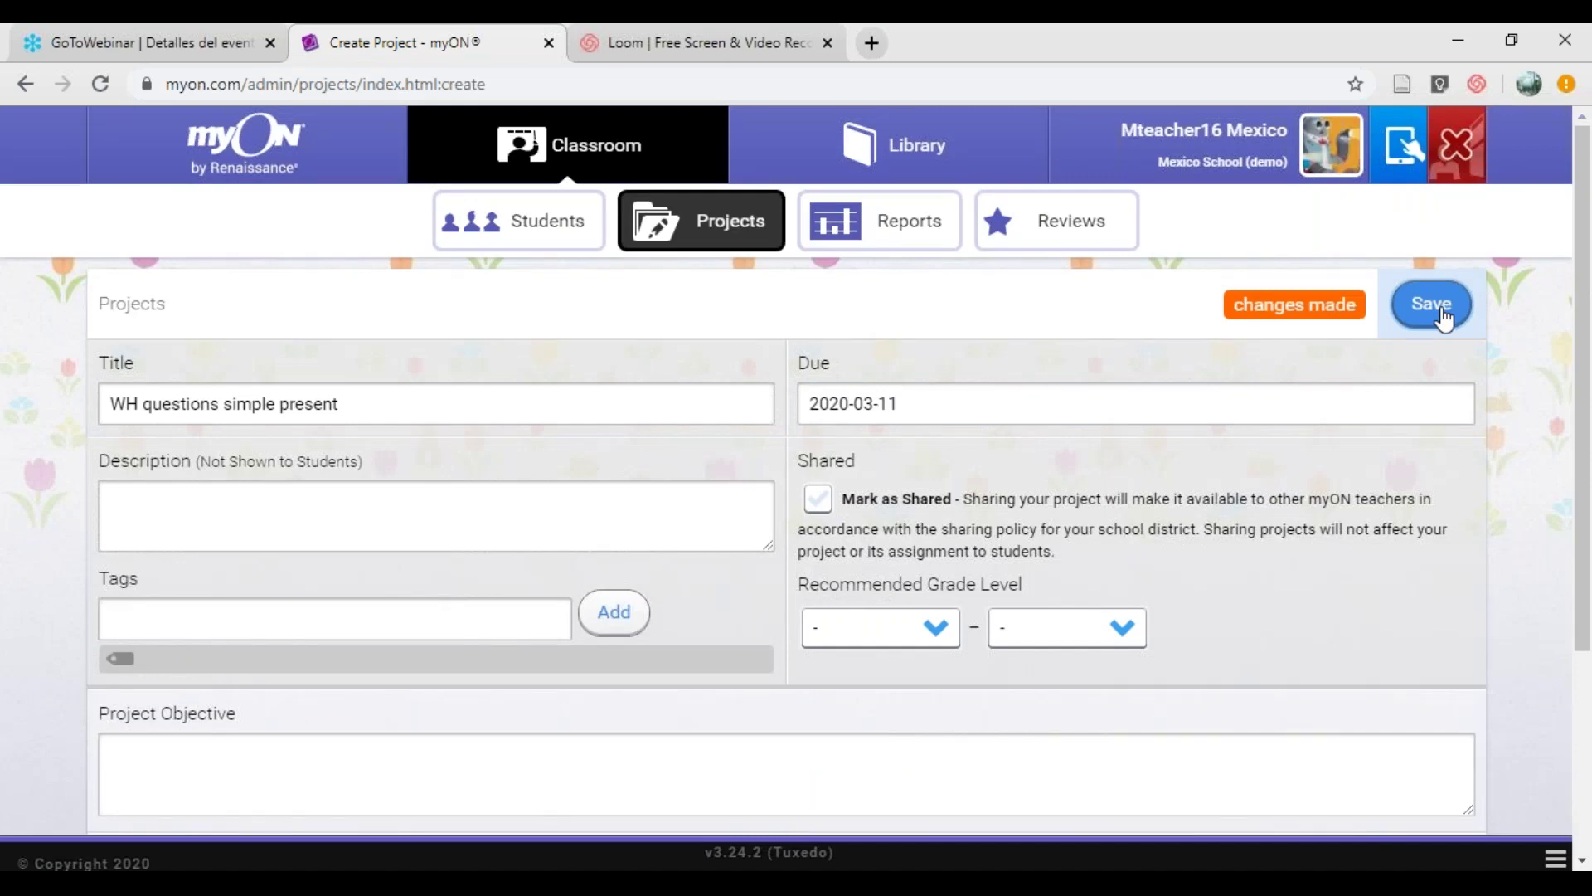
left_click(1443, 317)
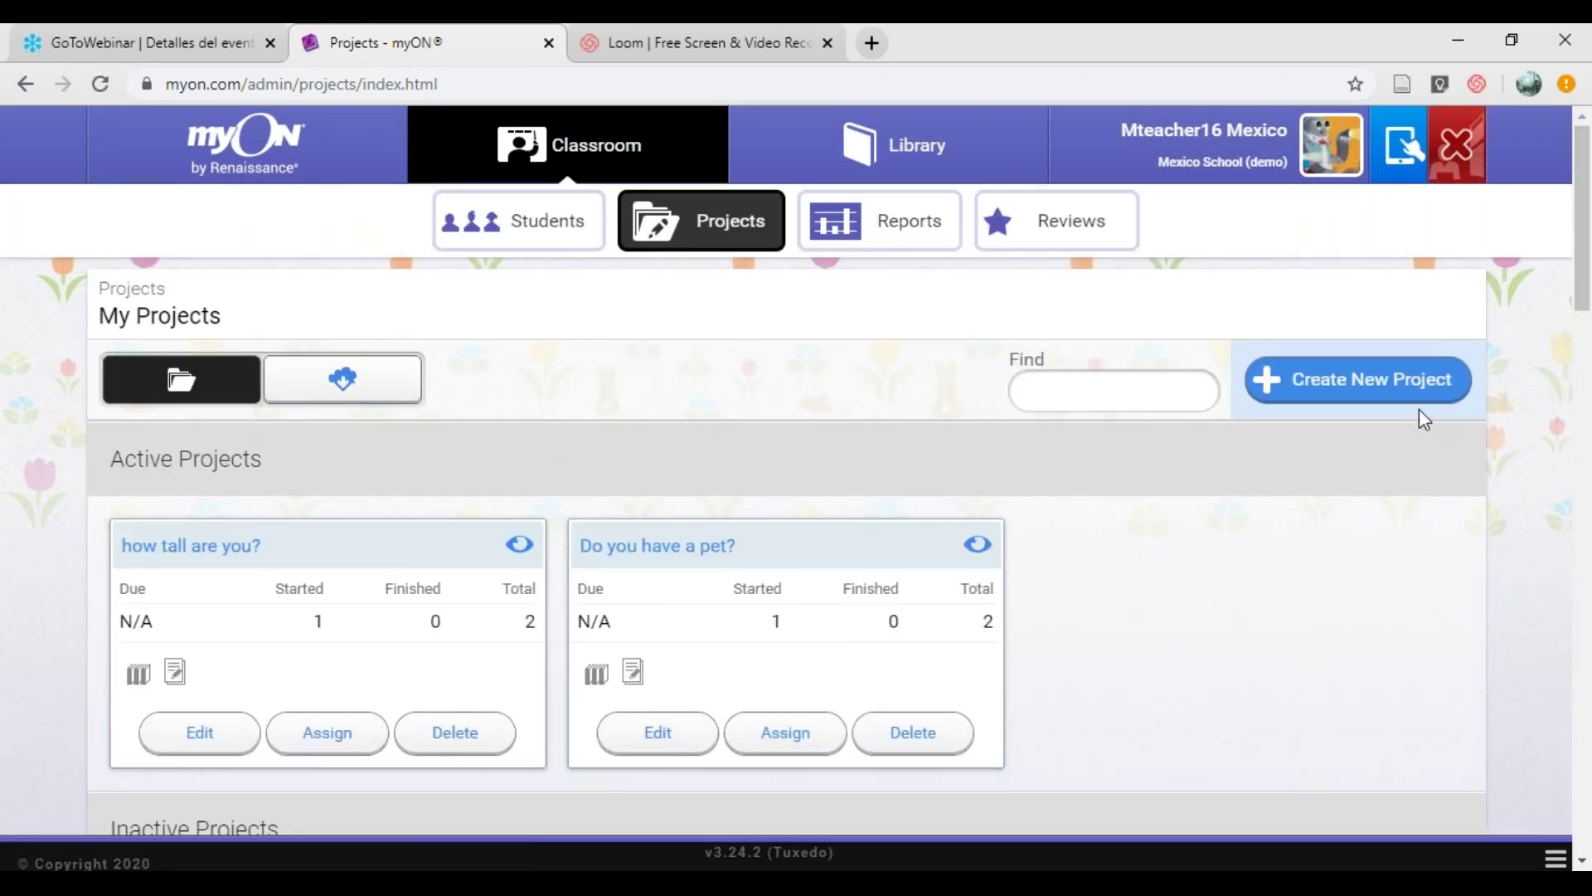
scroll(1420, 409, "down", 15)
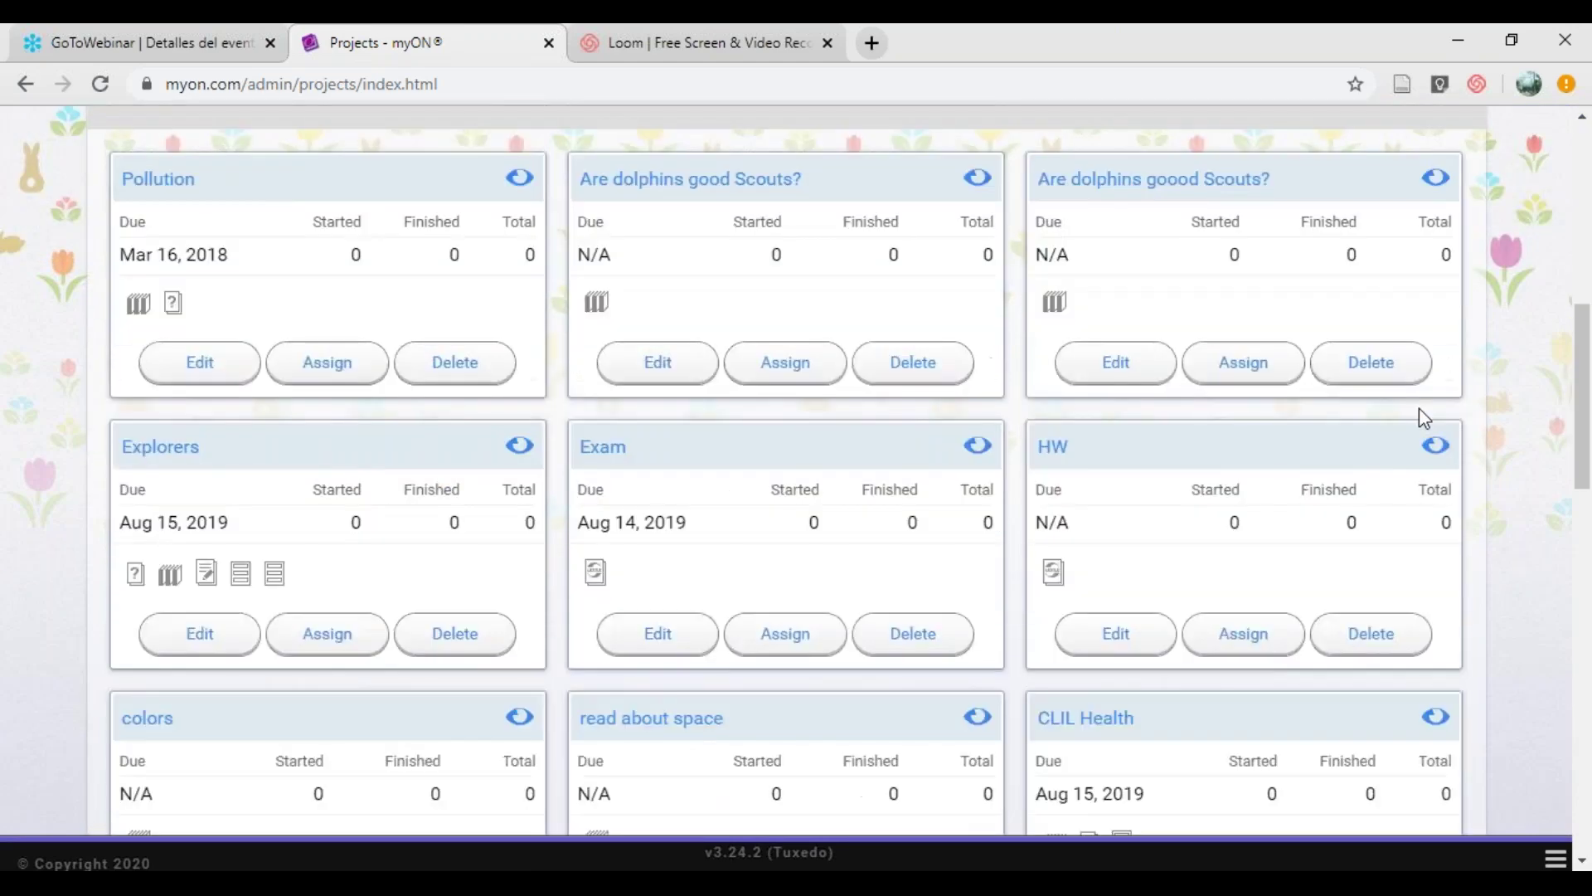
scroll(1419, 408, "down", 10)
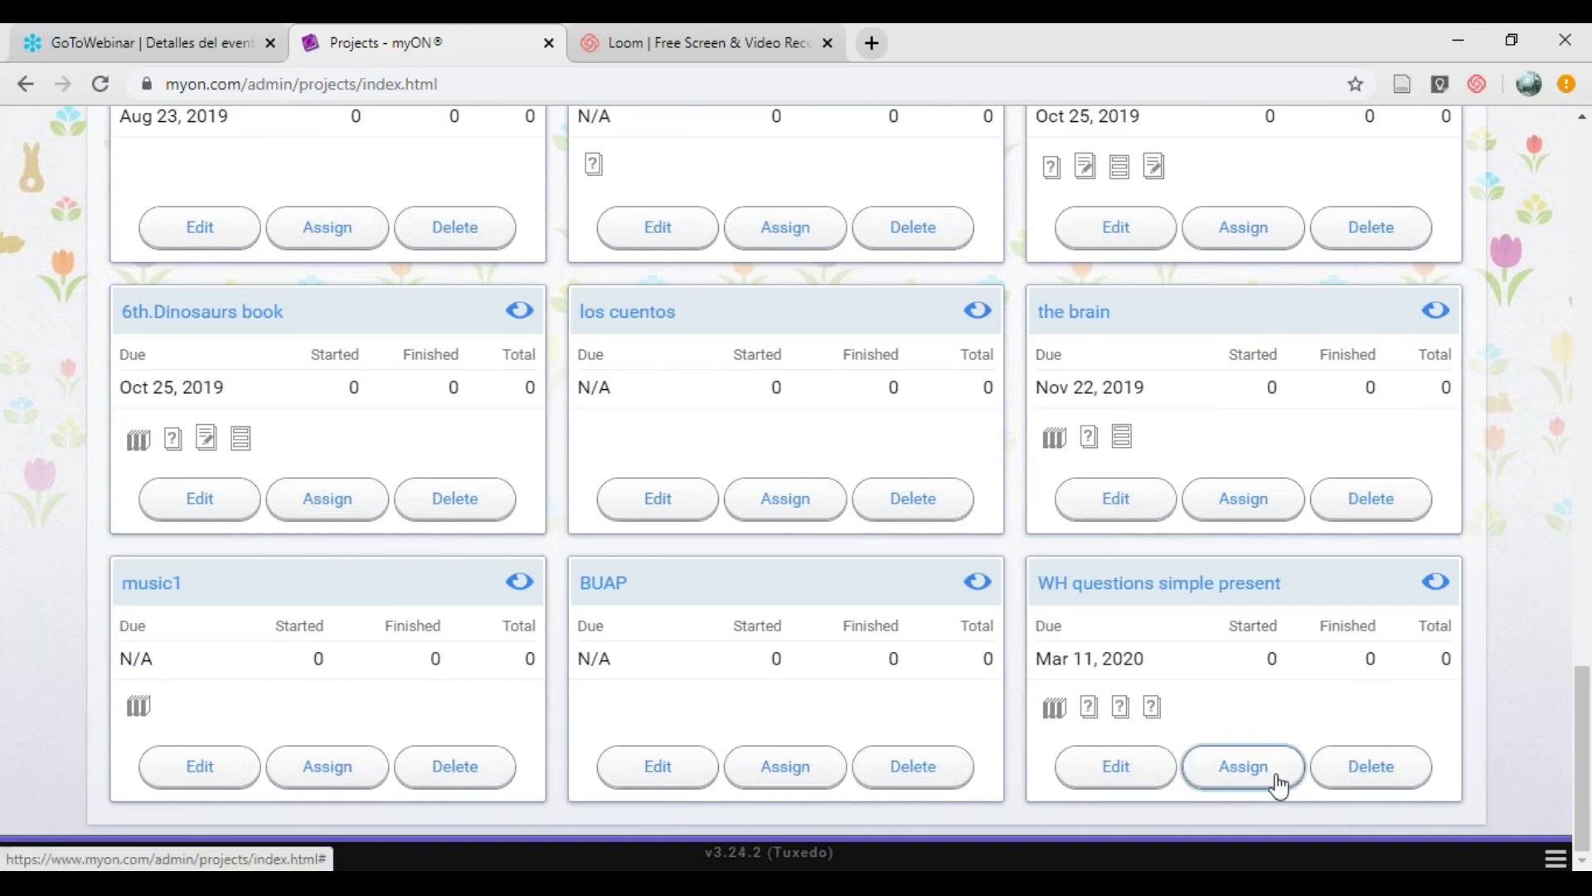
Assign the project to the demo student found through a name search.
left_click(1243, 780)
left_click(1243, 772)
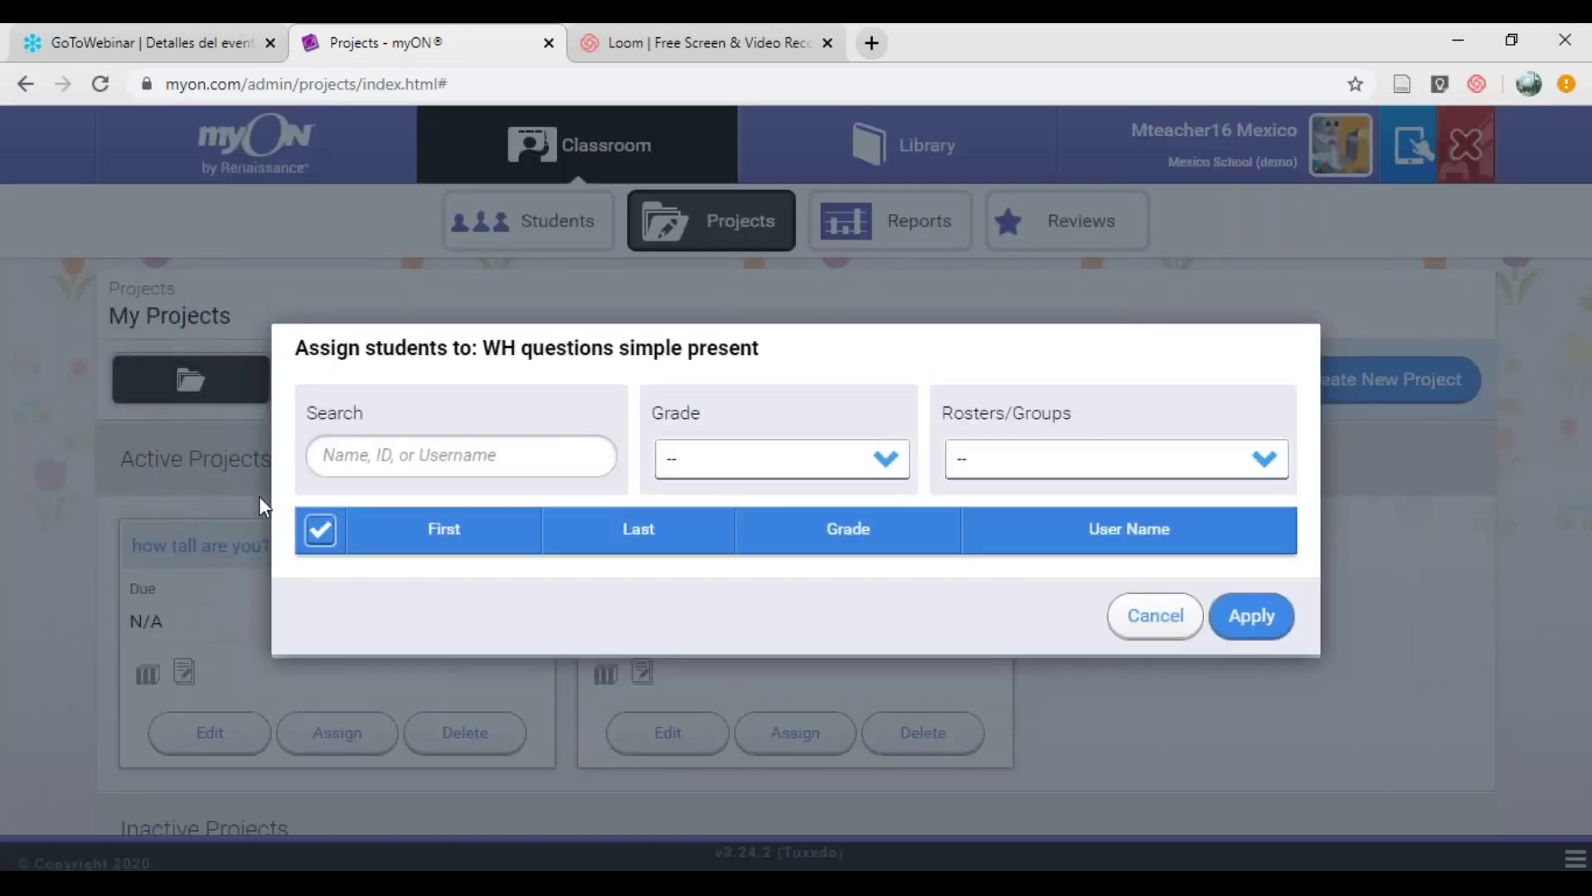
left_click(408, 456)
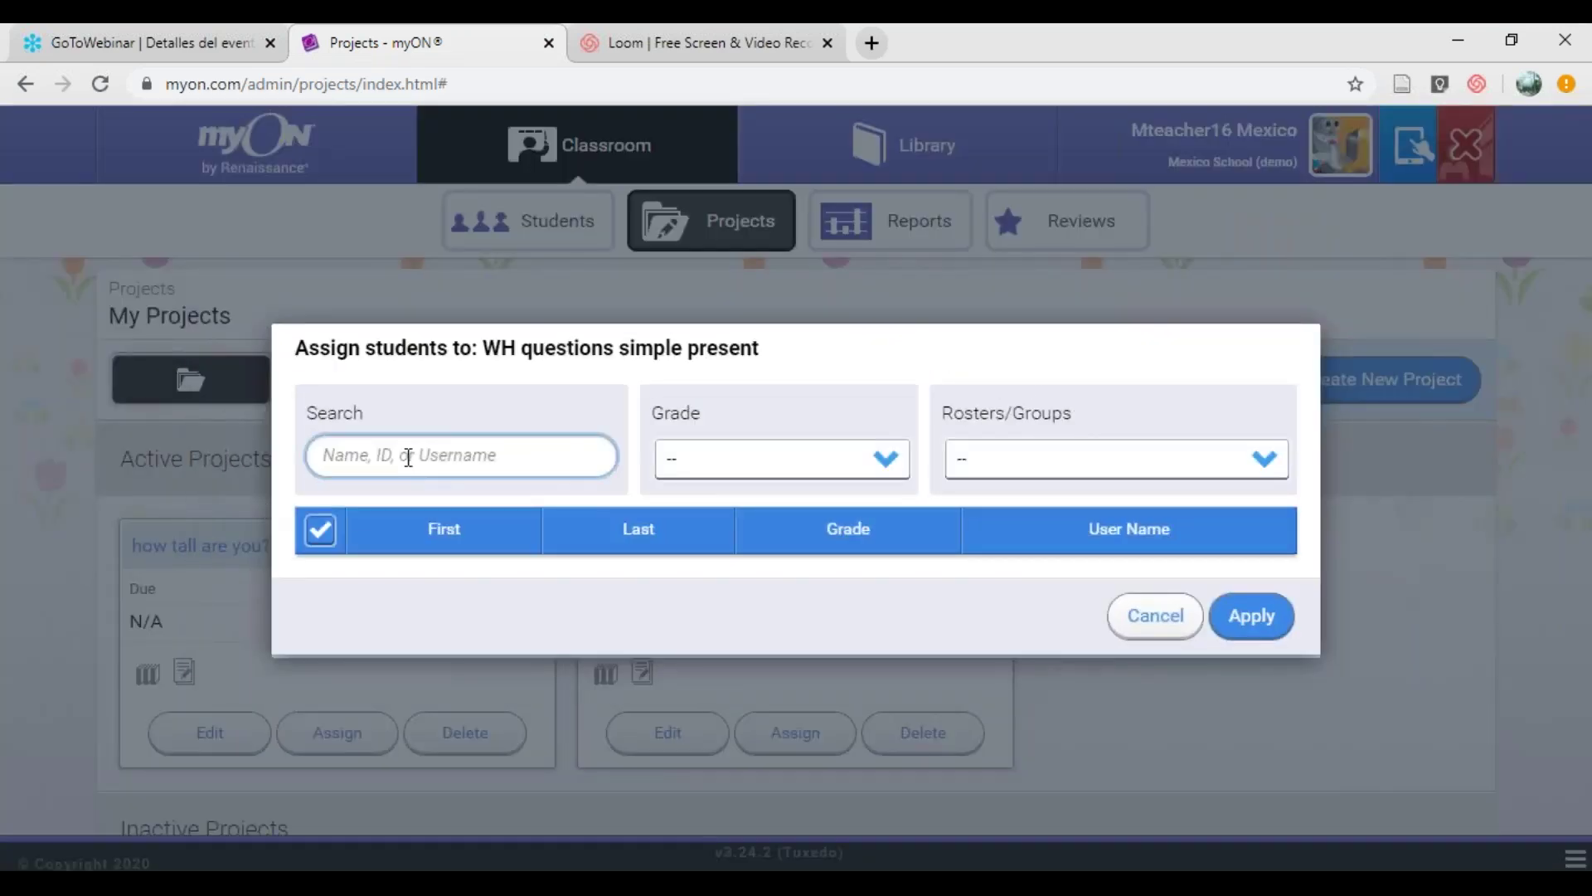
type("juan")
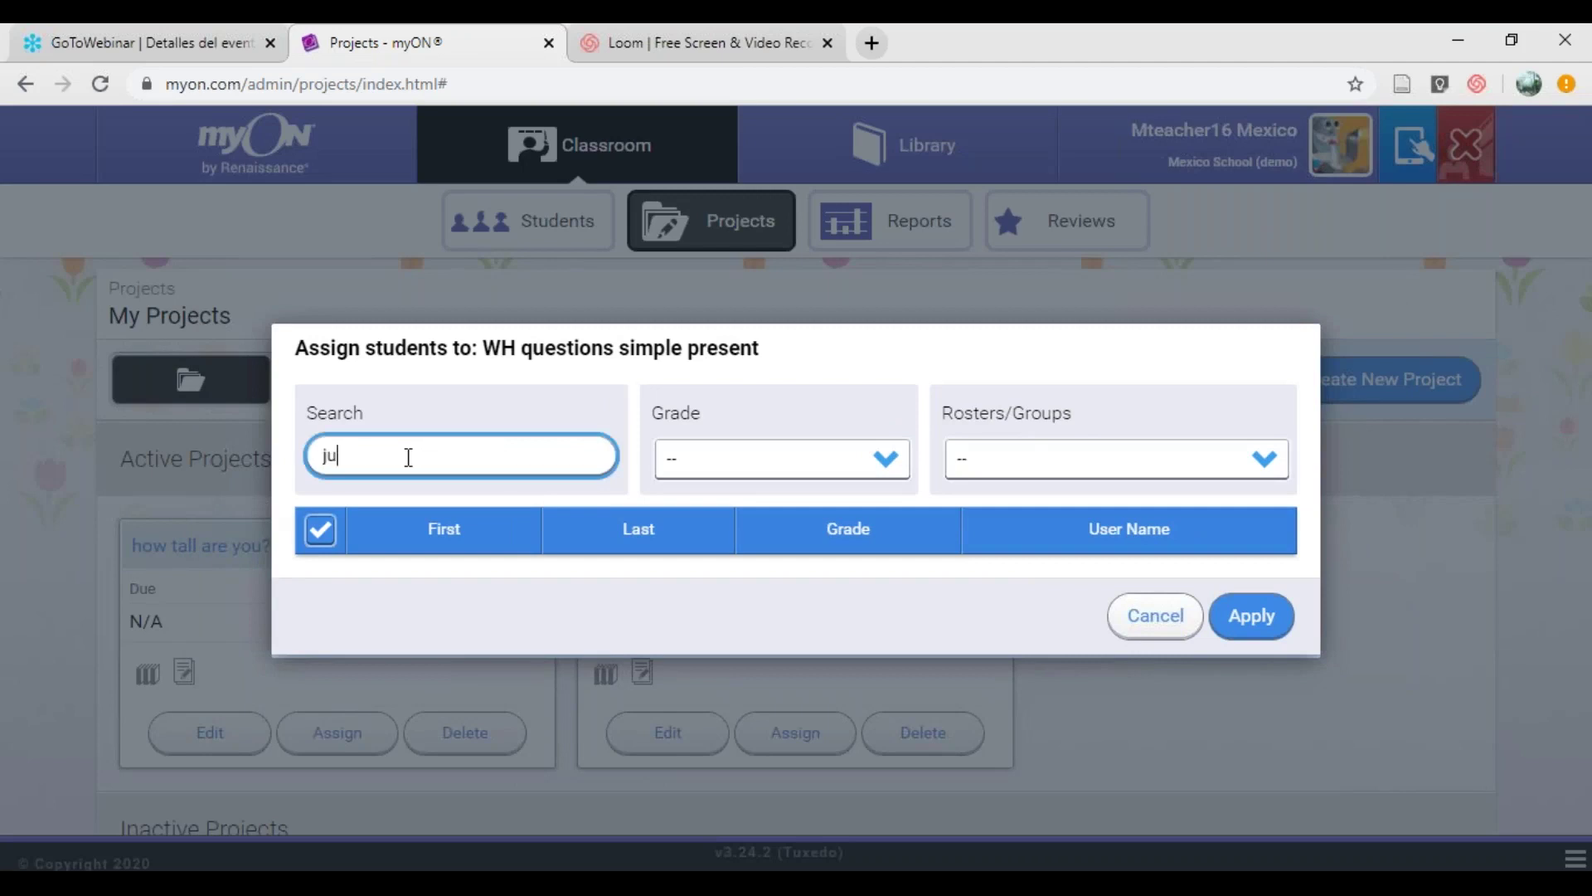
left_click(327, 532)
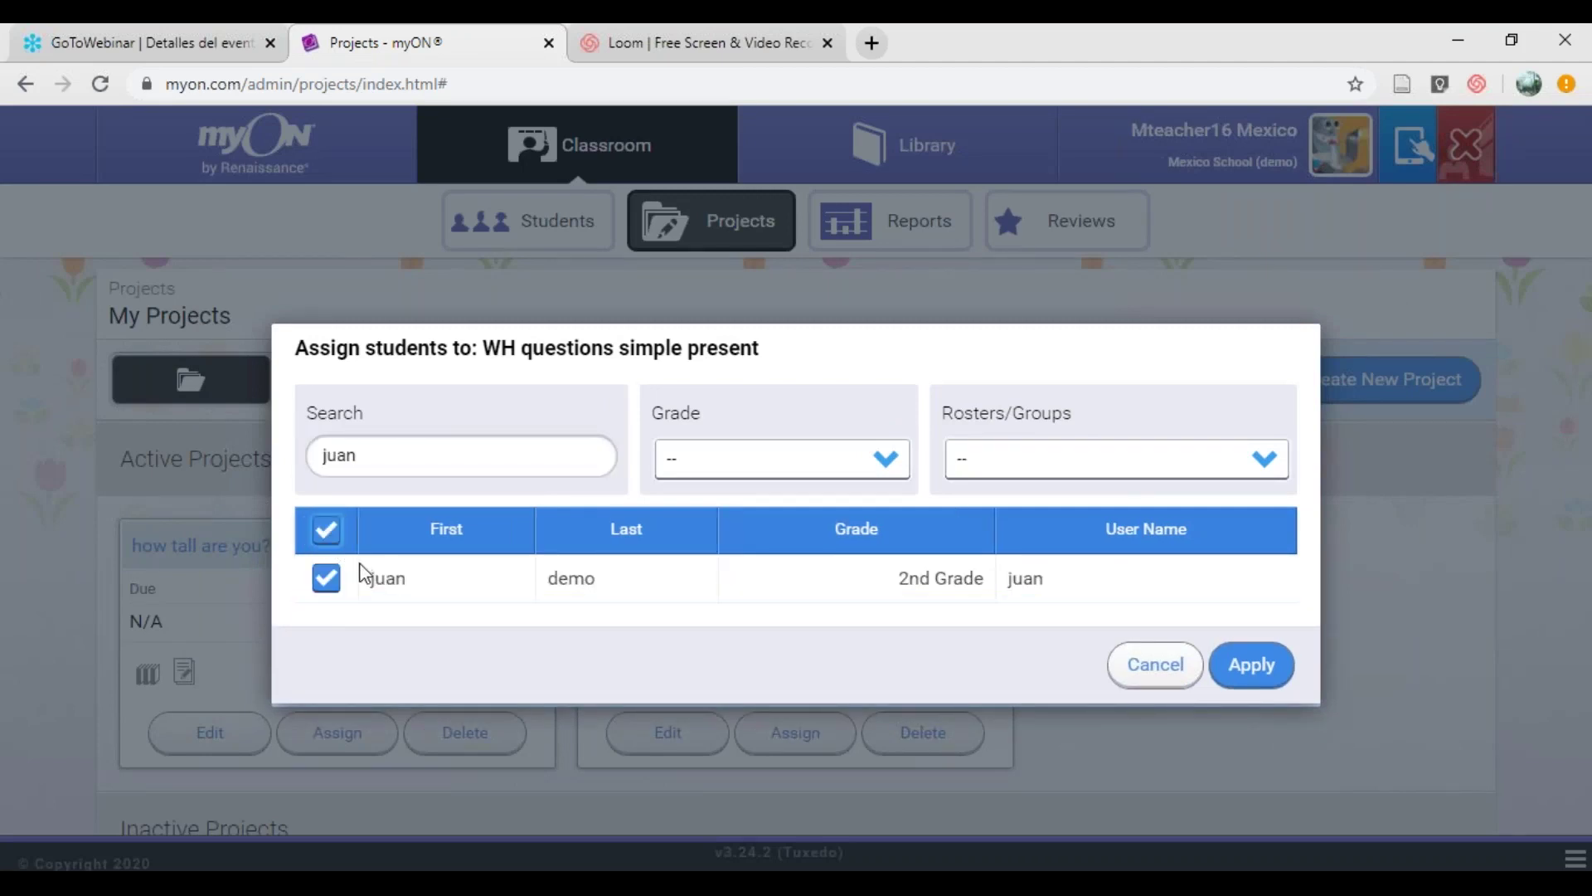
left_click(1254, 676)
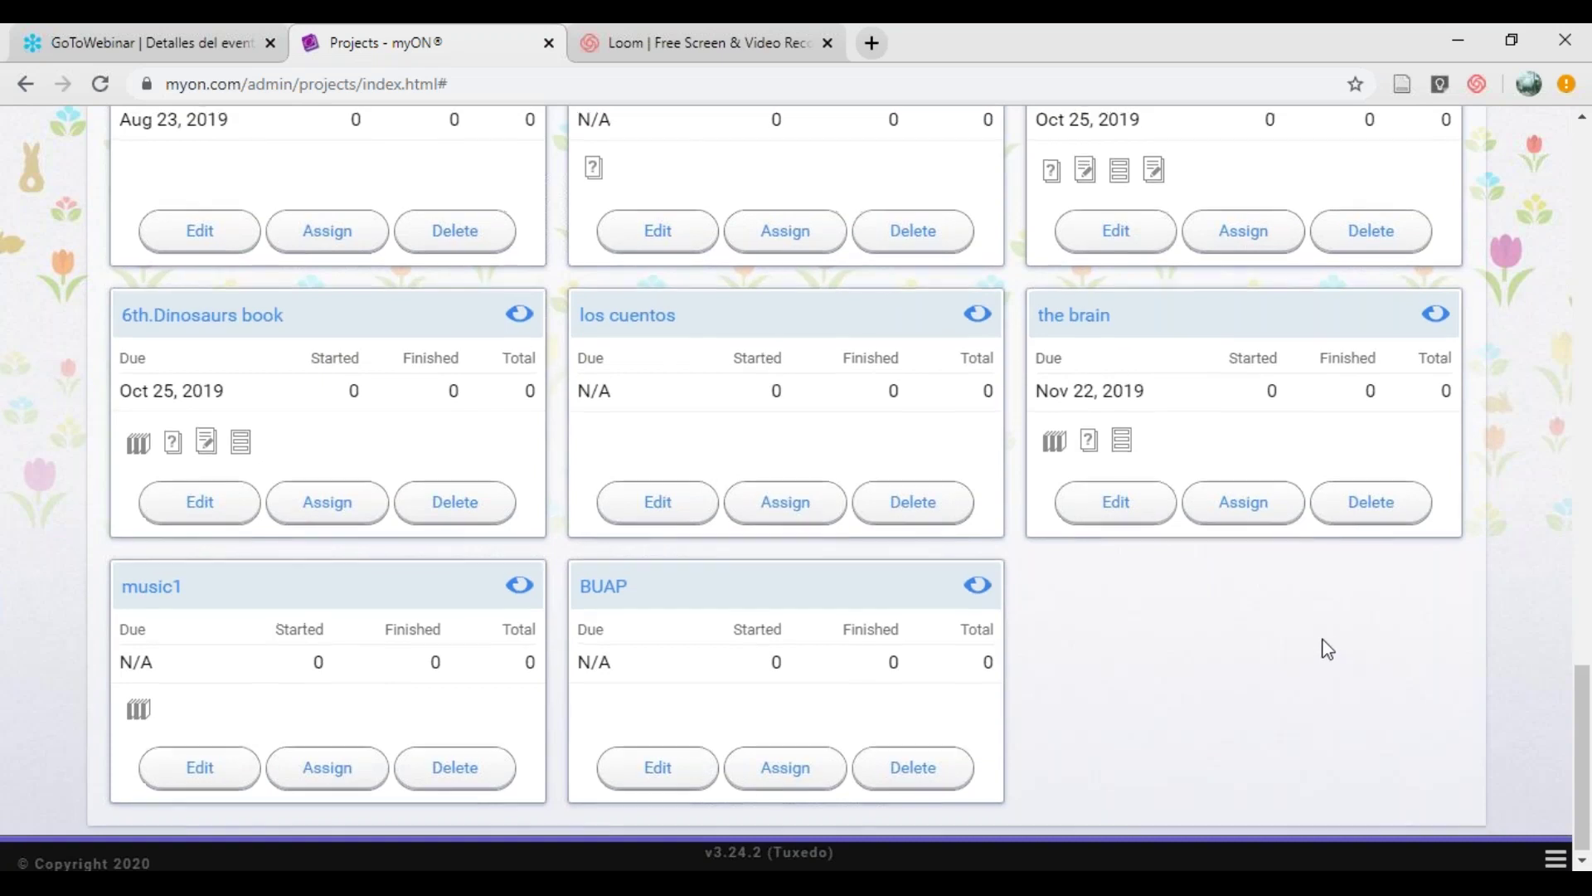
Scroll to Active Projects to see WH questions simple present, due Mar 11, 2020, with 1 student.
scroll(1325, 649, "up", 12)
scroll(1325, 649, "up", 10)
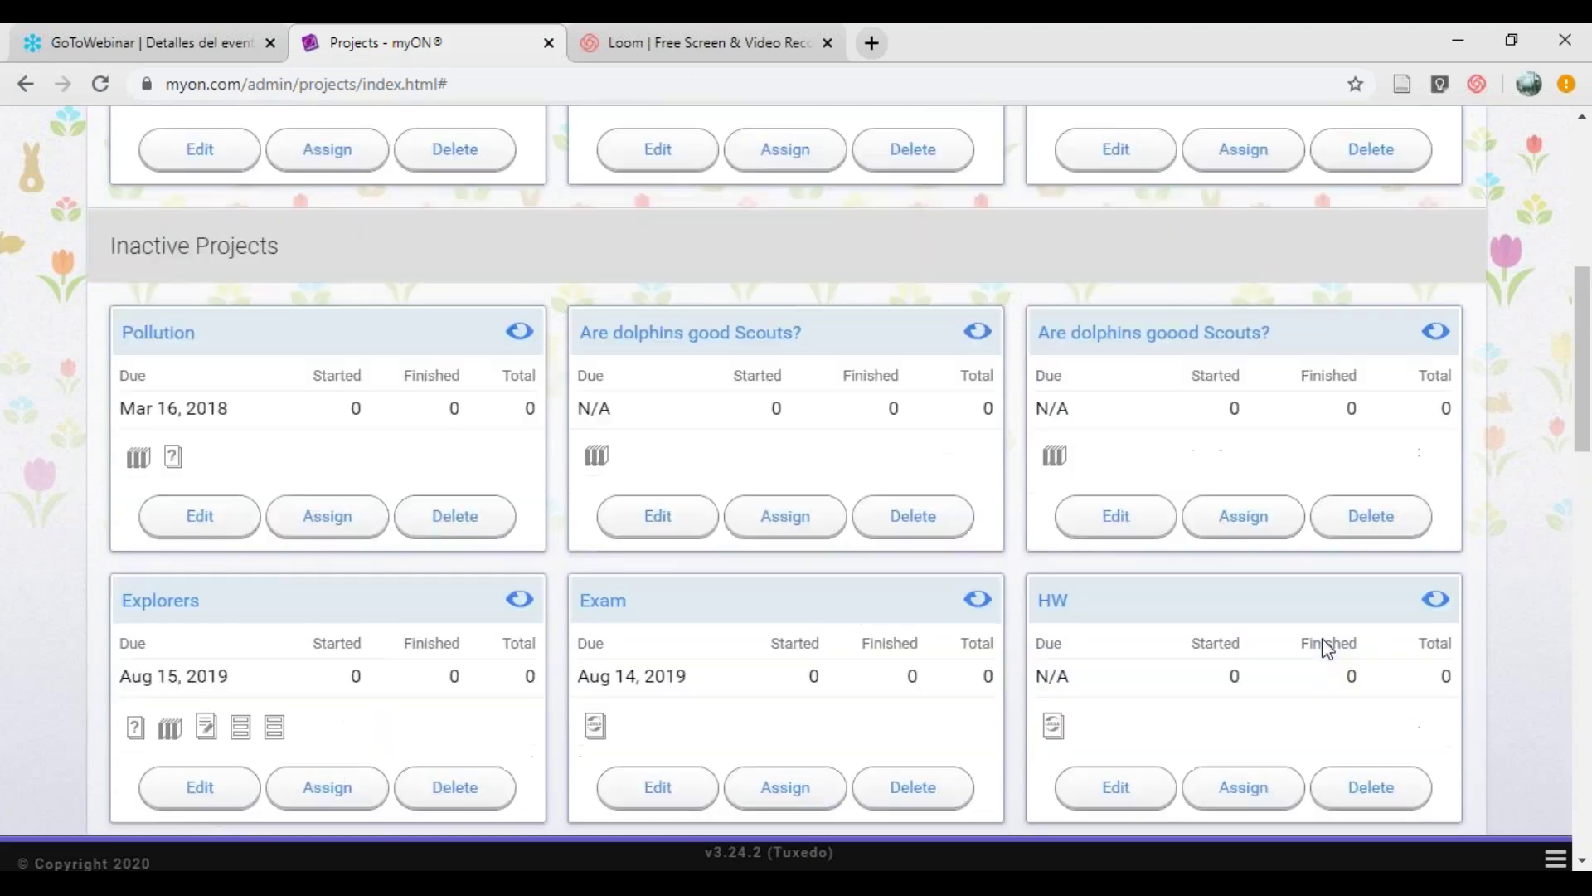
scroll(1325, 648, "down", 1)
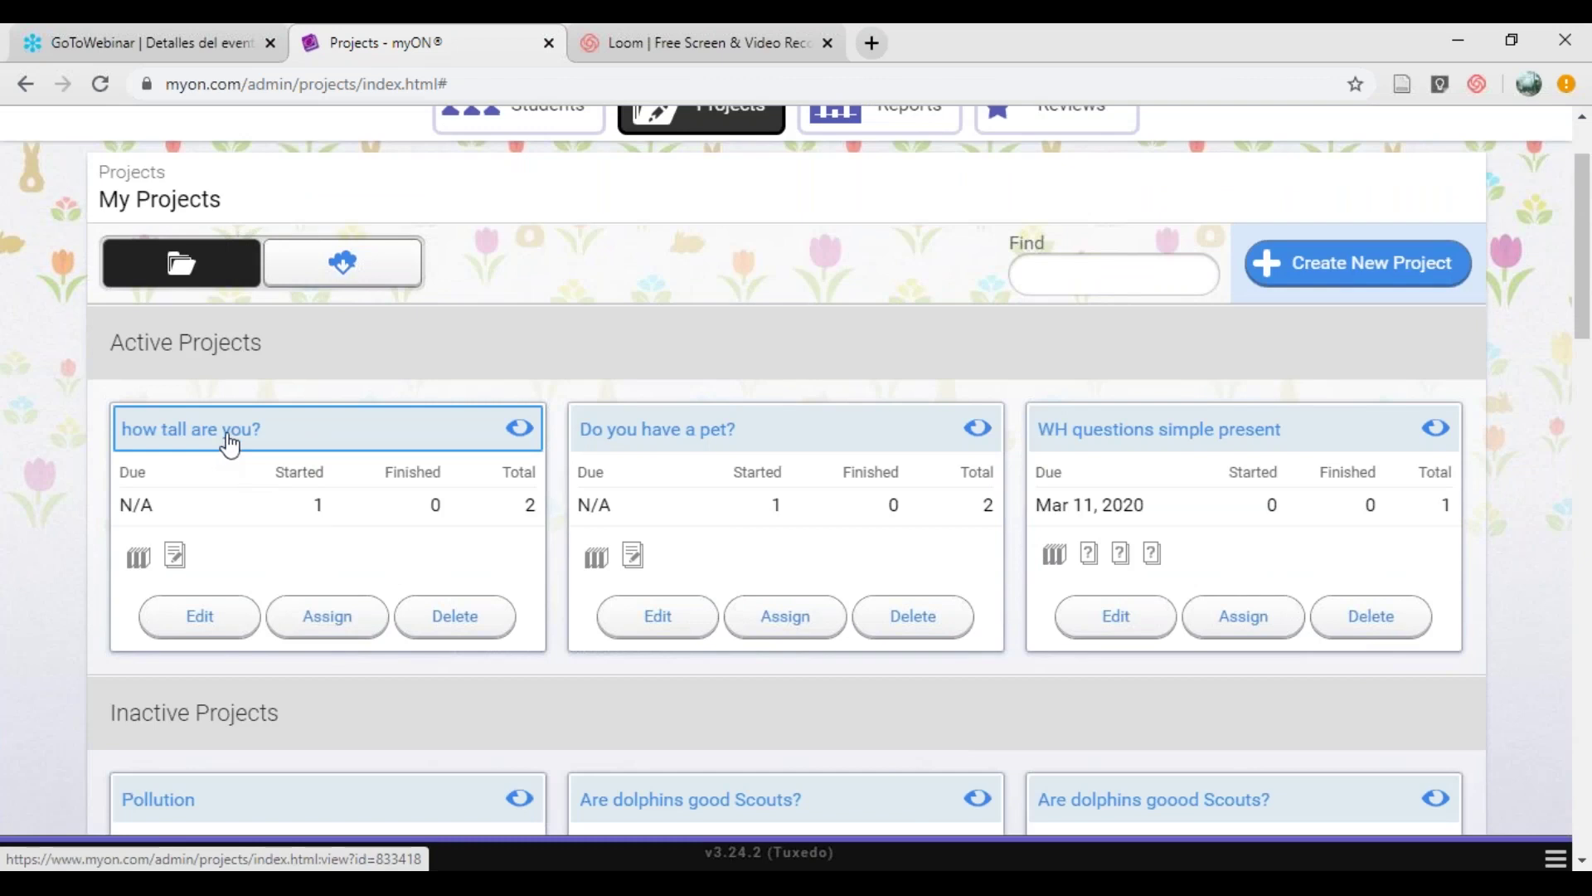
From the 'how tall are you?' project progress, open the demo student's book 'Tickles, Pickles, and Floofing Persnickles' in the reader.
left_click(222, 442)
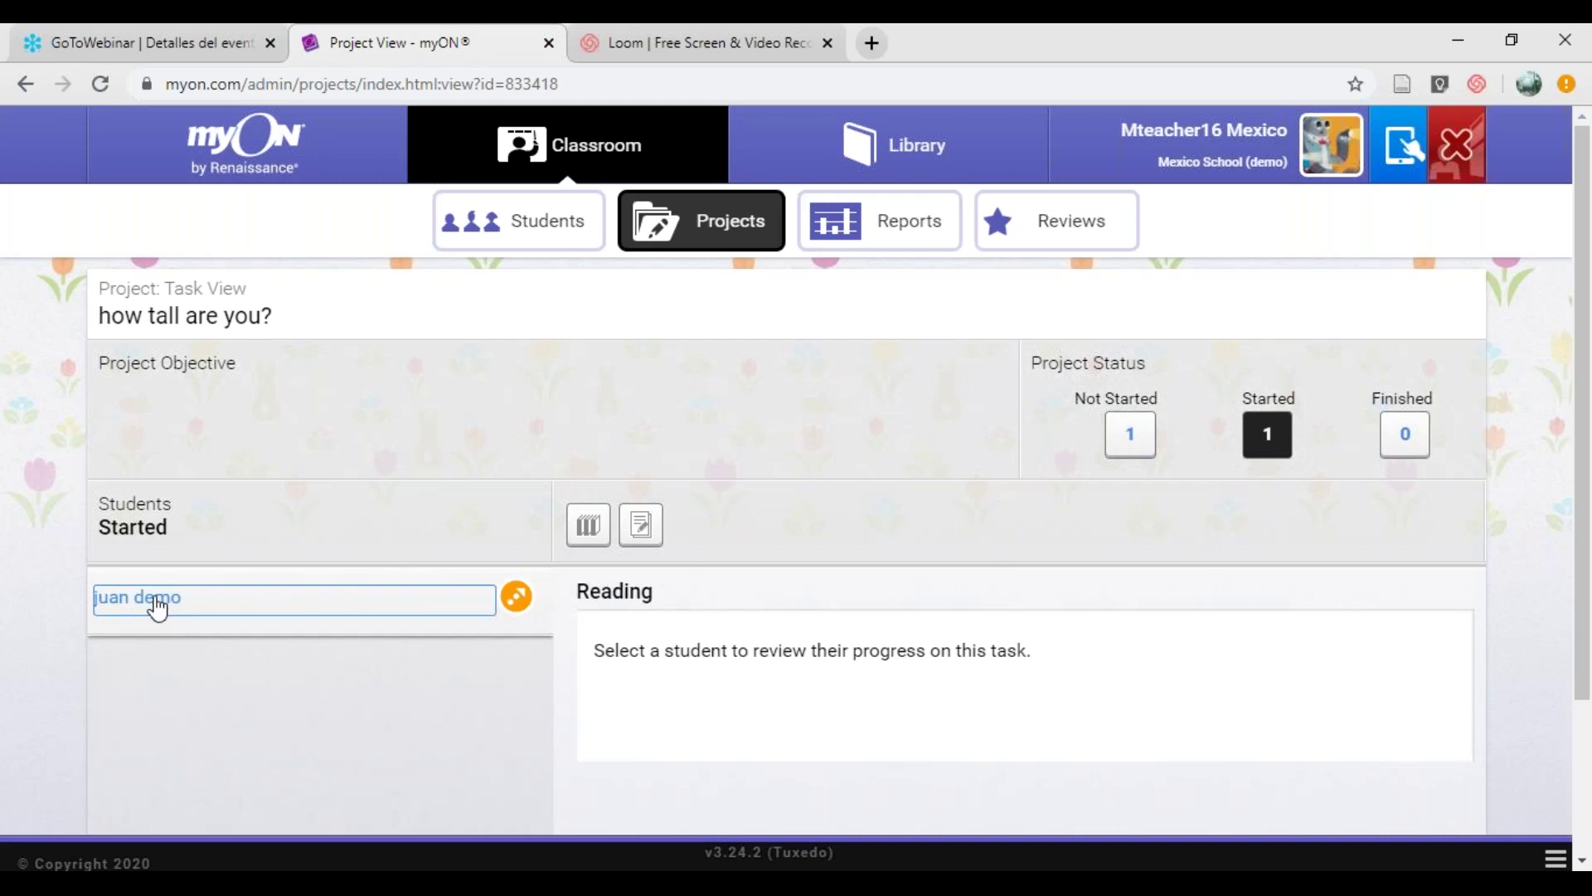
left_click(157, 610)
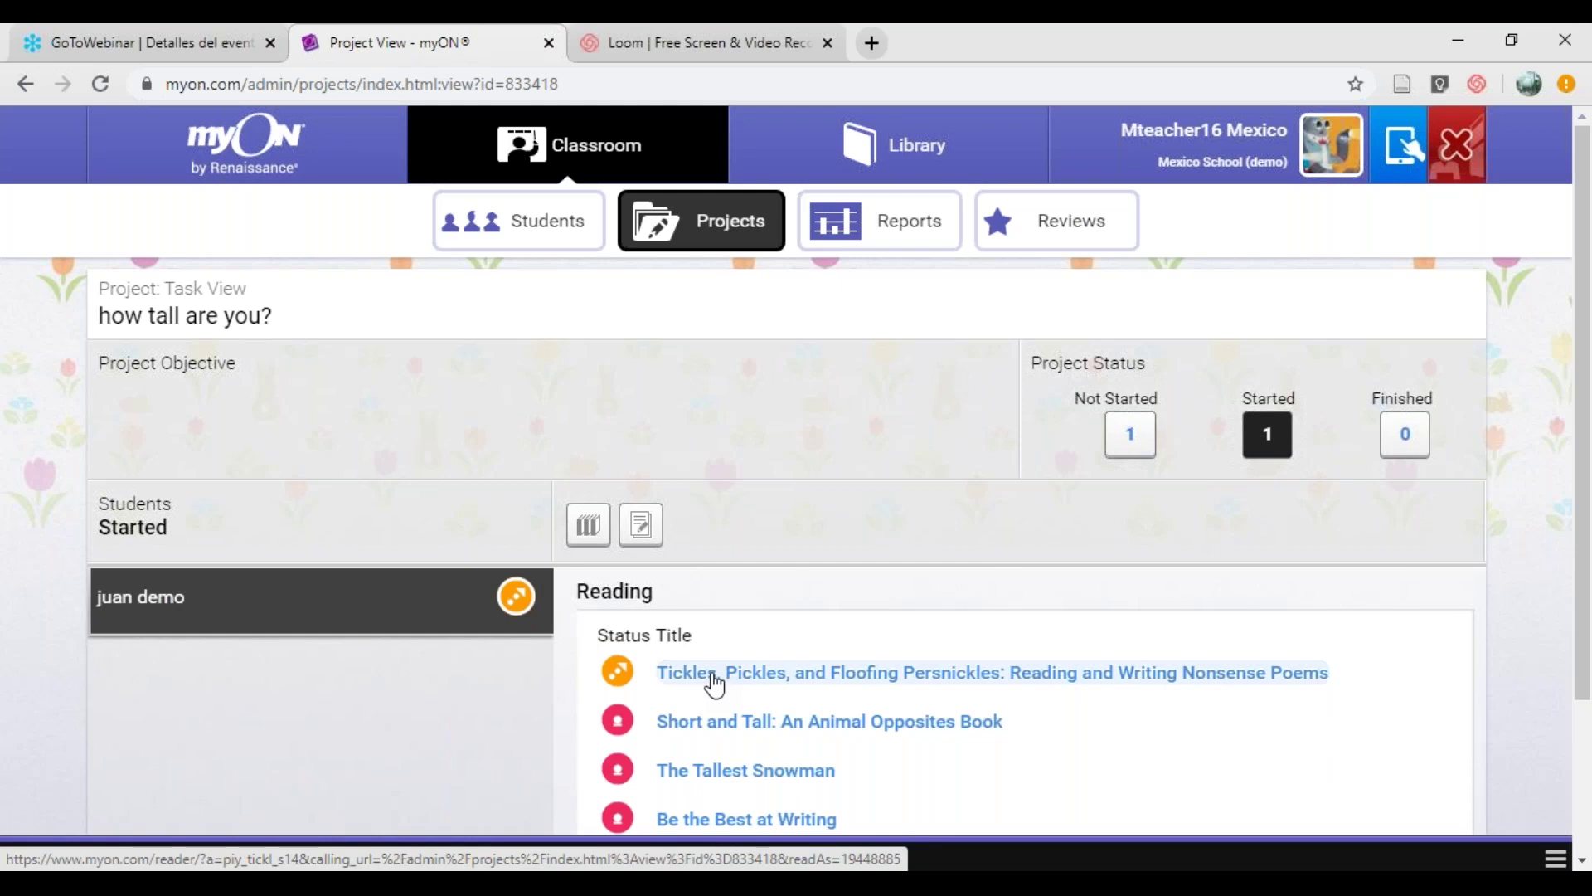
left_click(713, 678)
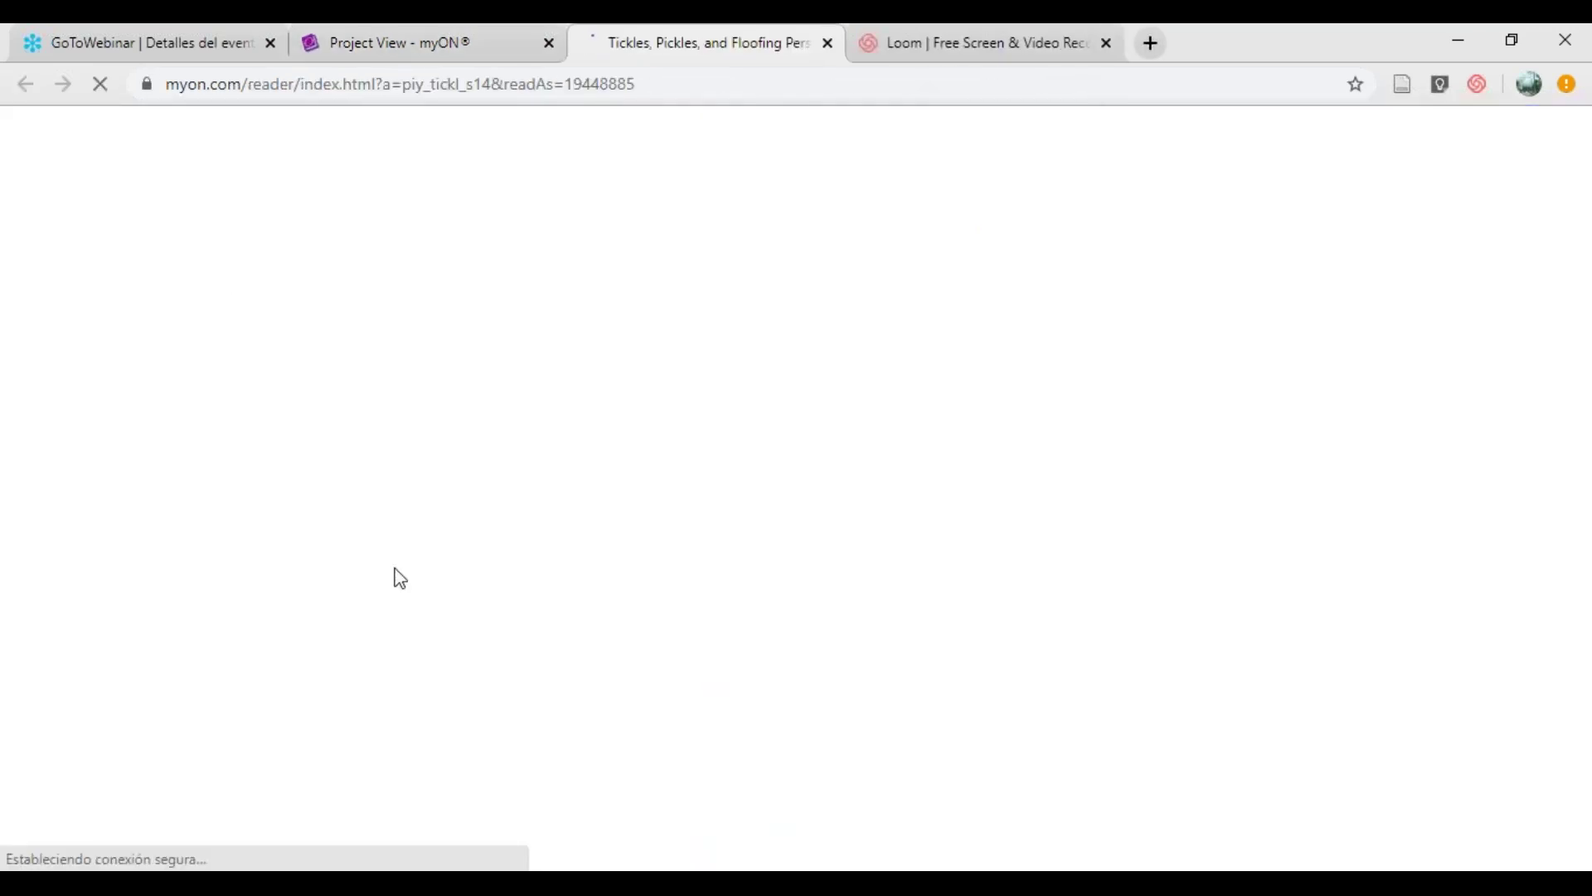
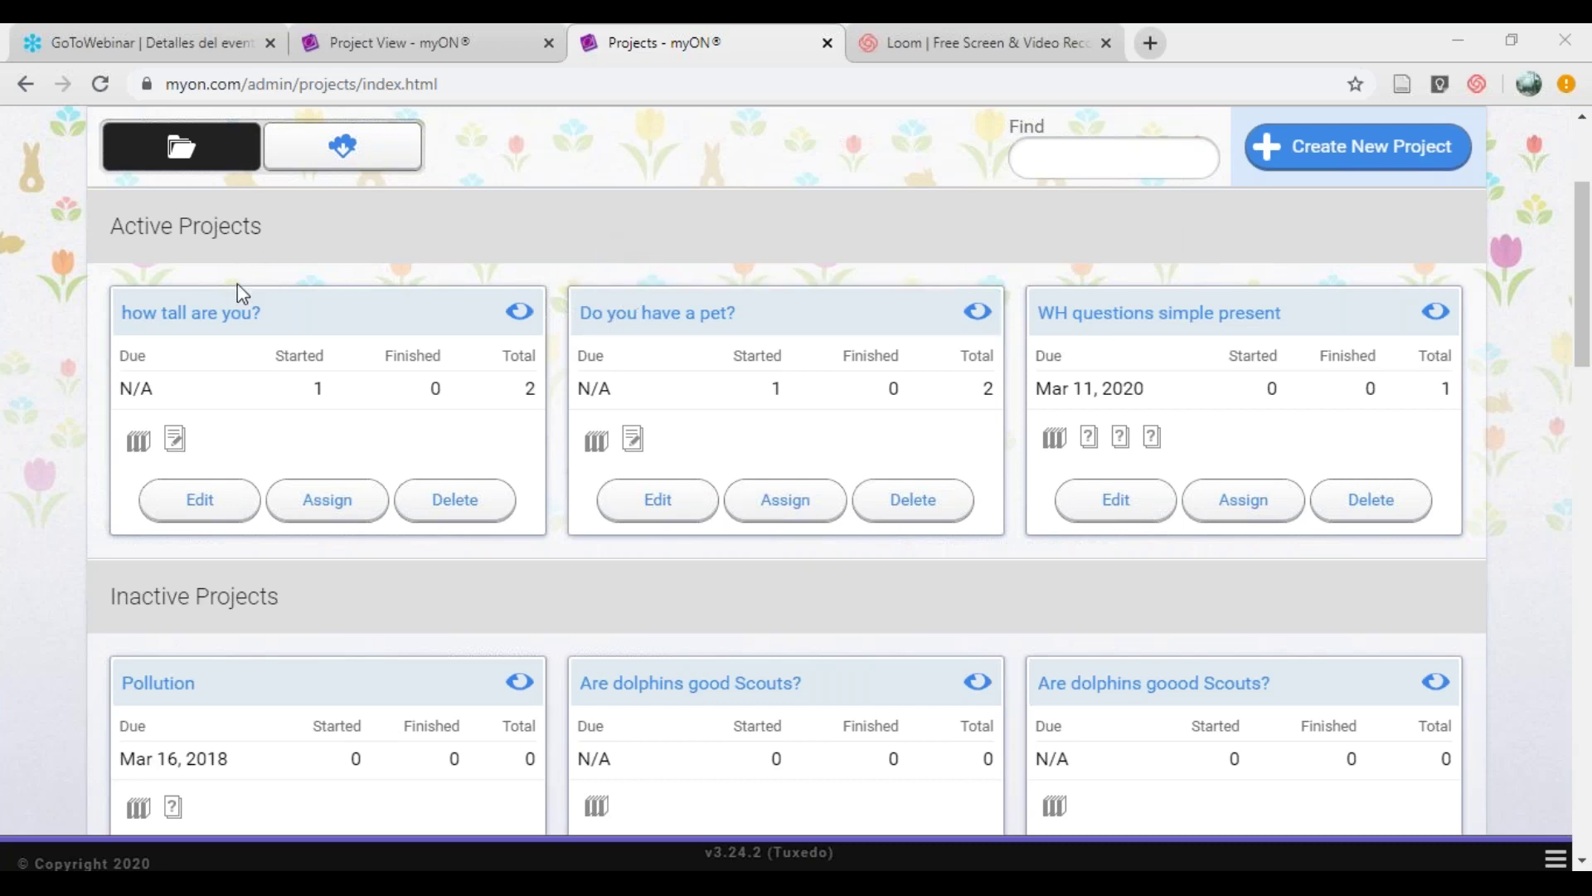
Open the 'how tall are you?' project and select the started student to view their reading progress.
left_click(230, 327)
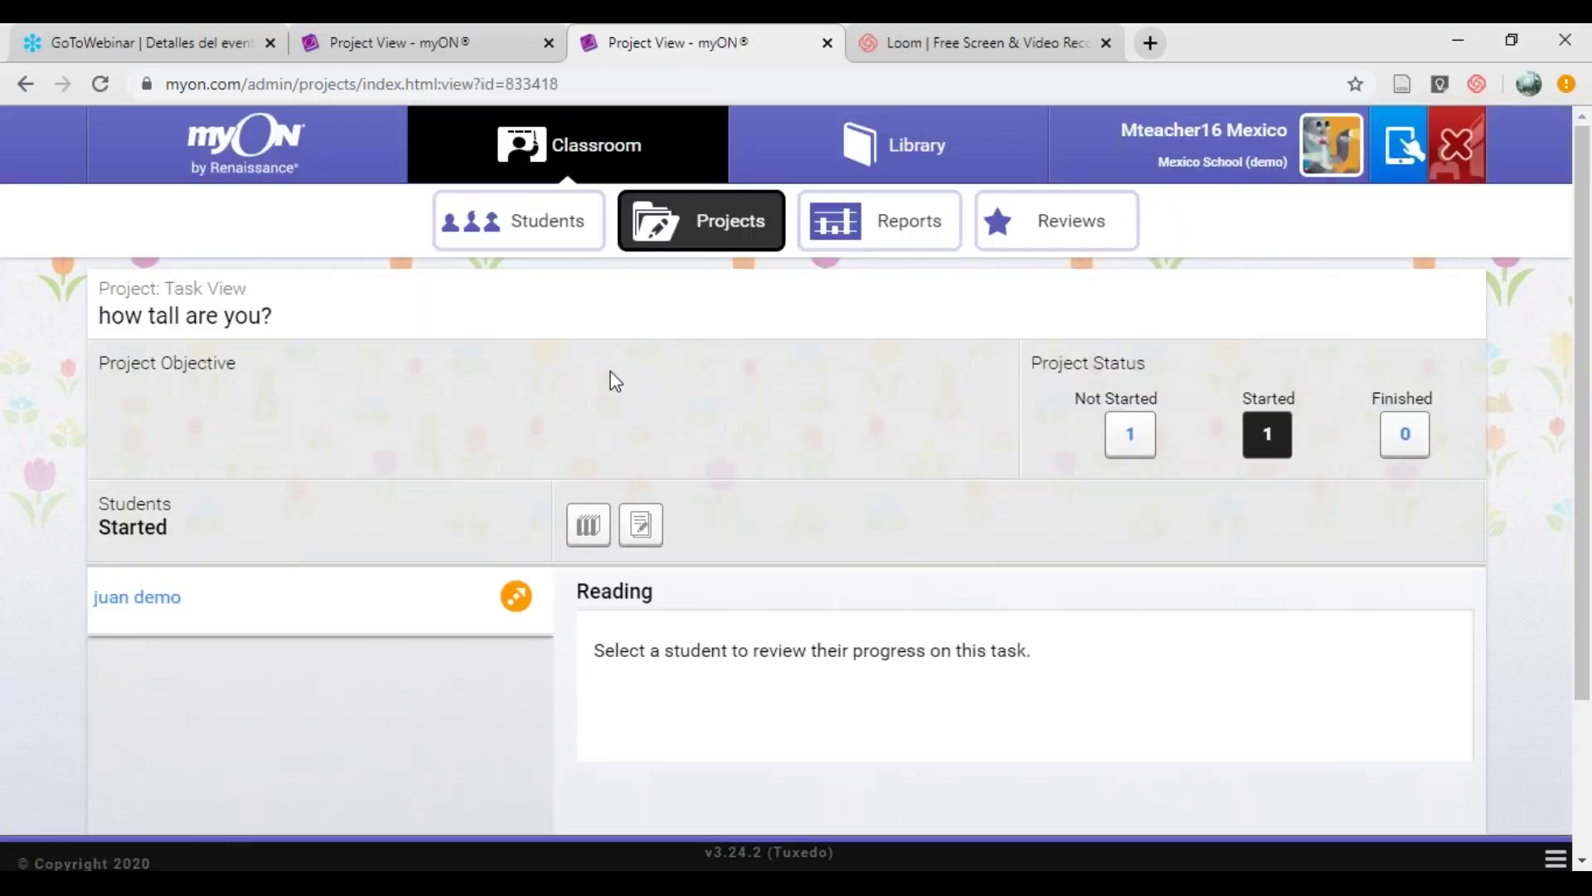
scroll(614, 380, "down", 3)
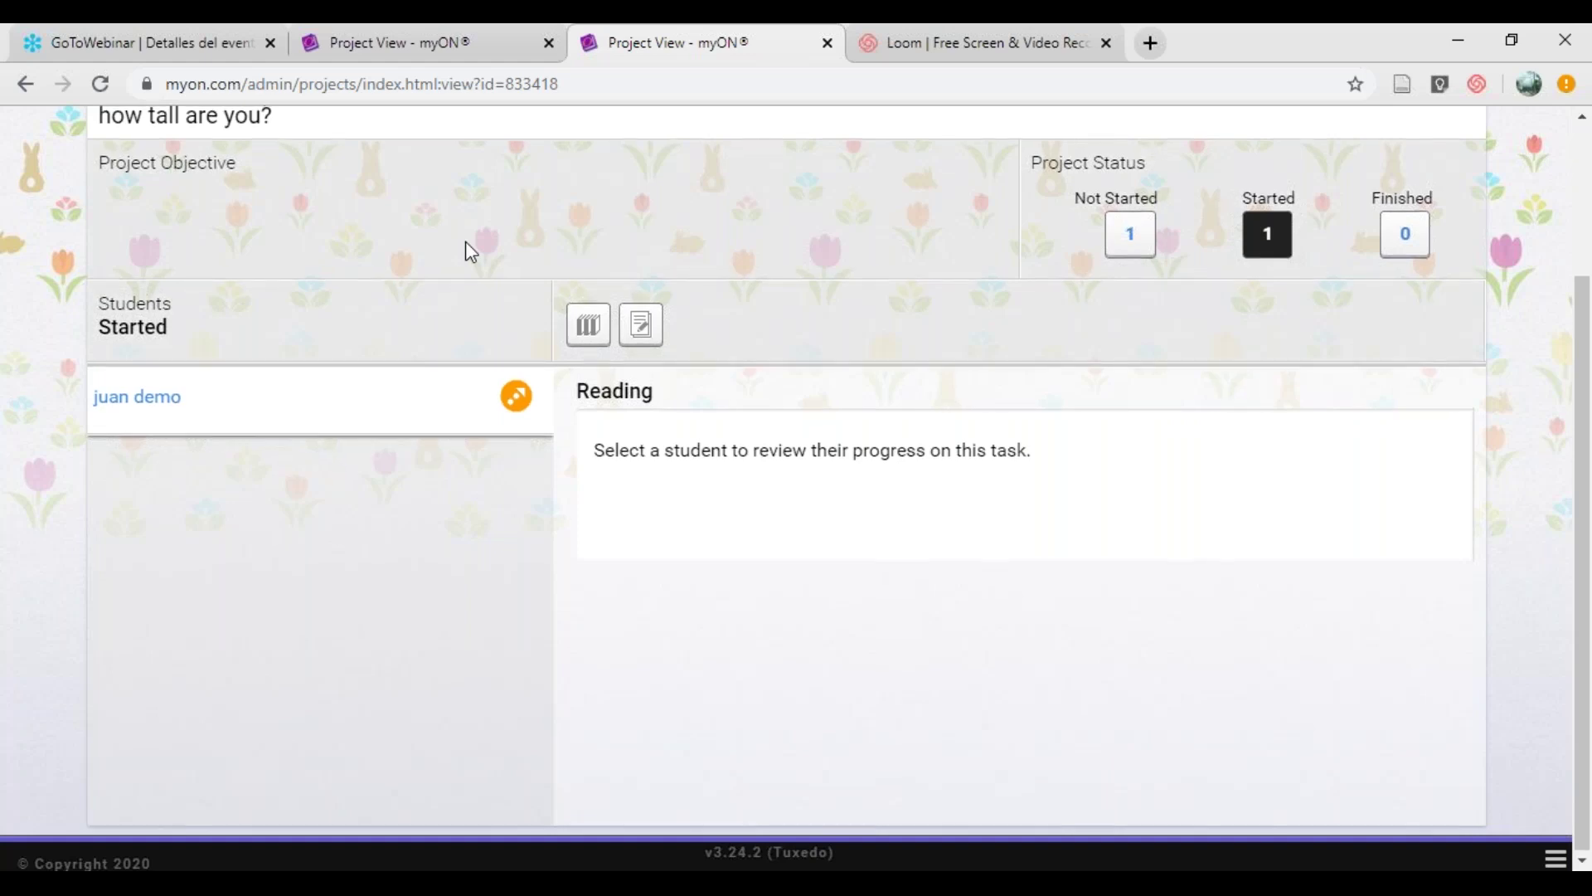
scroll(470, 251, "up", 2)
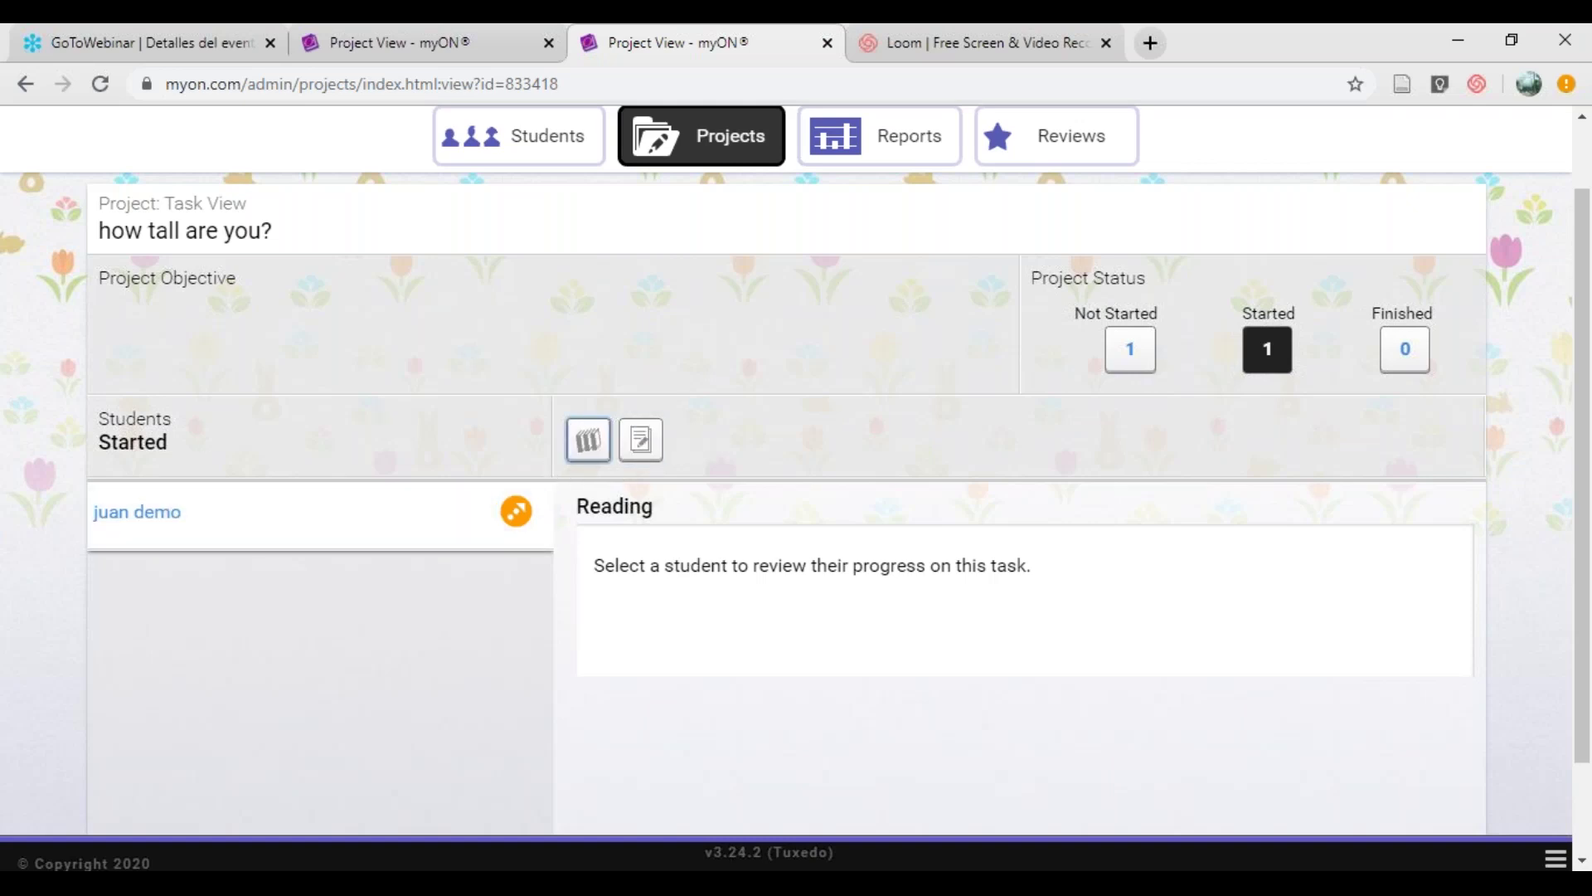
left_click(595, 459)
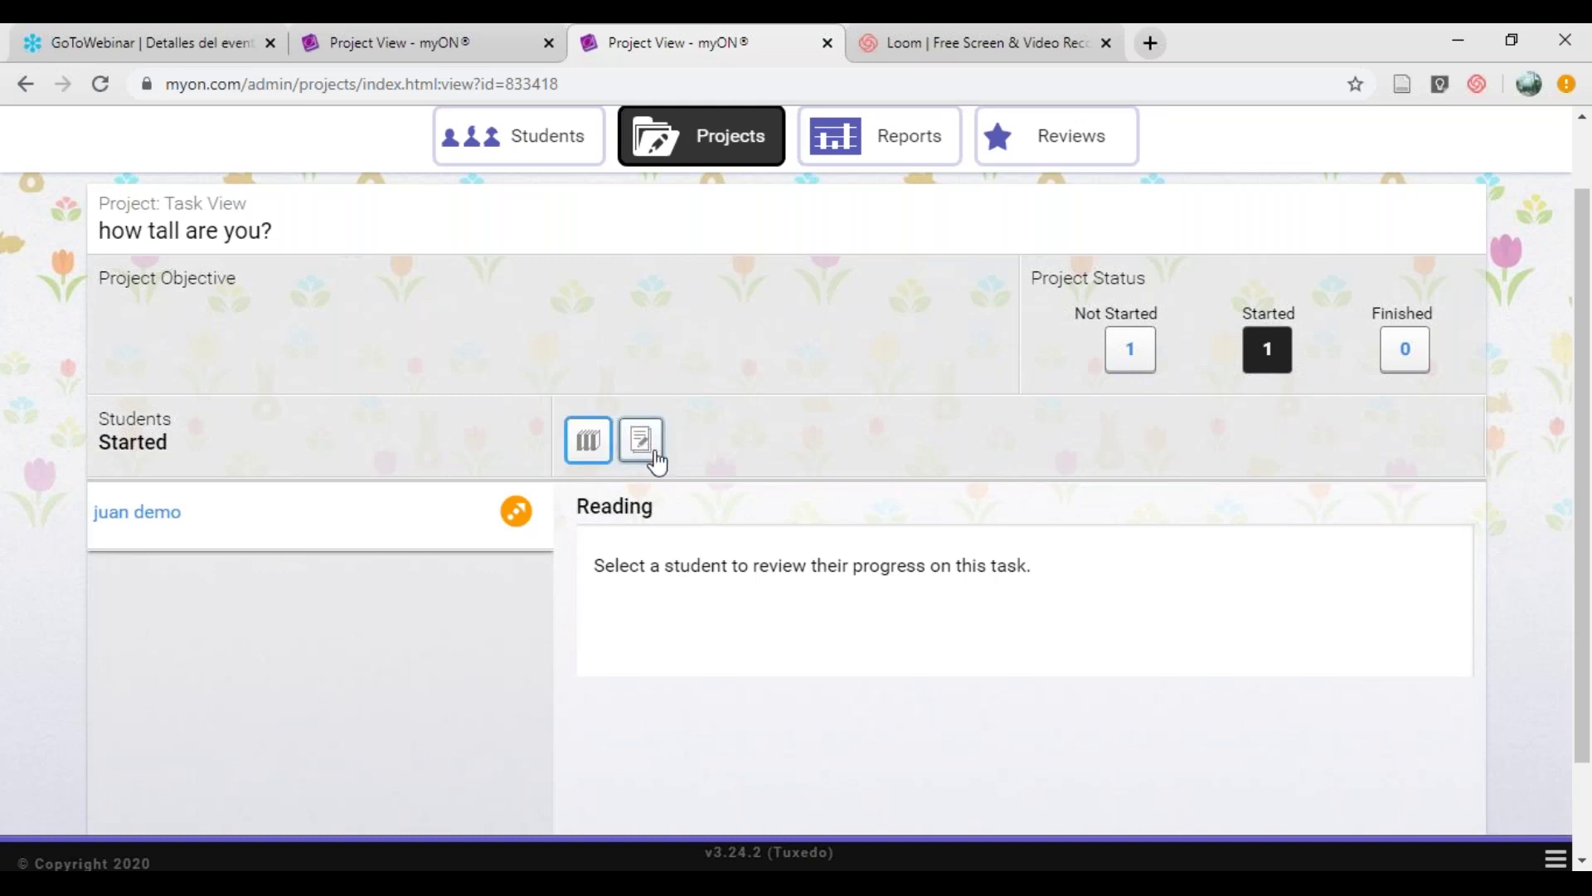
left_click(156, 520)
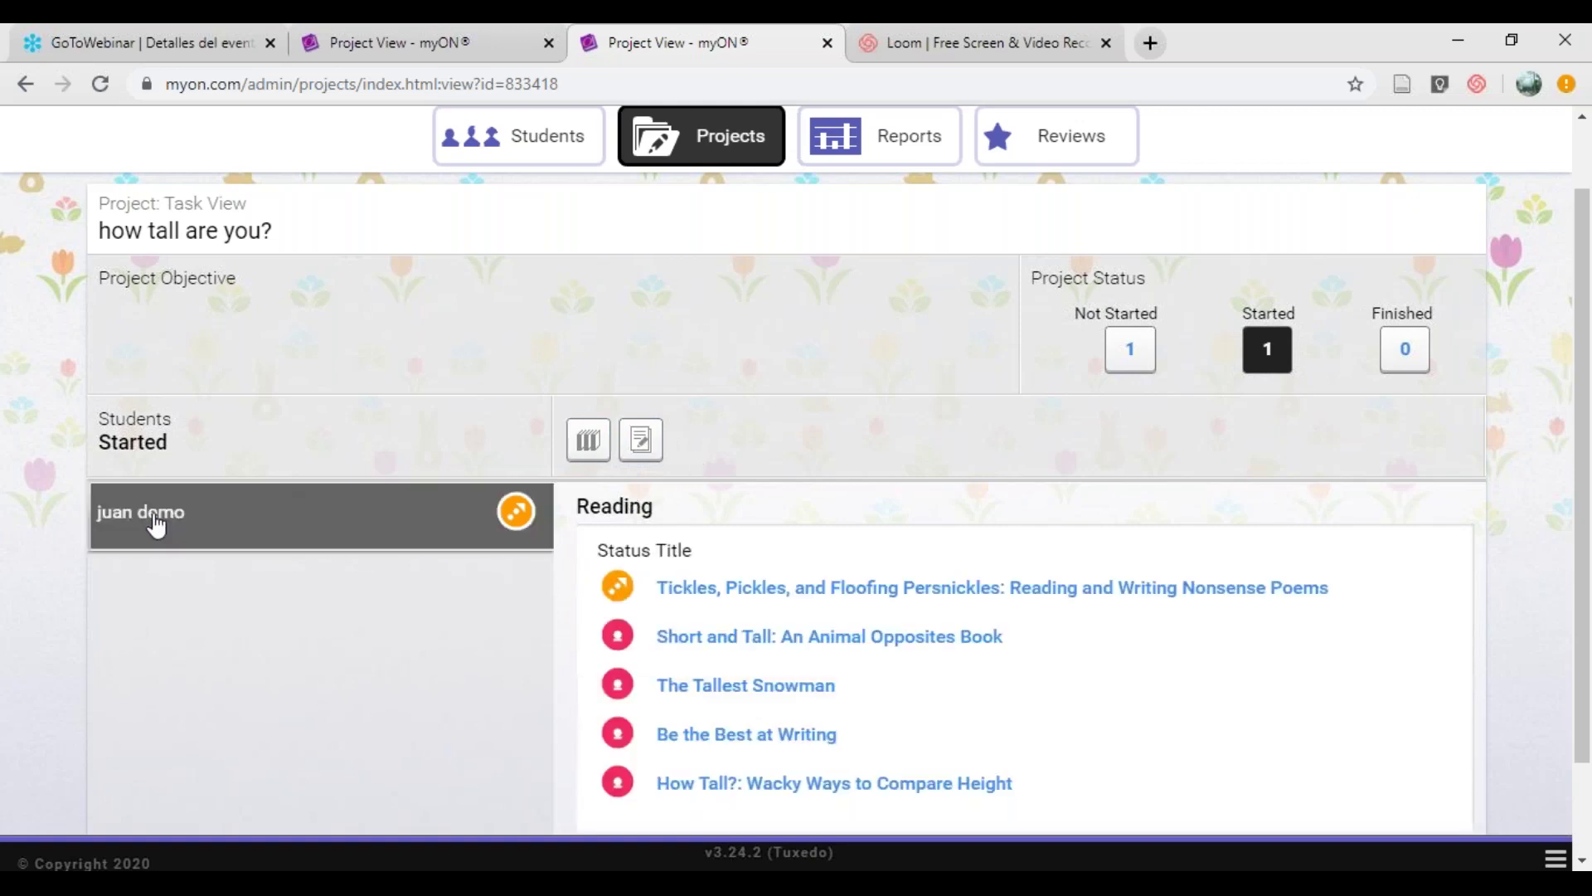
scroll(584, 329, "down", 2)
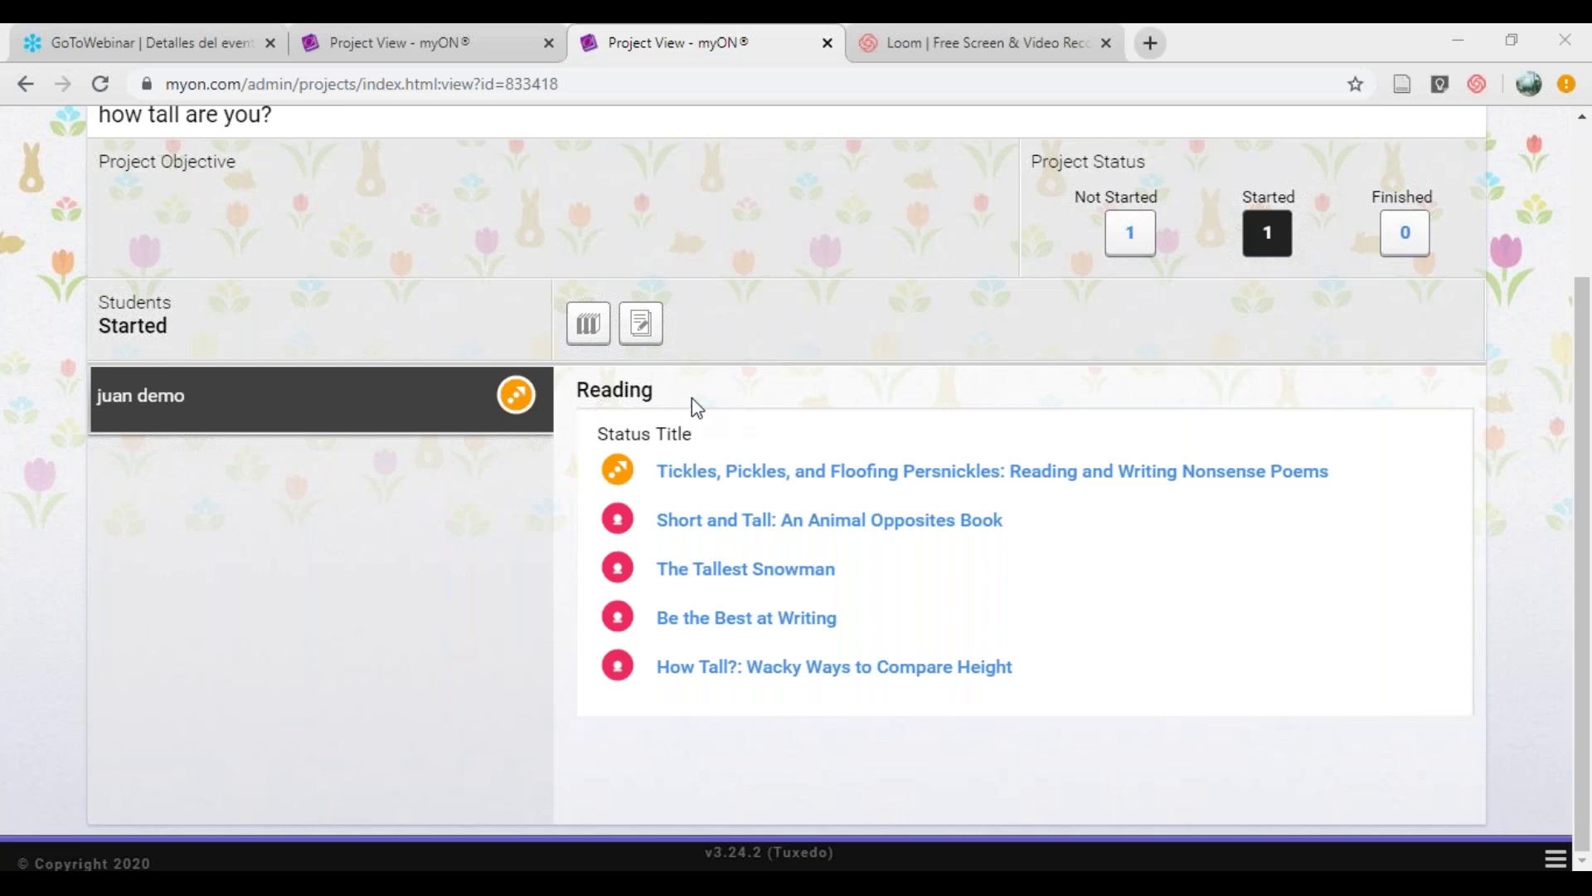
Switch to the project's writing task to view the student's 'No numbers' response.
left_click(643, 337)
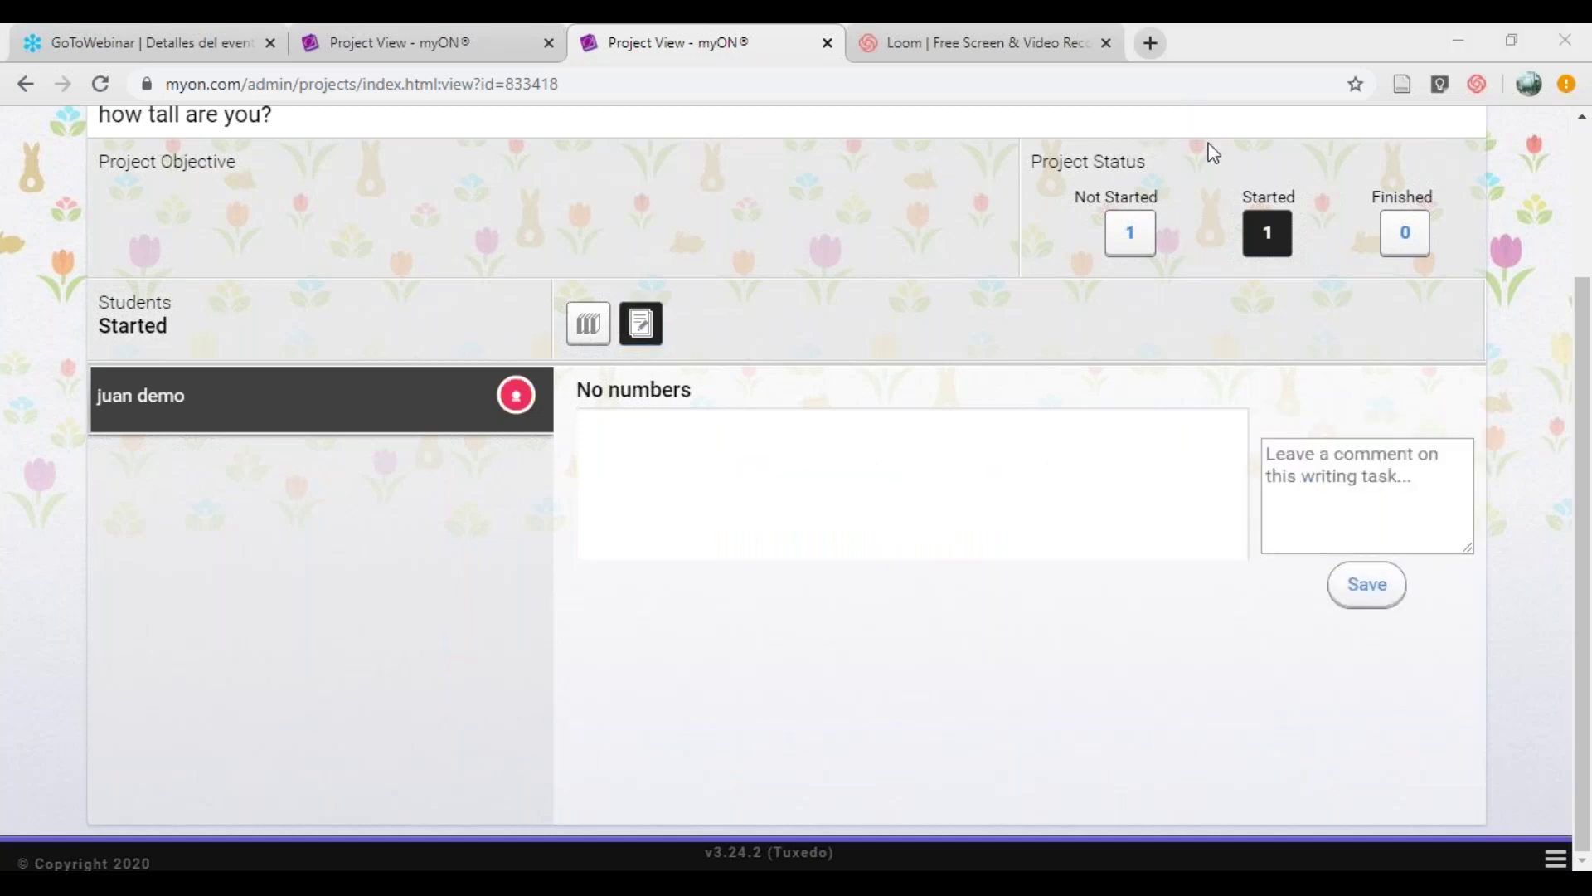
scroll(739, 333, "up", 3)
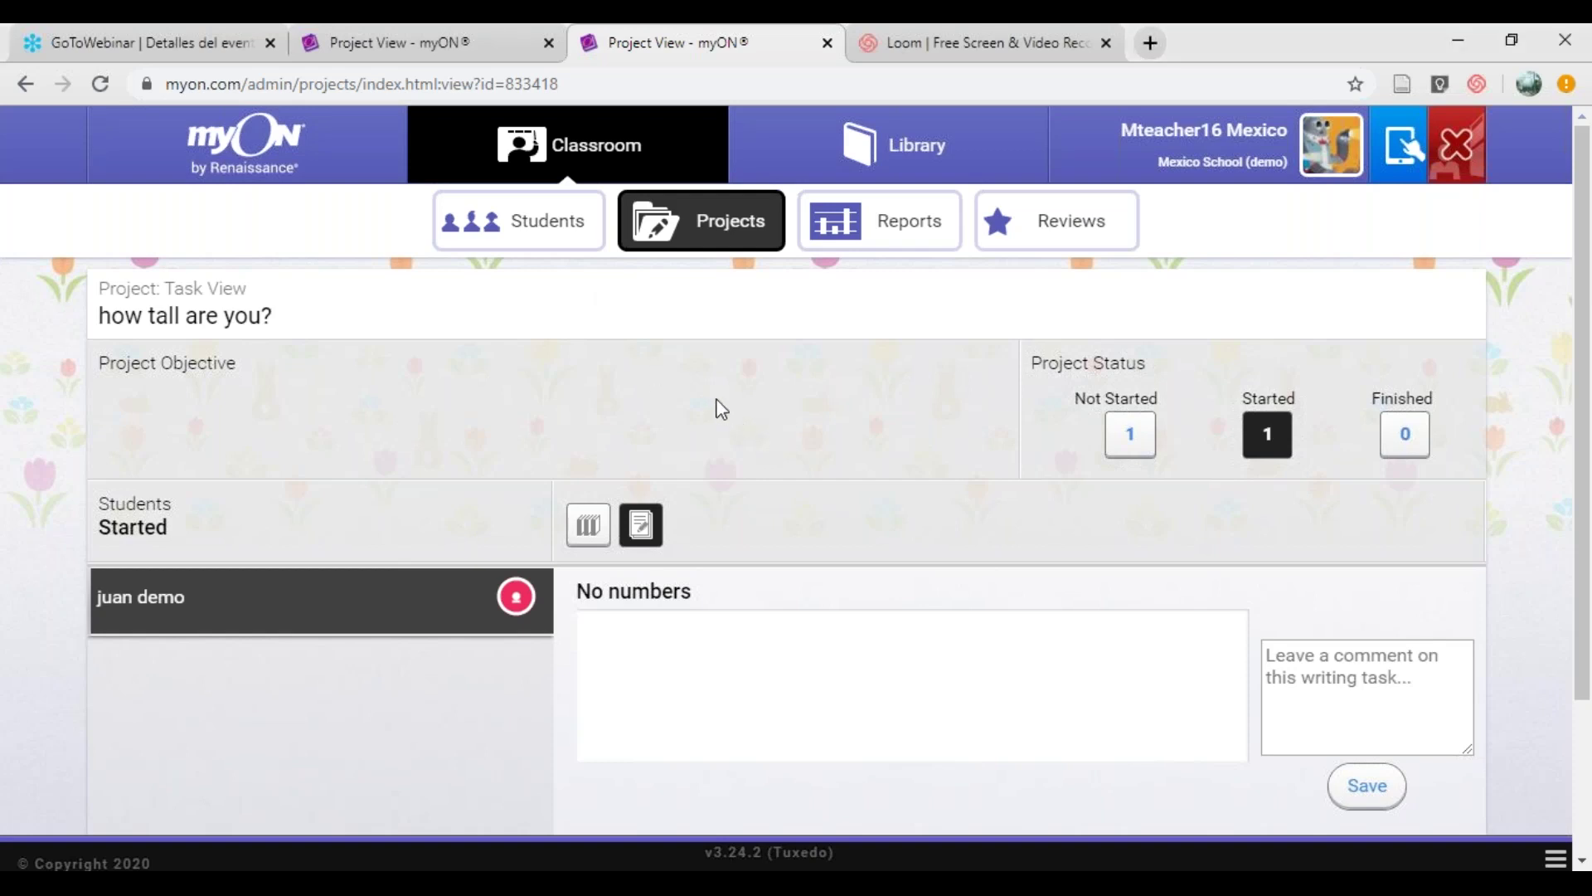
scroll(655, 363, "down", 2)
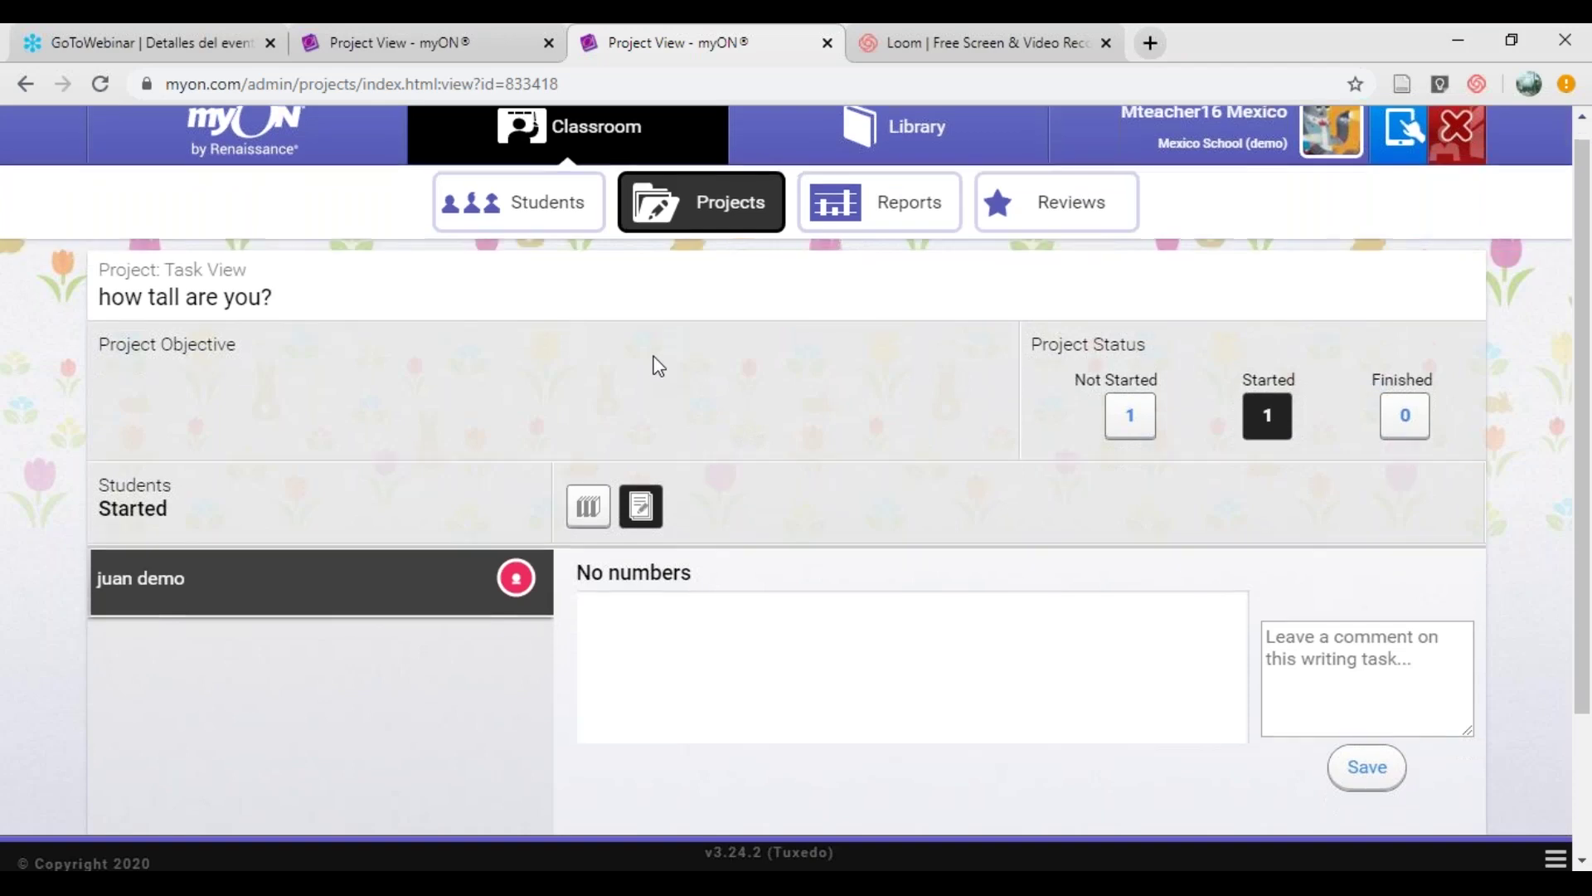
scroll(652, 363, "up", 1)
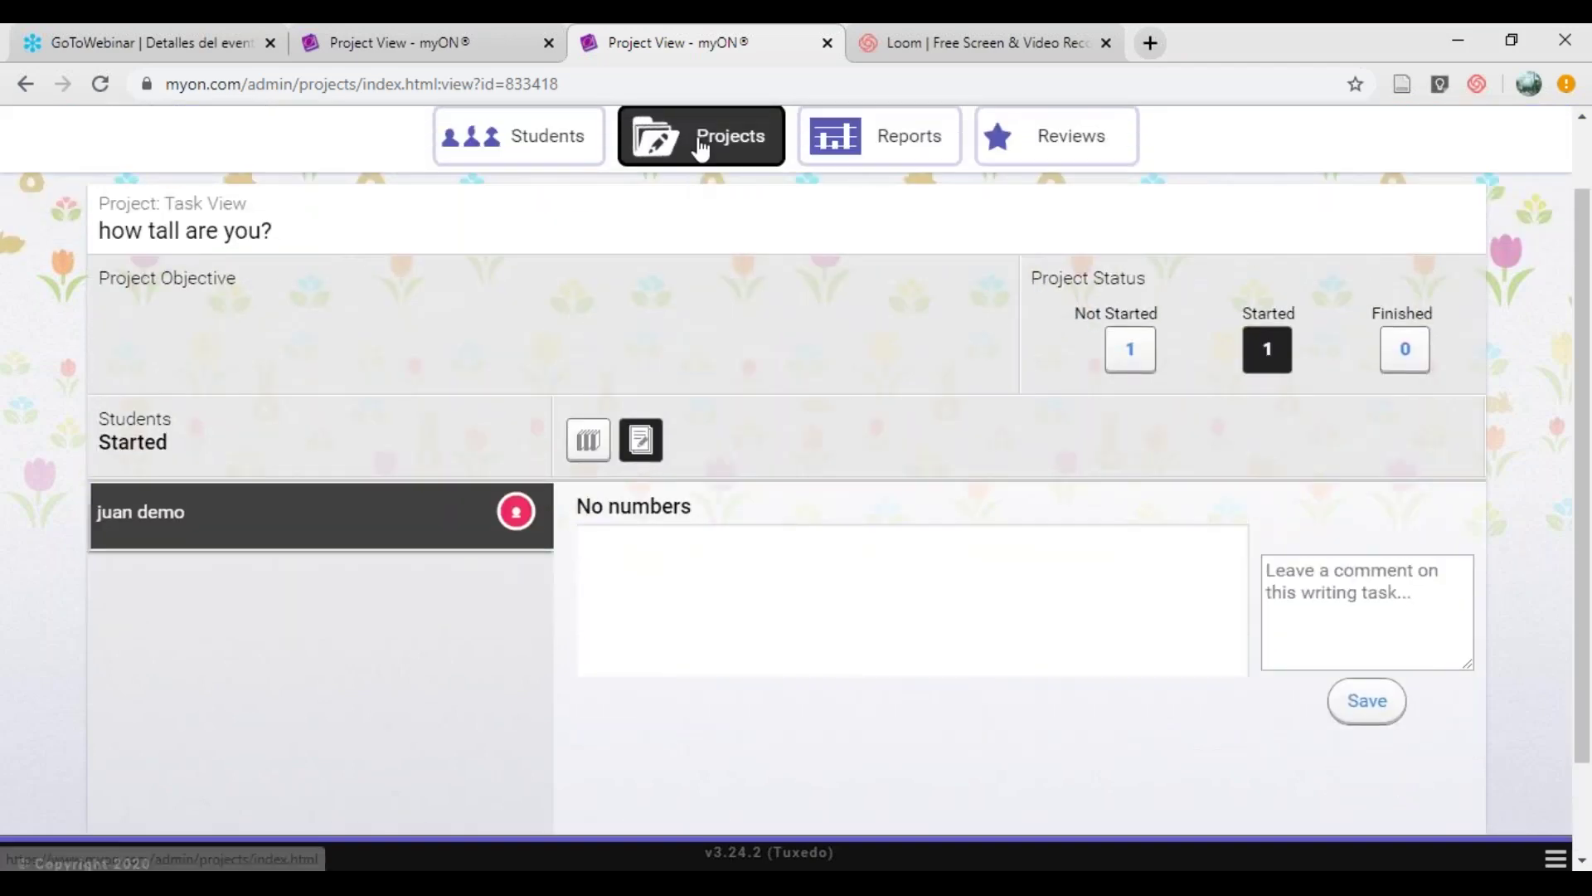
Return to Projects and open the 'Do you have a pet?' project.
left_click(701, 148)
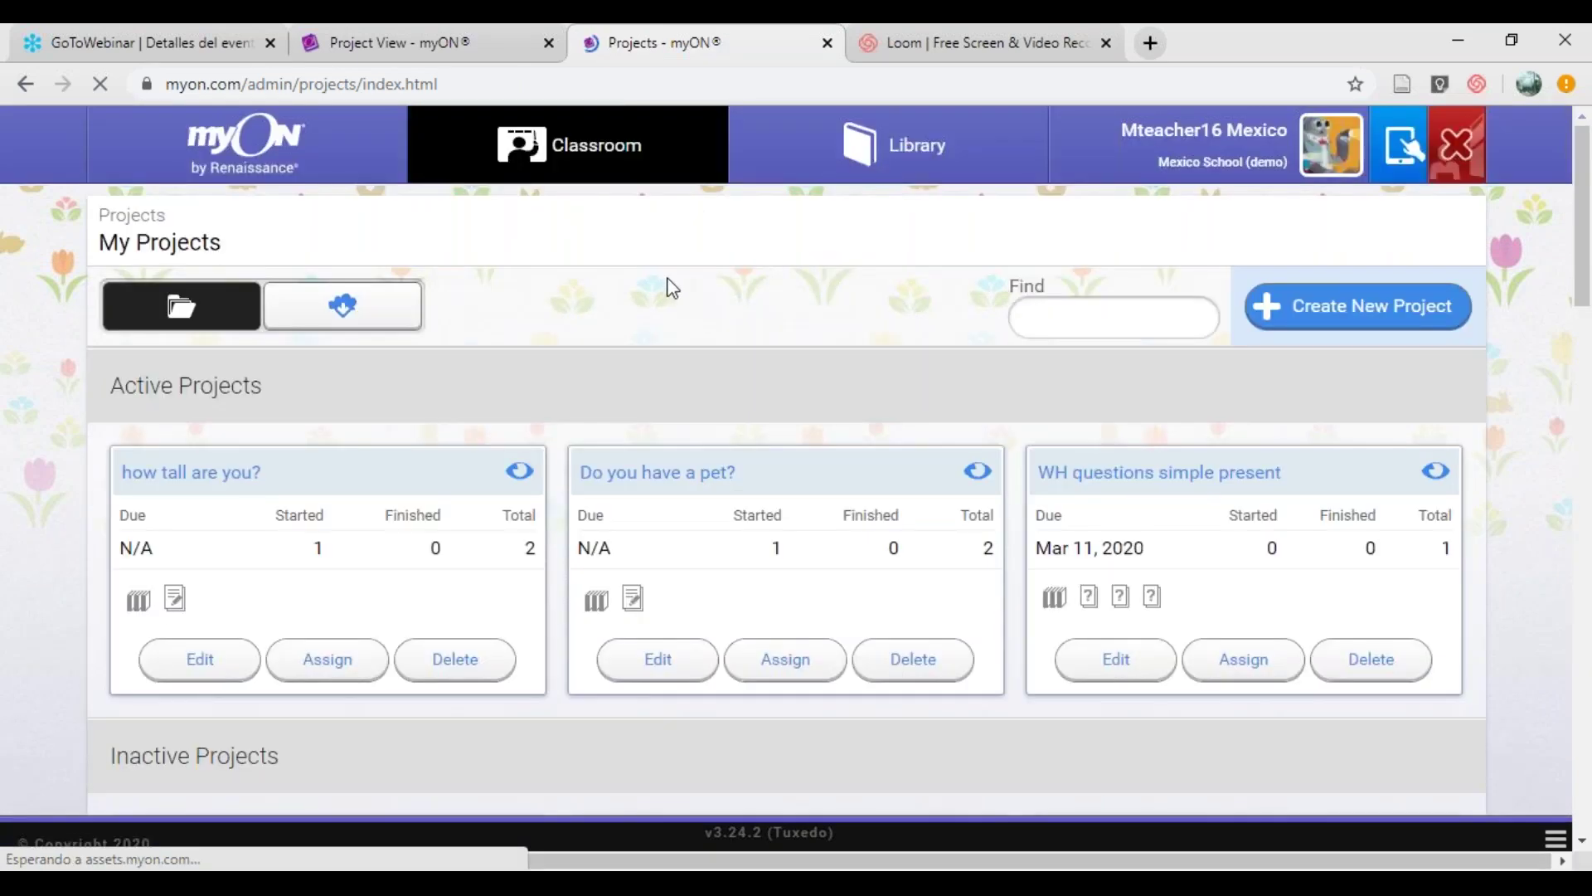
scroll(651, 285, "down", 3)
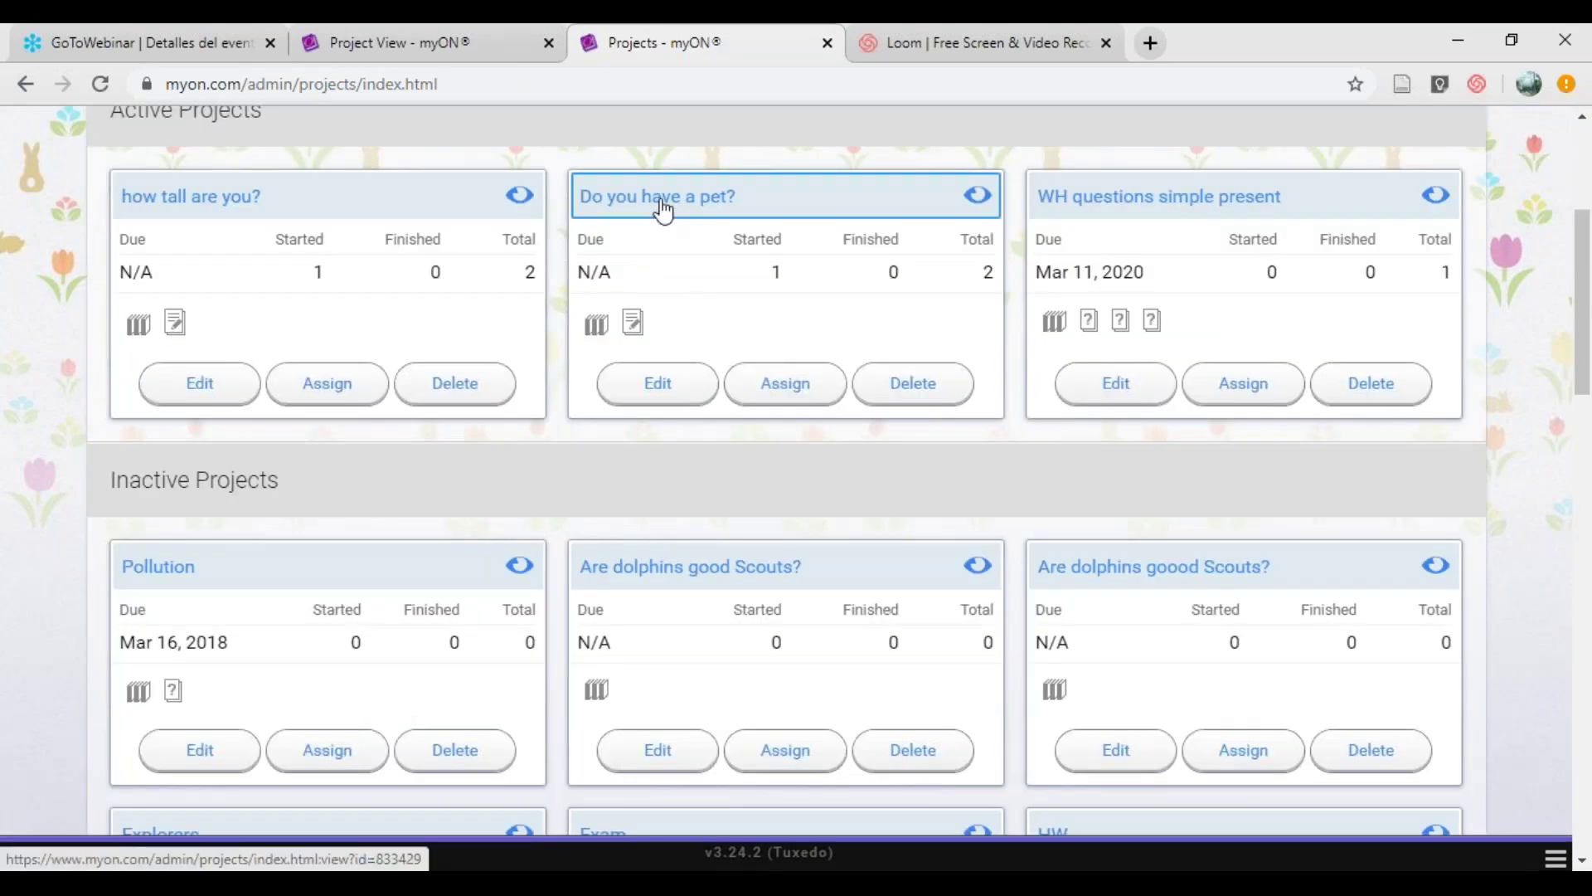
left_click(663, 212)
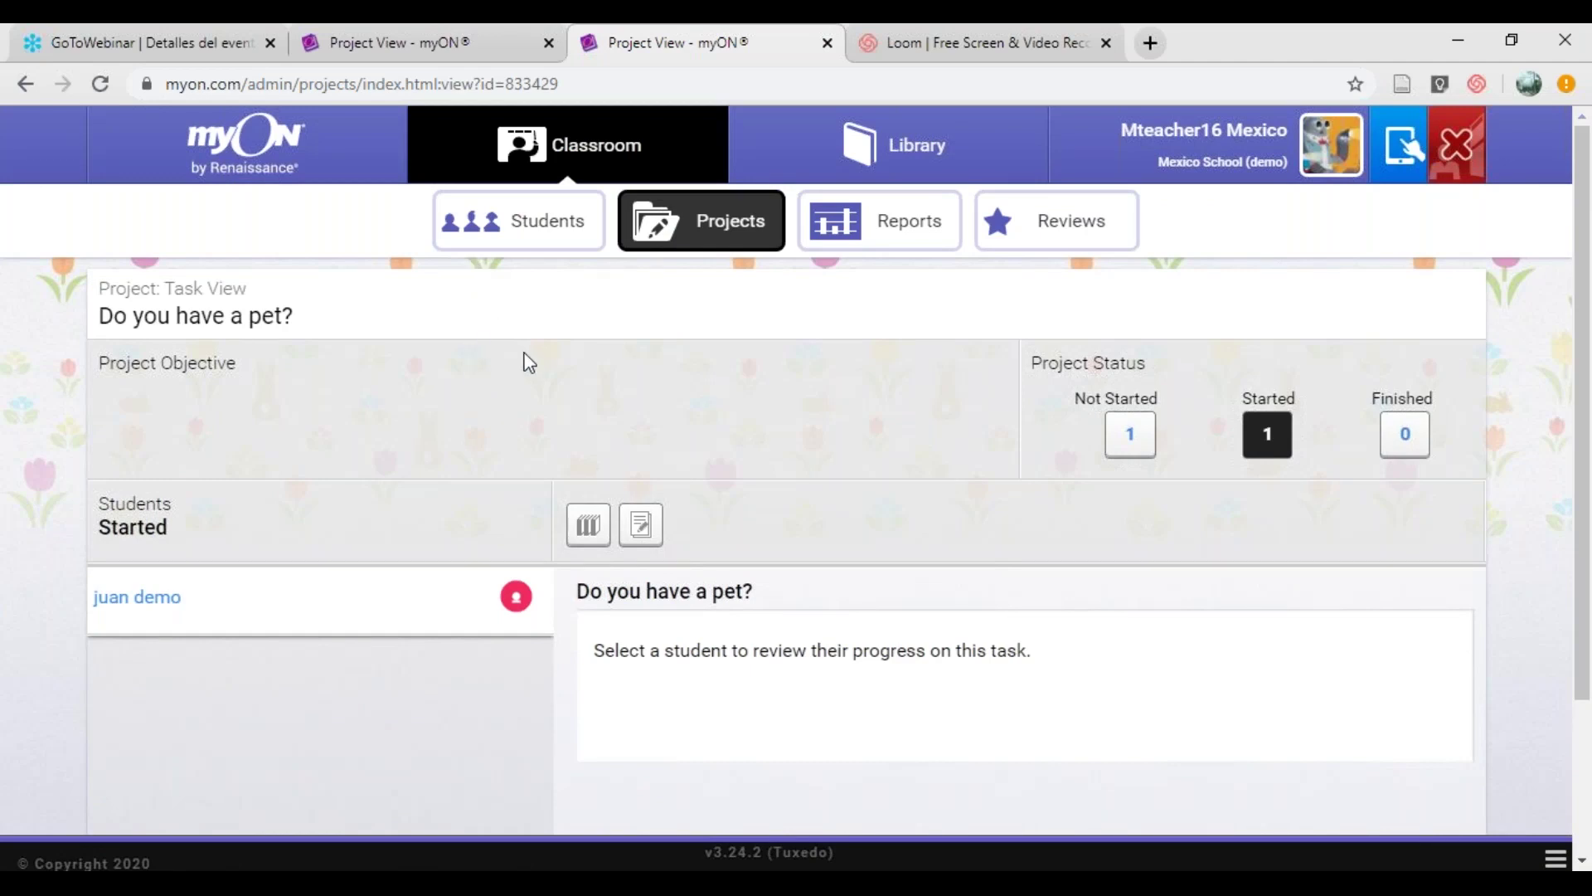
scroll(529, 363, "down", 1)
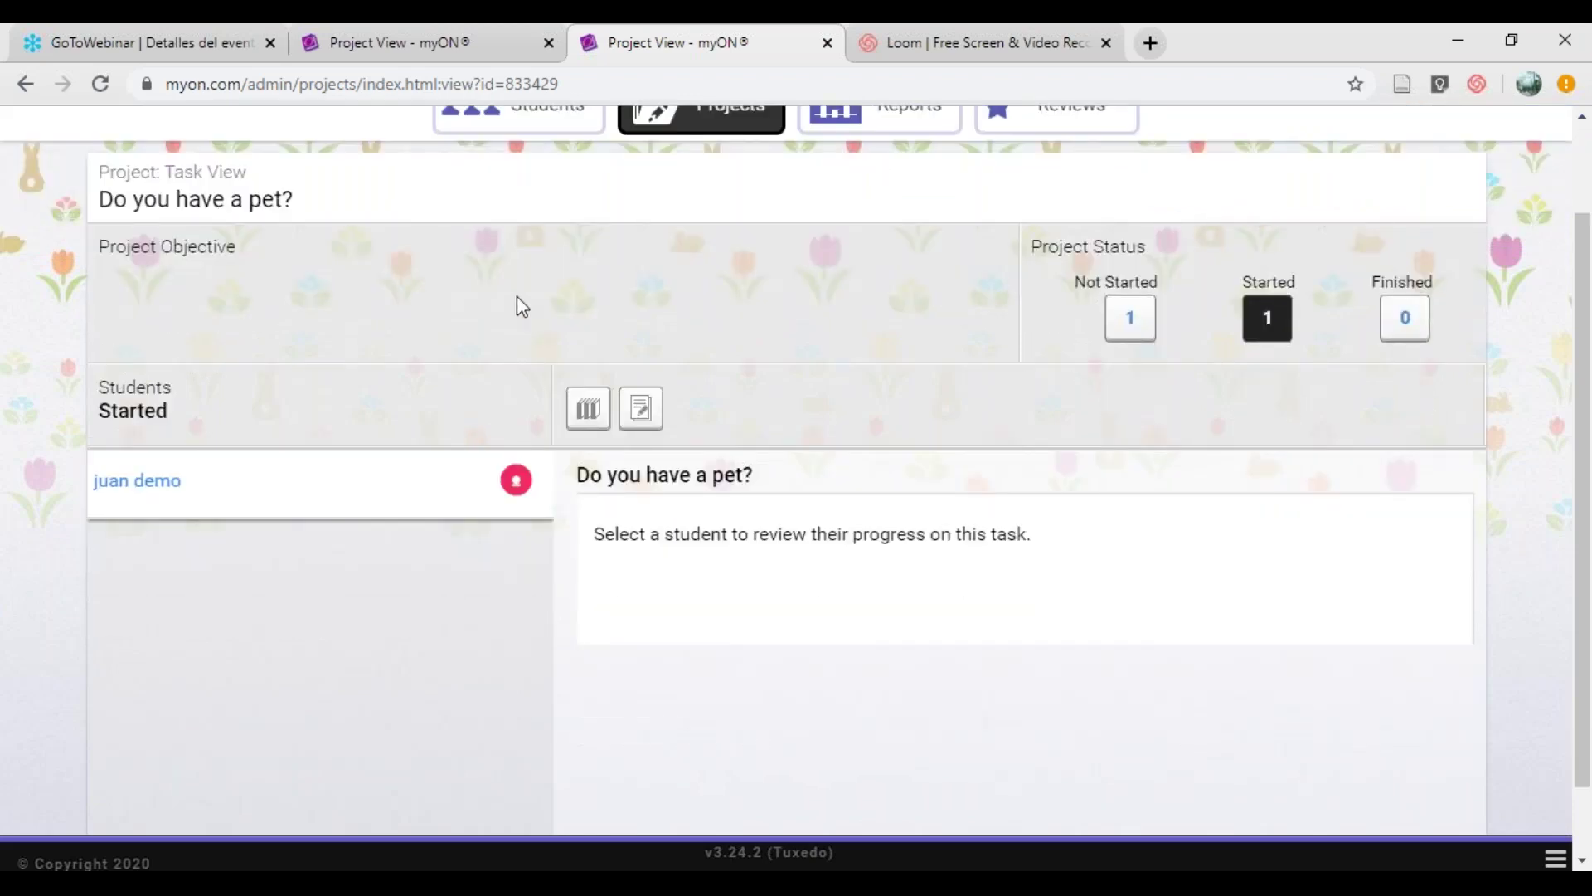
Switch to the 'If only....' writing task and select the started student's answer.
left_click(648, 416)
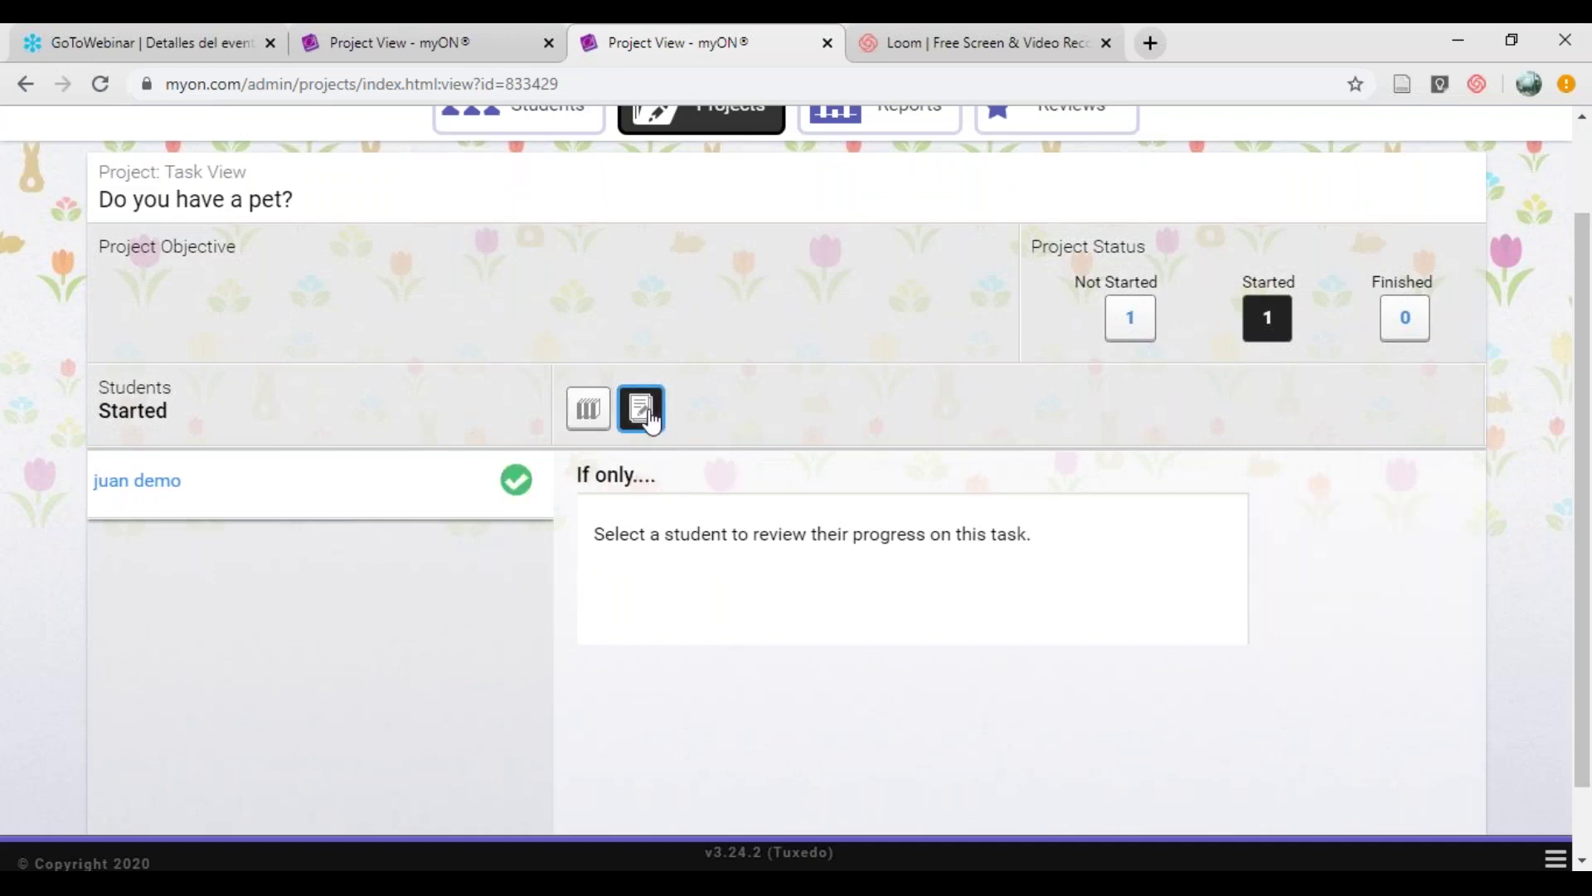
scroll(692, 324, "down", 1)
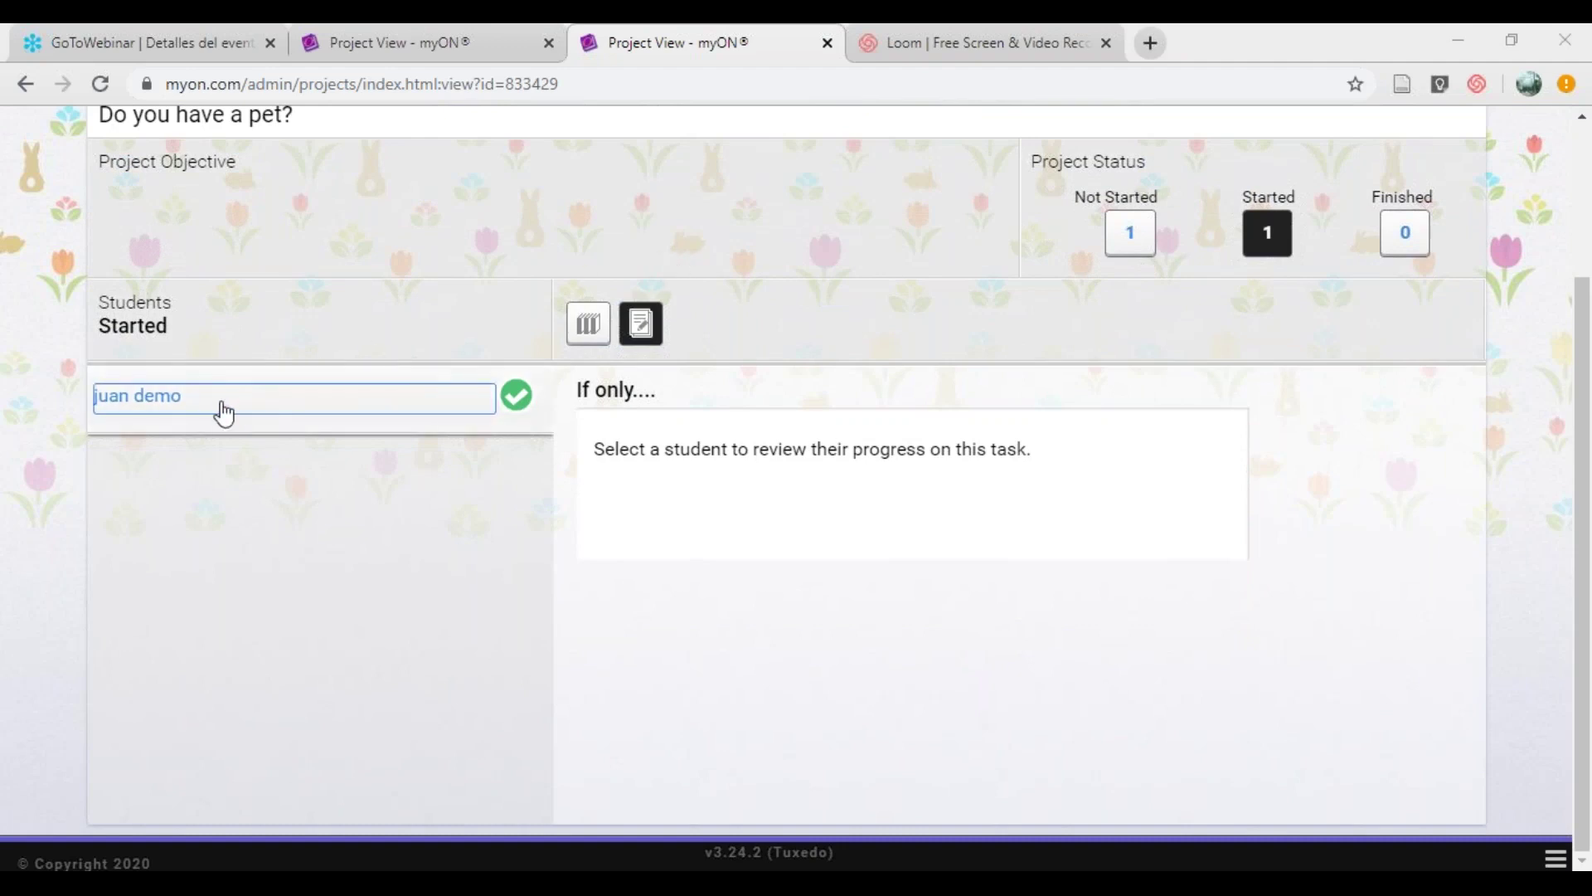
left_click(174, 402)
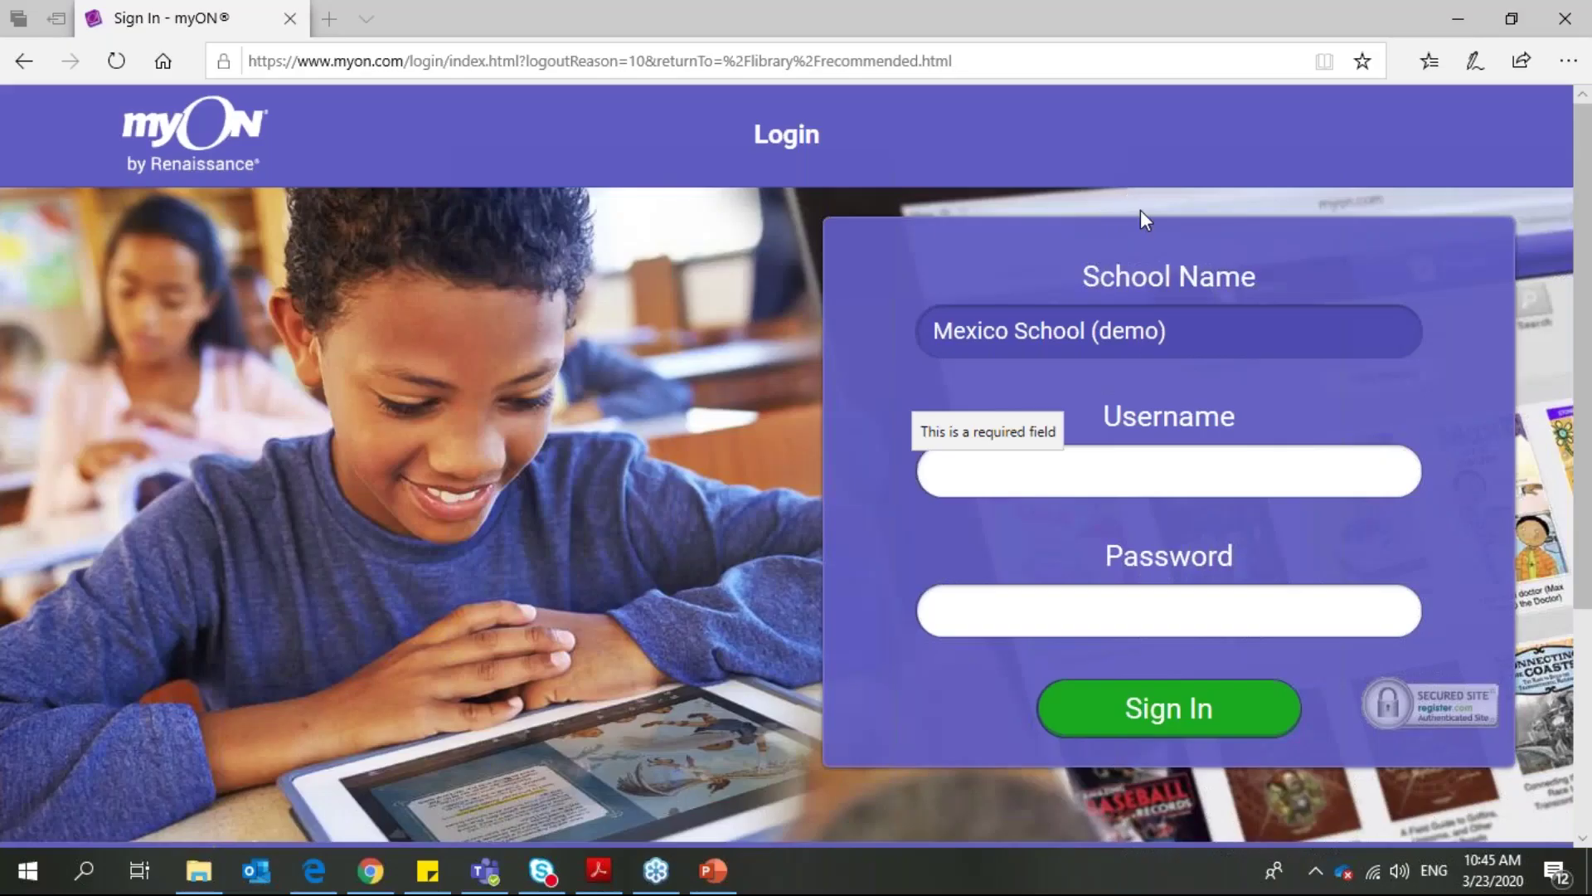
Sign in to Mexico School (demo) with the student's username and password.
left_click(955, 463)
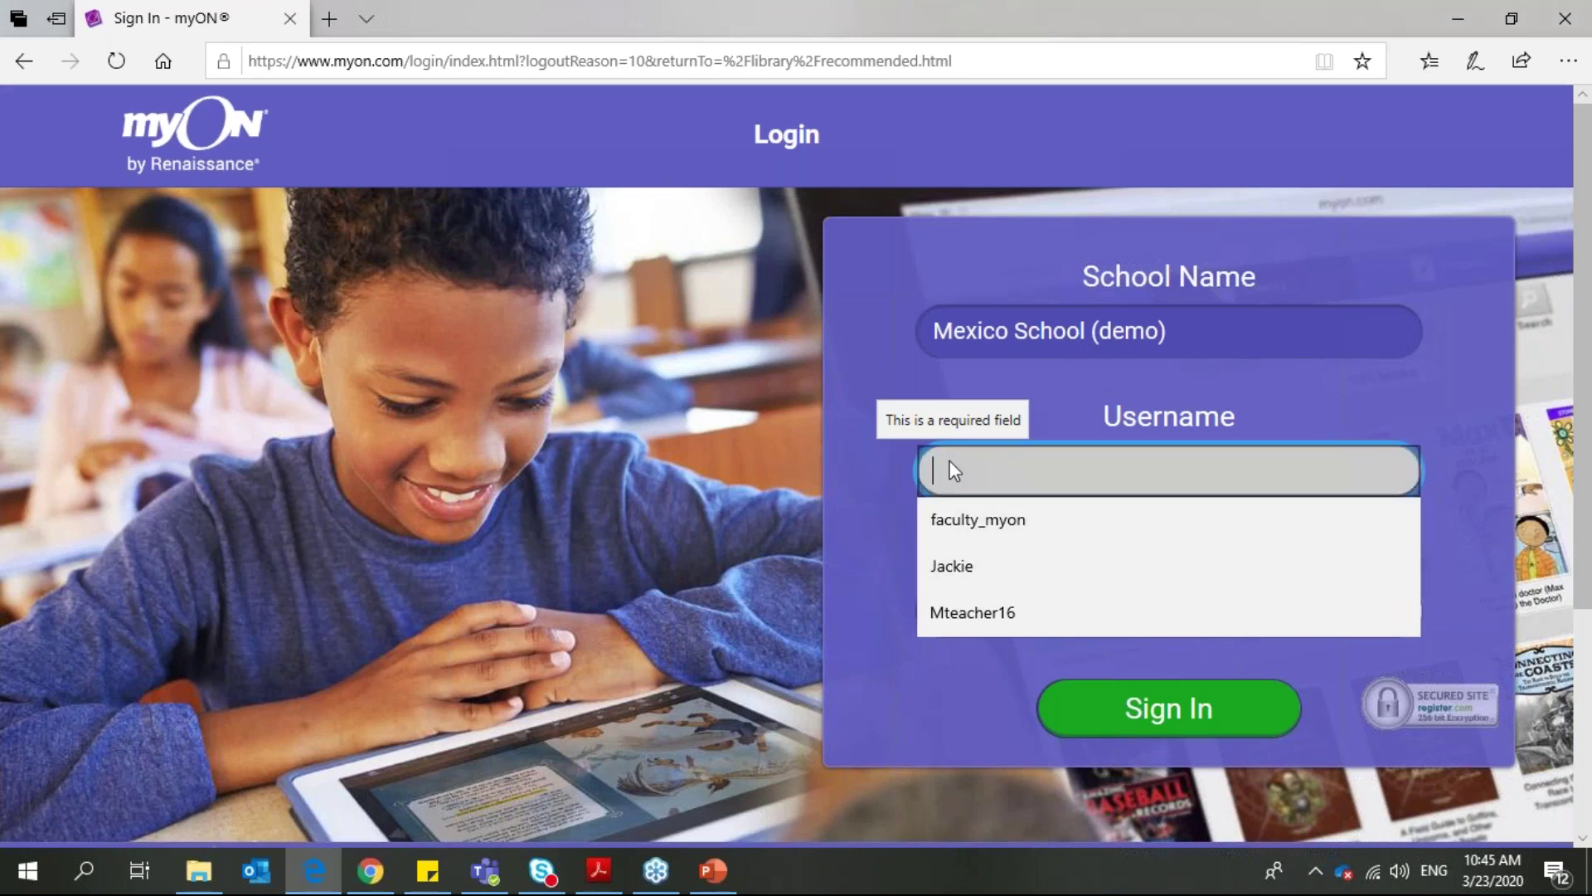
type("juan")
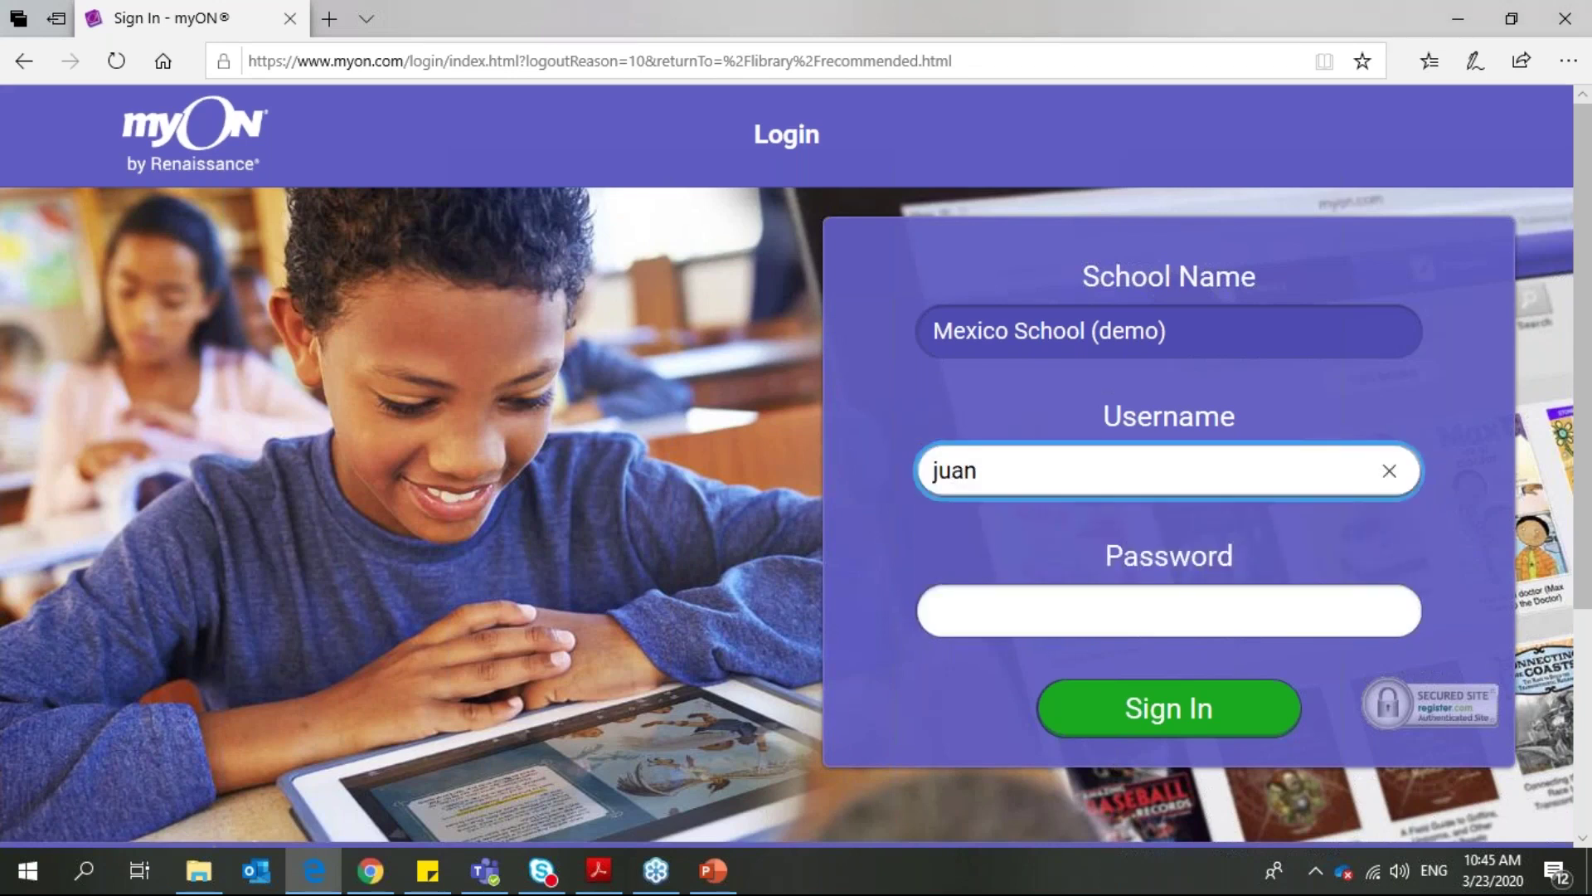
key("Tab")
type("pas")
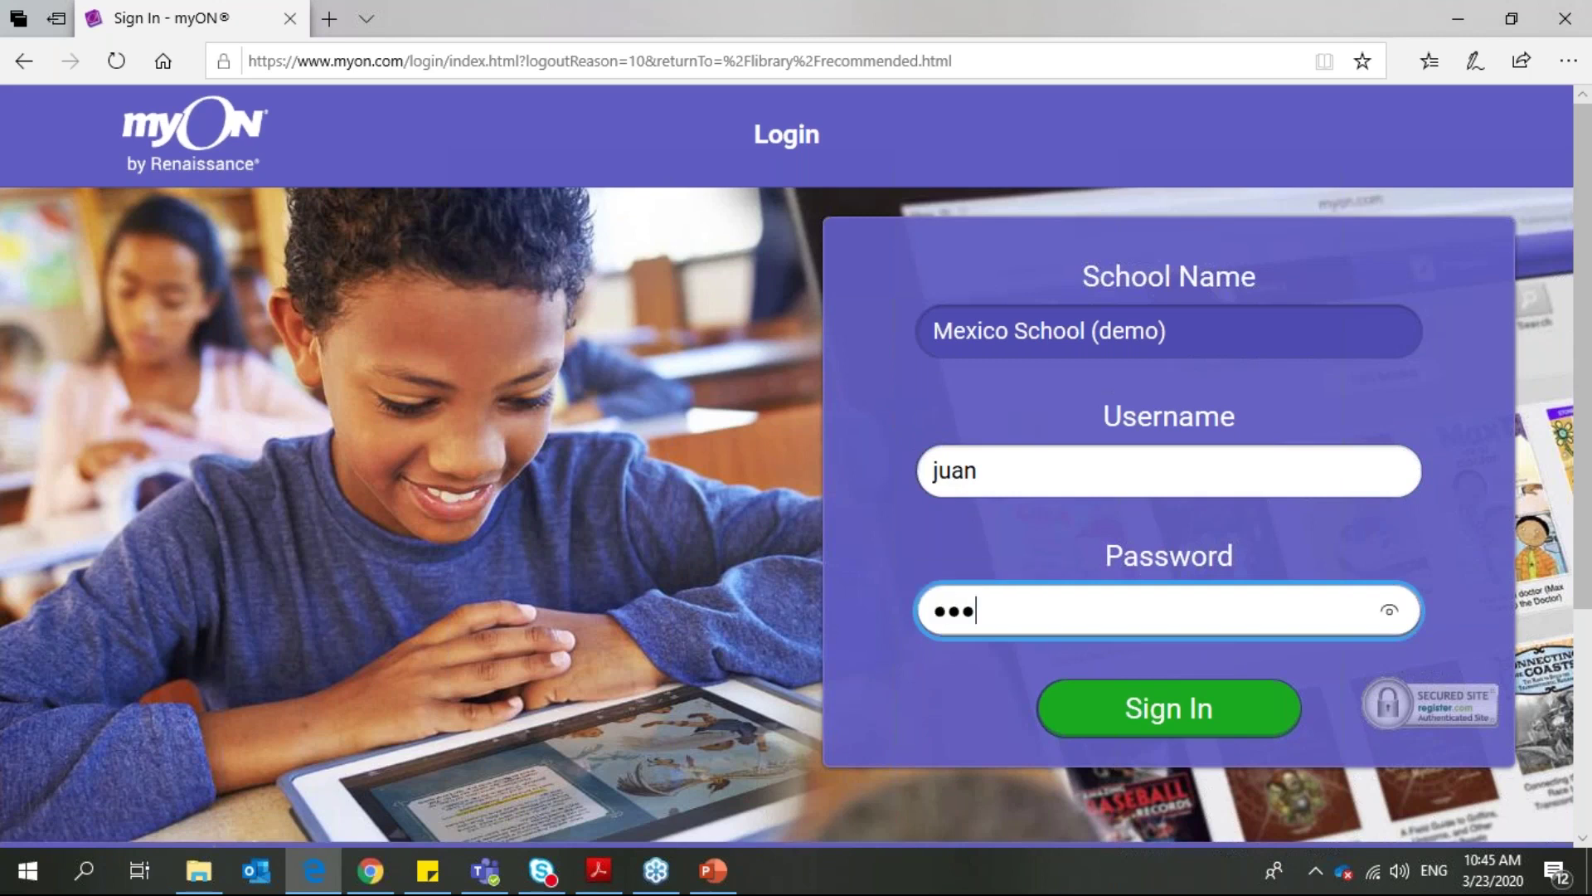
key("BackSpace")
key("BackSpace")
key("BackSpace")
key("Tab")
key("Return")
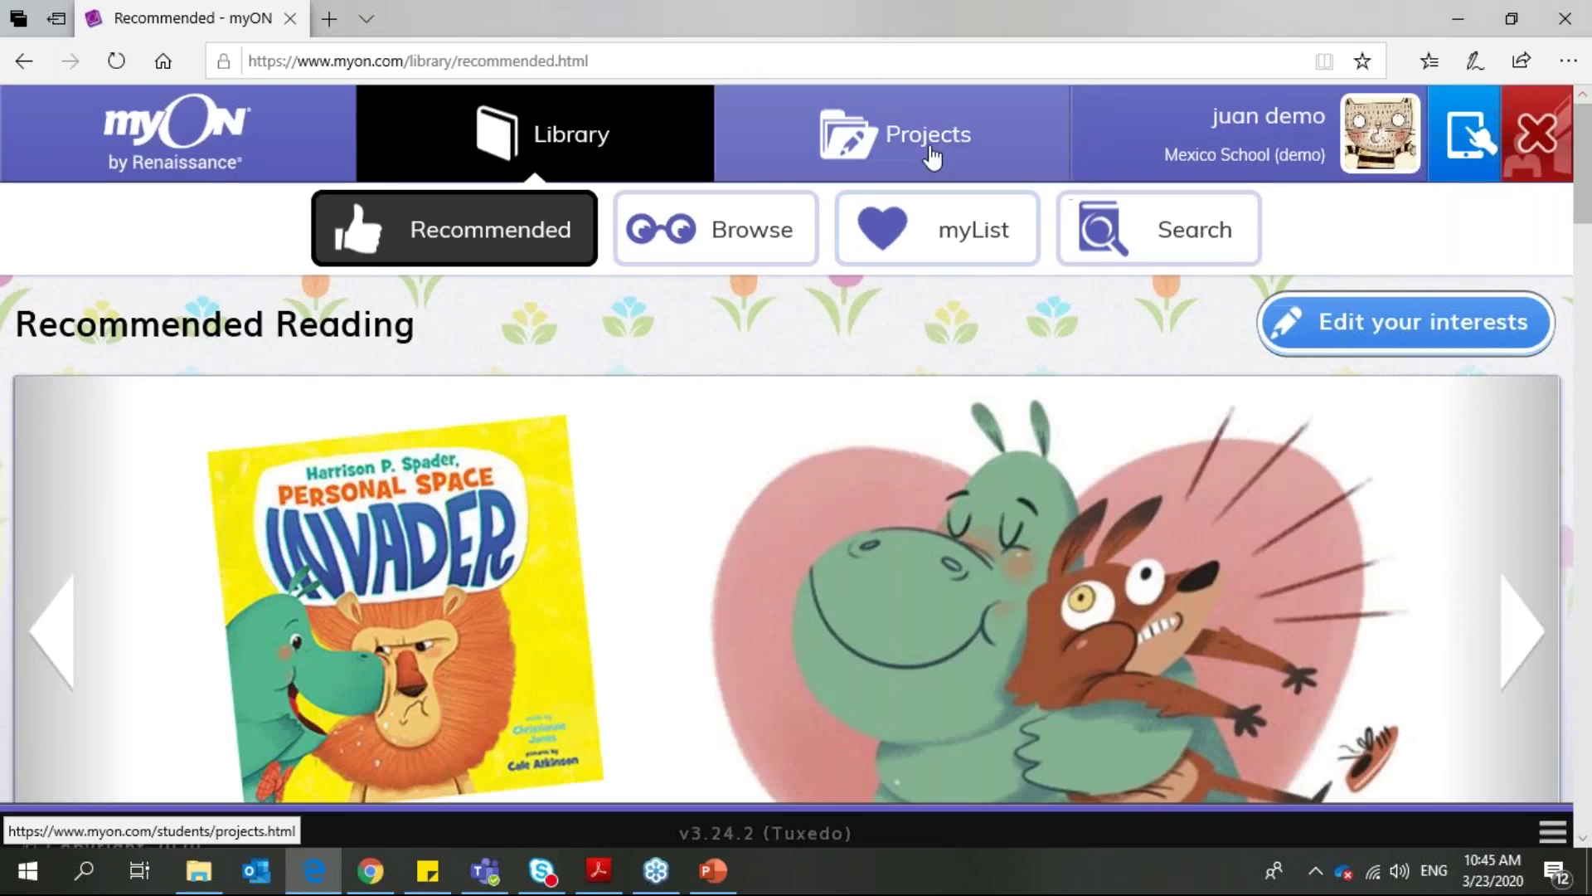
Scroll the Recommended Reading page down to the New Books row and back up.
scroll(898, 519, "down", 4)
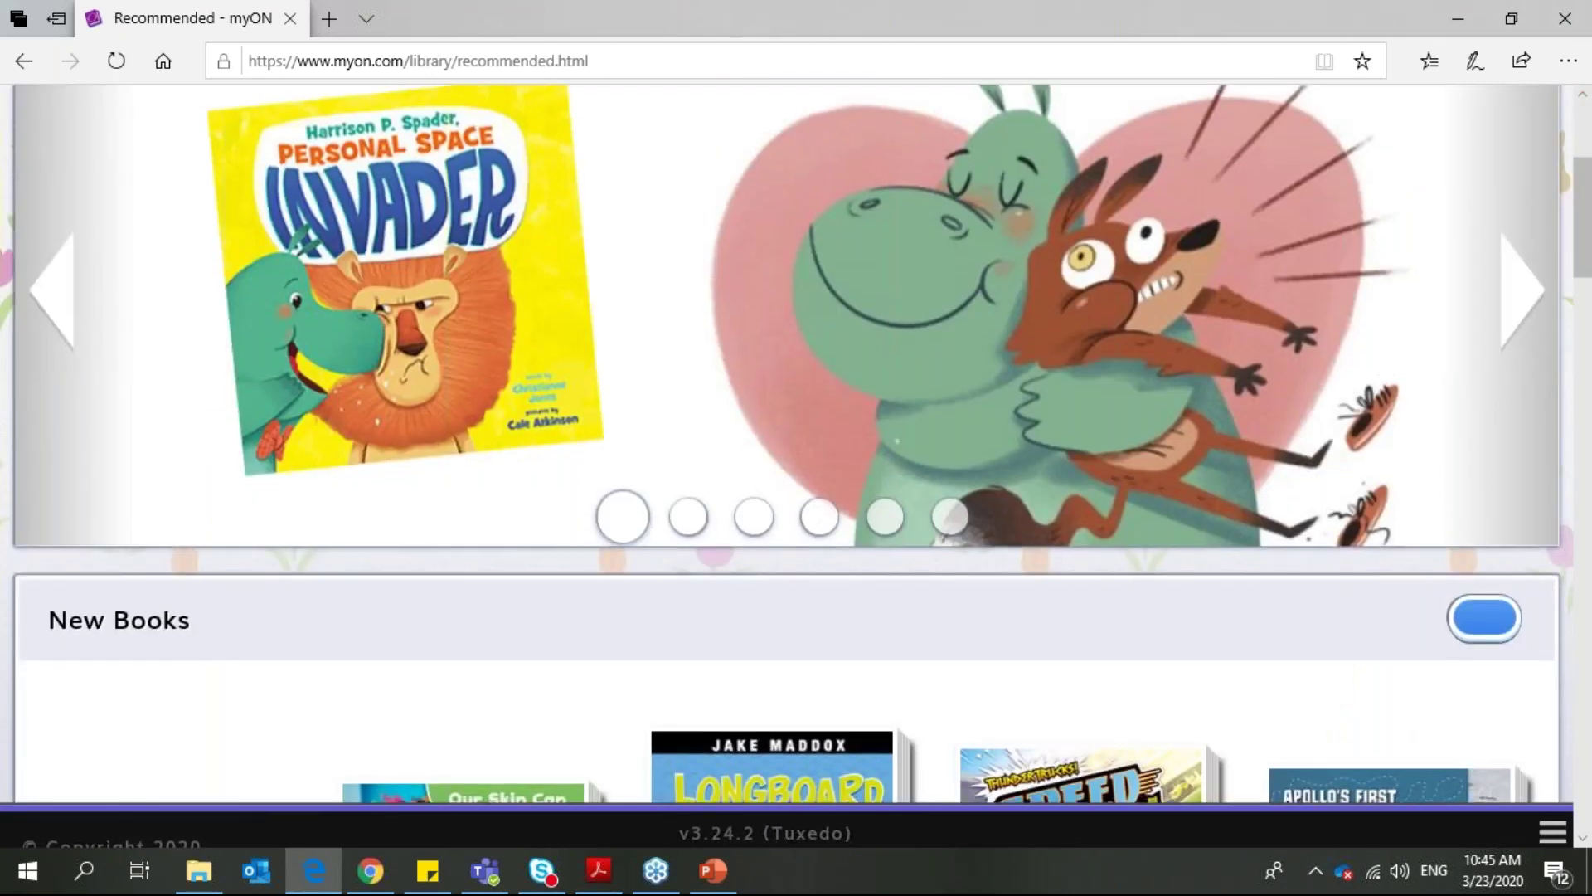
scroll(903, 456, "up", 4)
Open the student's 'Do you have a pet?' project from the Projects tab.
left_click(912, 132)
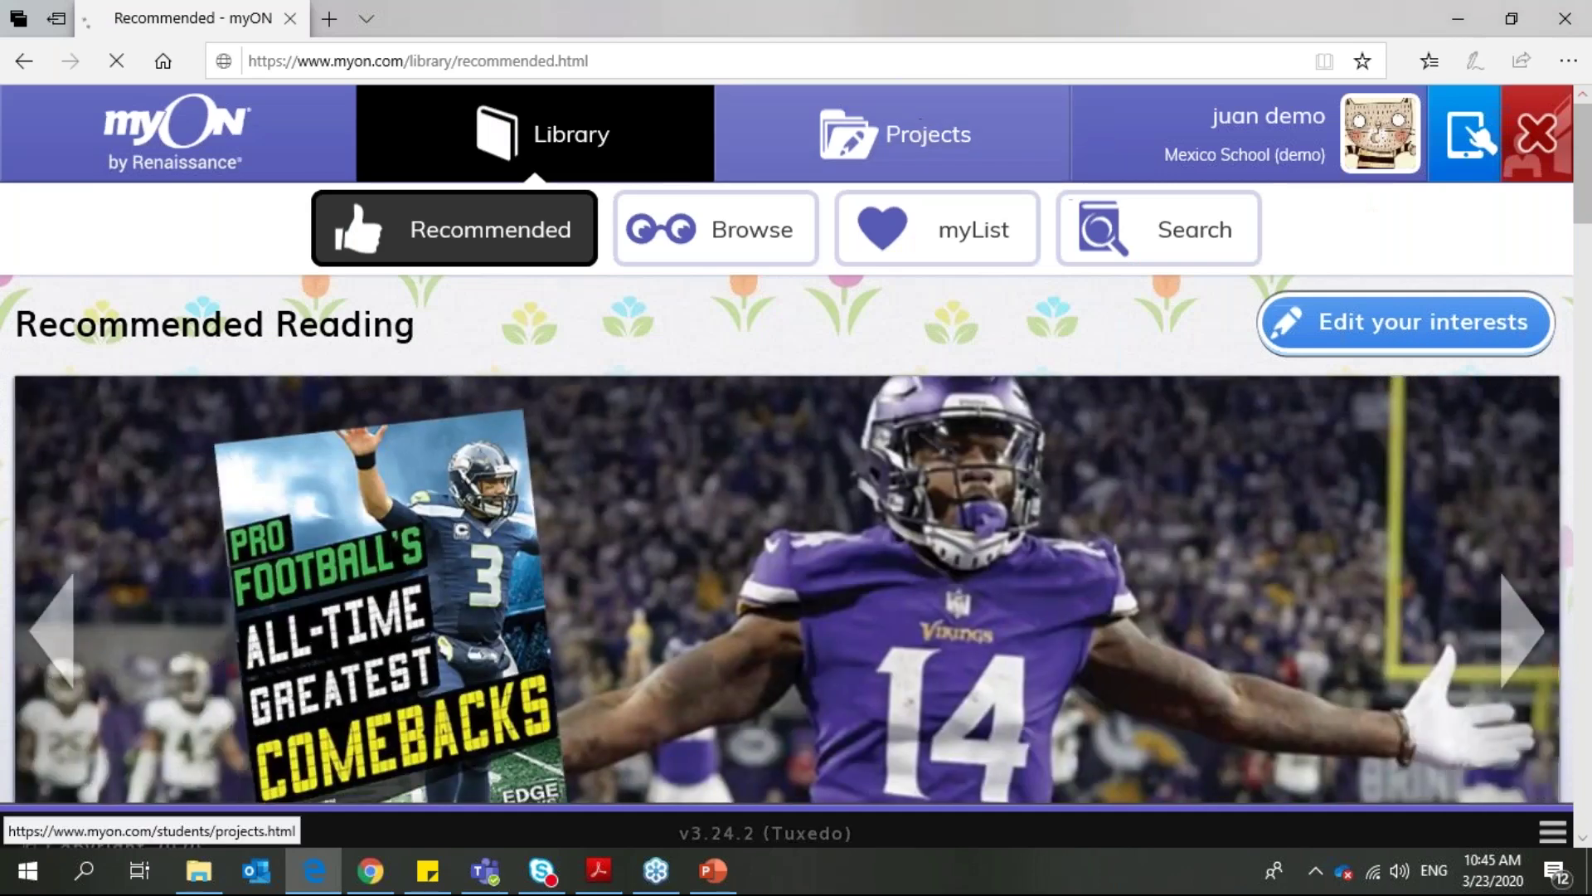
scroll(870, 440, "down", 2)
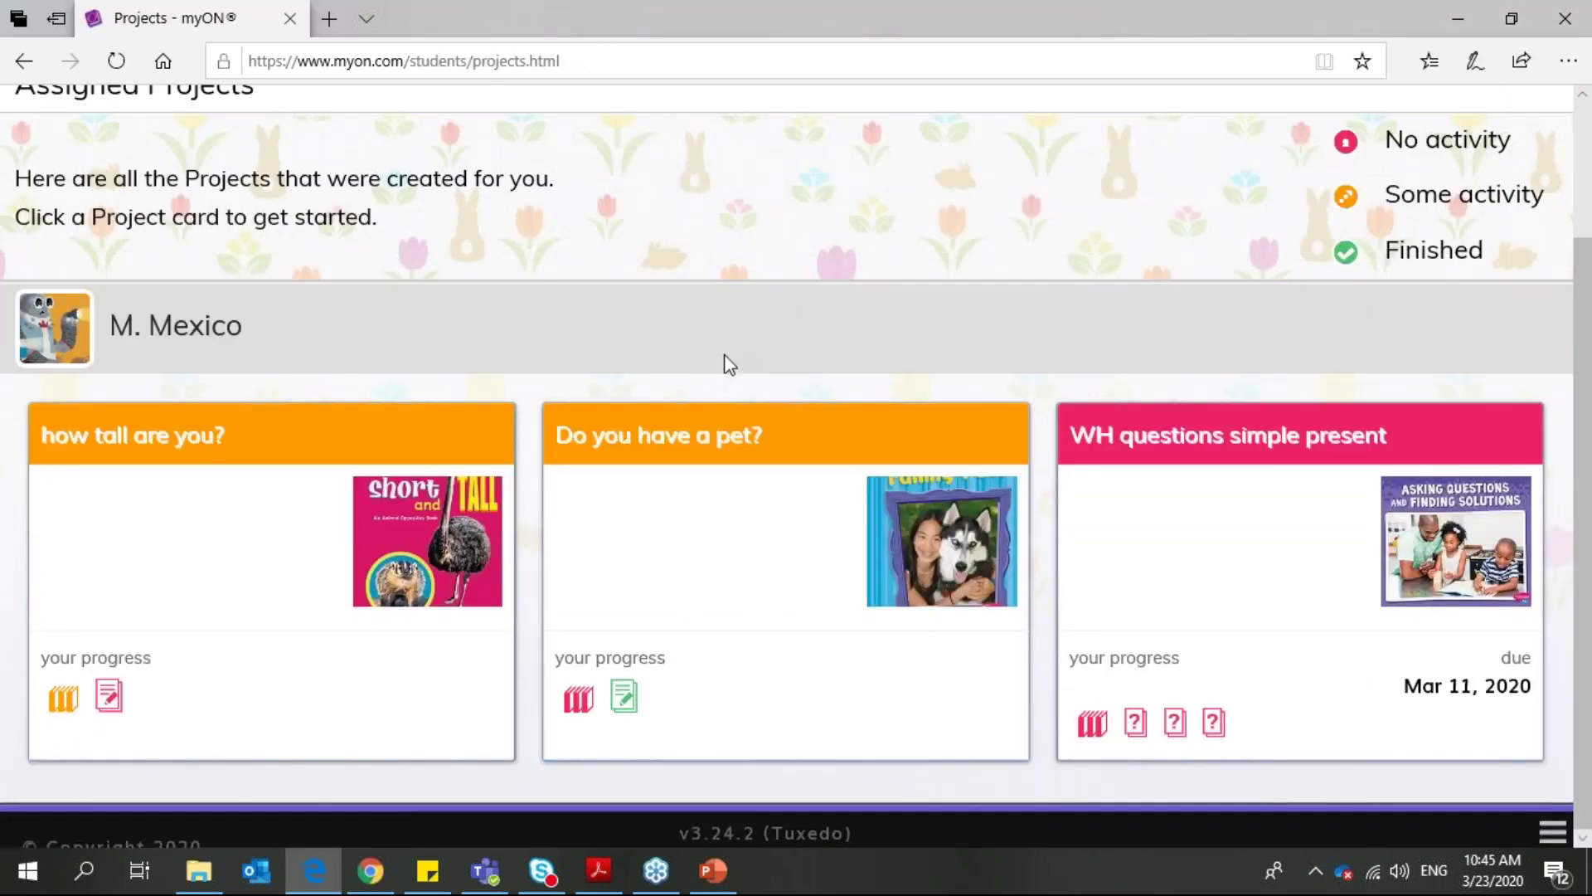
left_click(684, 448)
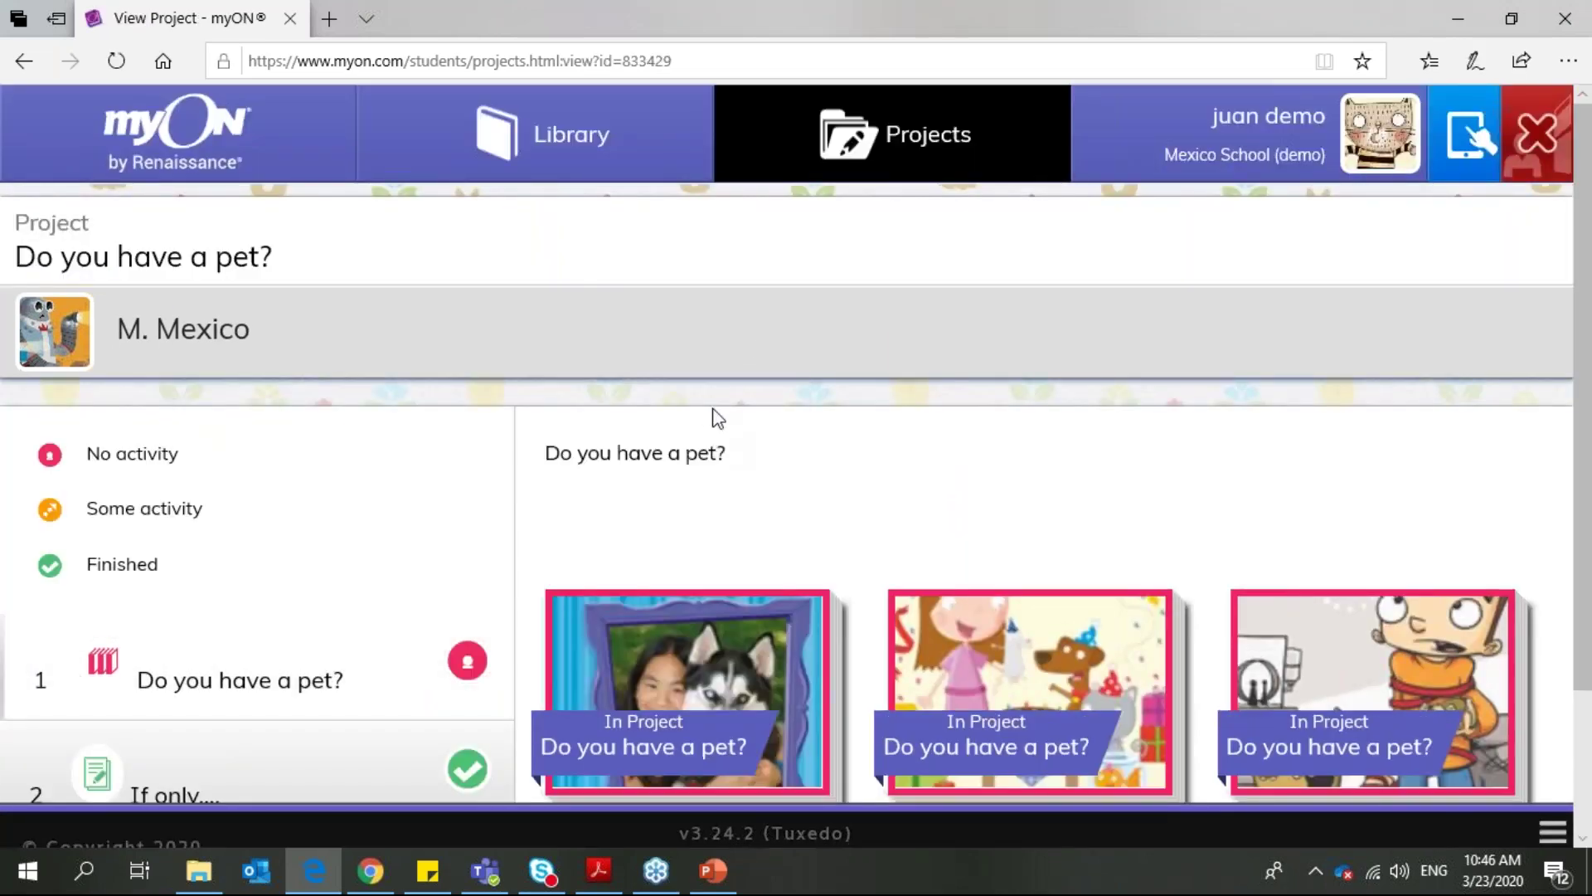
scroll(713, 414, "down", 2)
Add the first pet book from the project's book list.
mouse_move(743, 495)
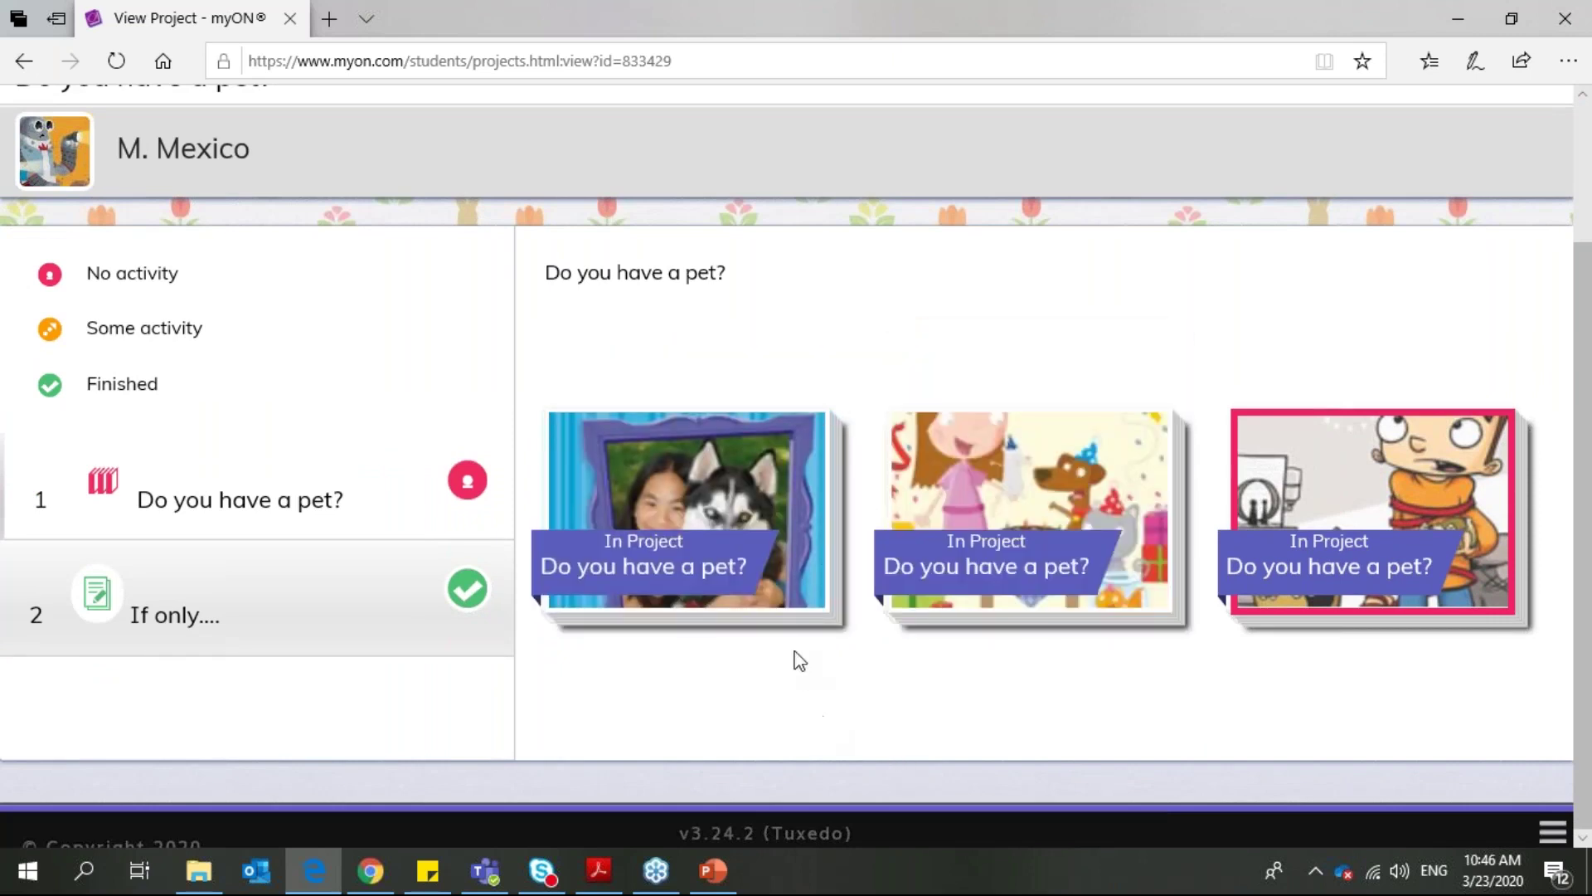
mouse_move(781, 612)
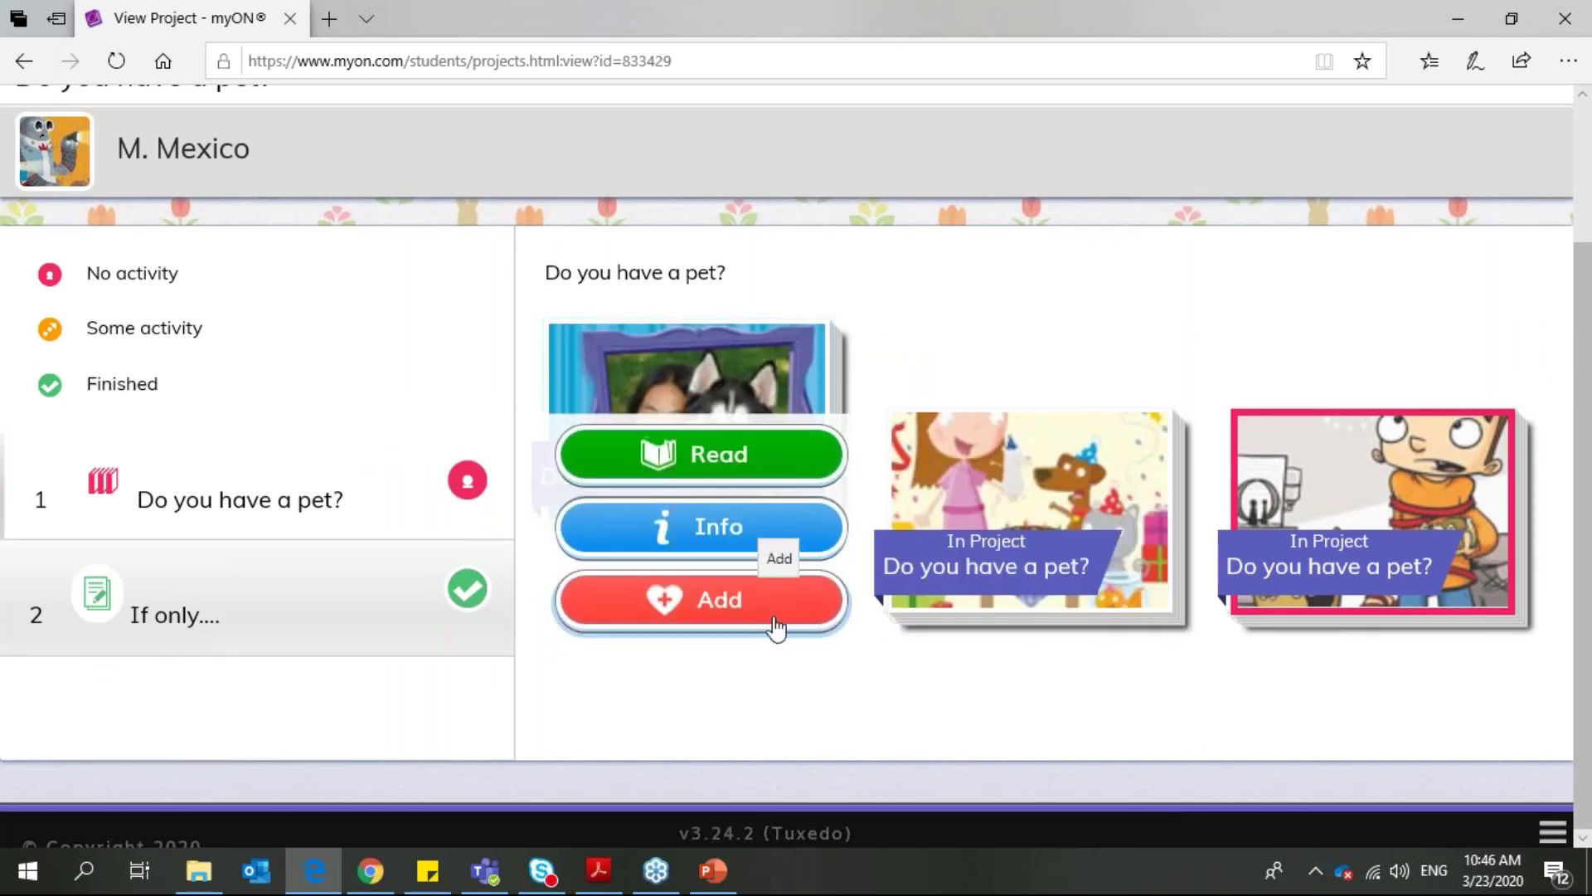
left_click(775, 623)
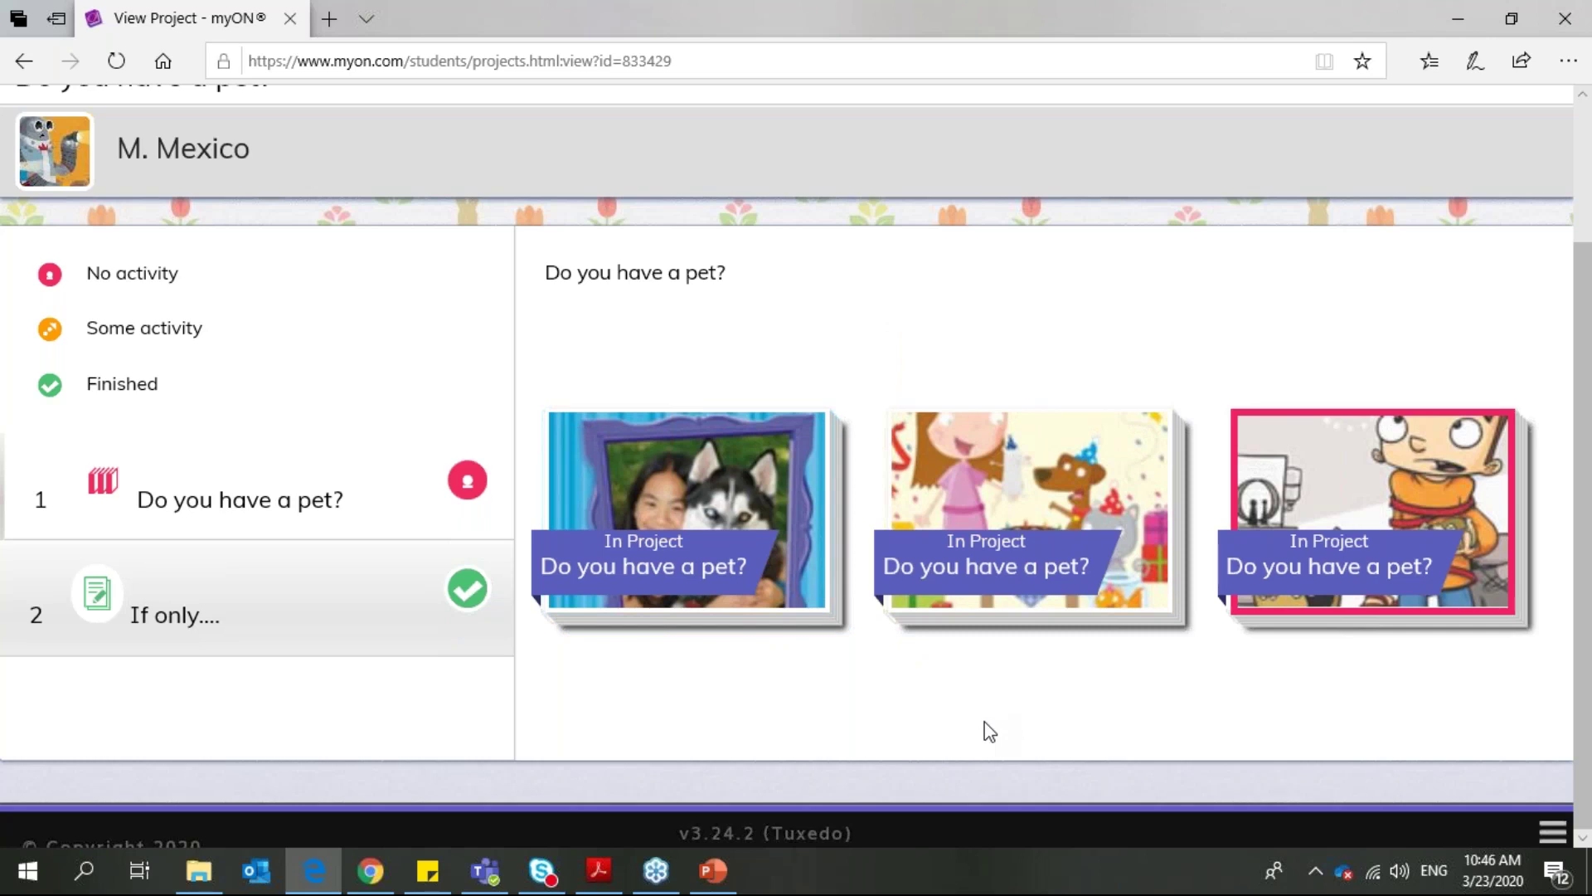
mouse_move(984, 478)
Select task 2 'If only....' and open its writing page.
left_click(184, 628)
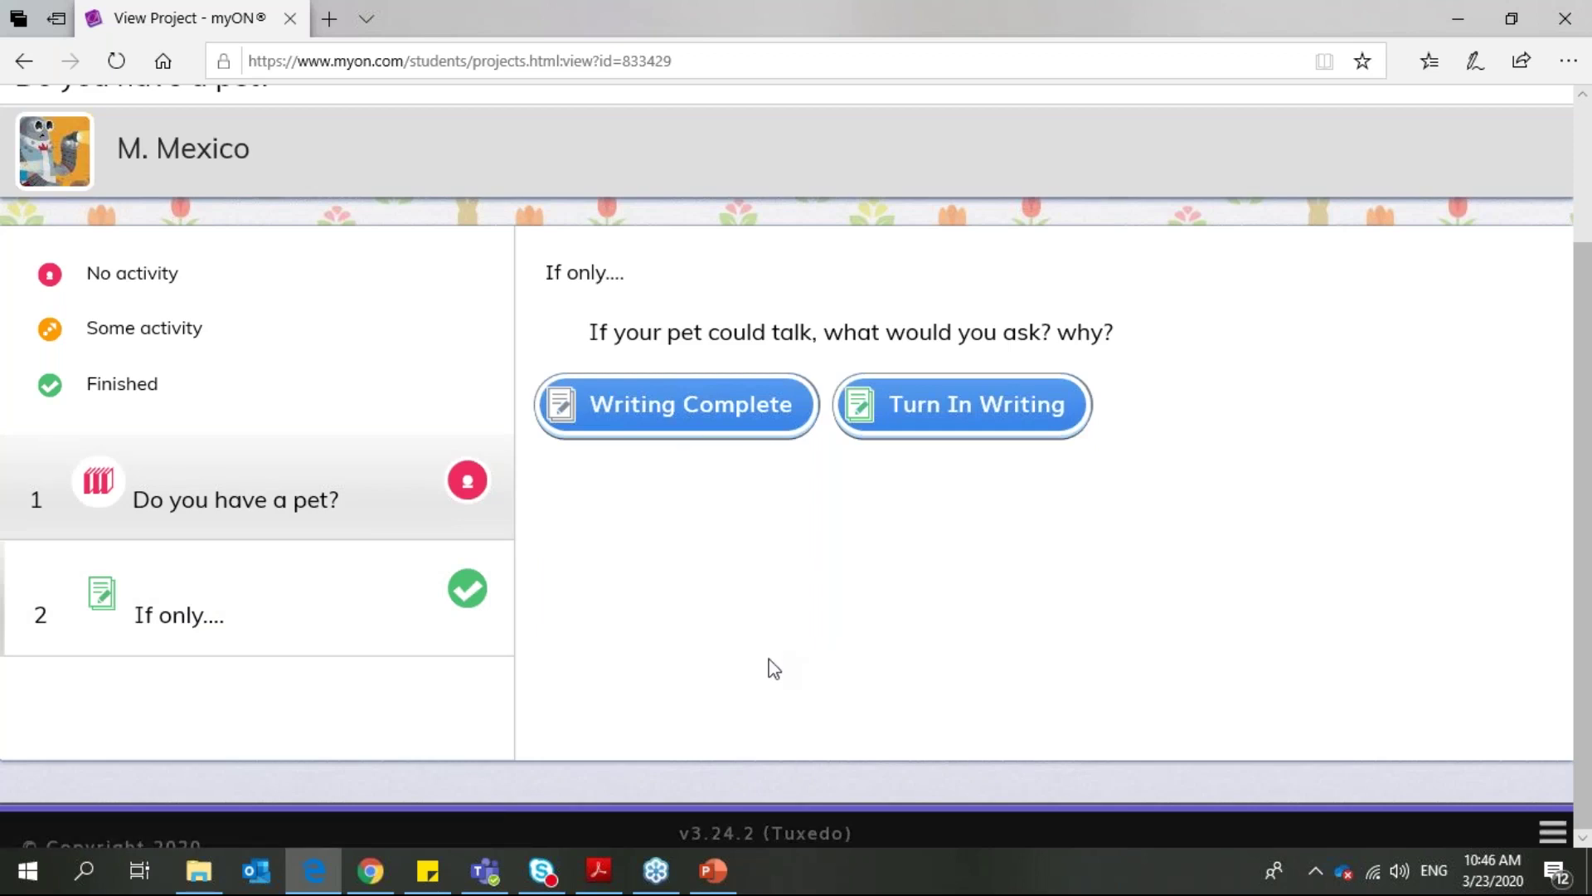
left_click(678, 419)
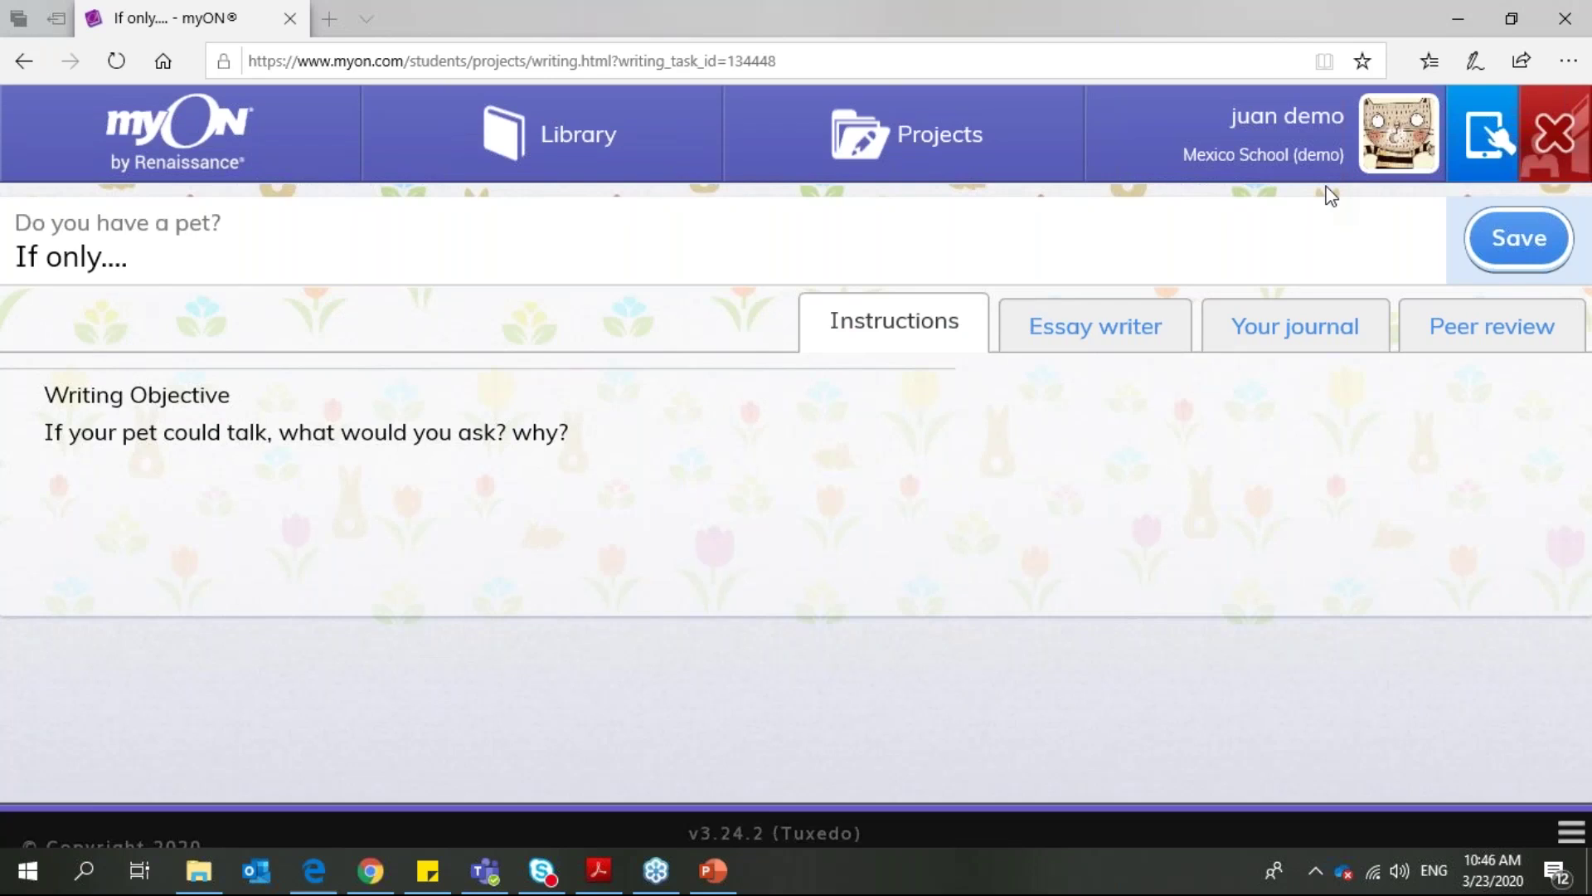
View the Essay writer draft, then the Peer review list showing 'I would ask...'.
left_click(1128, 338)
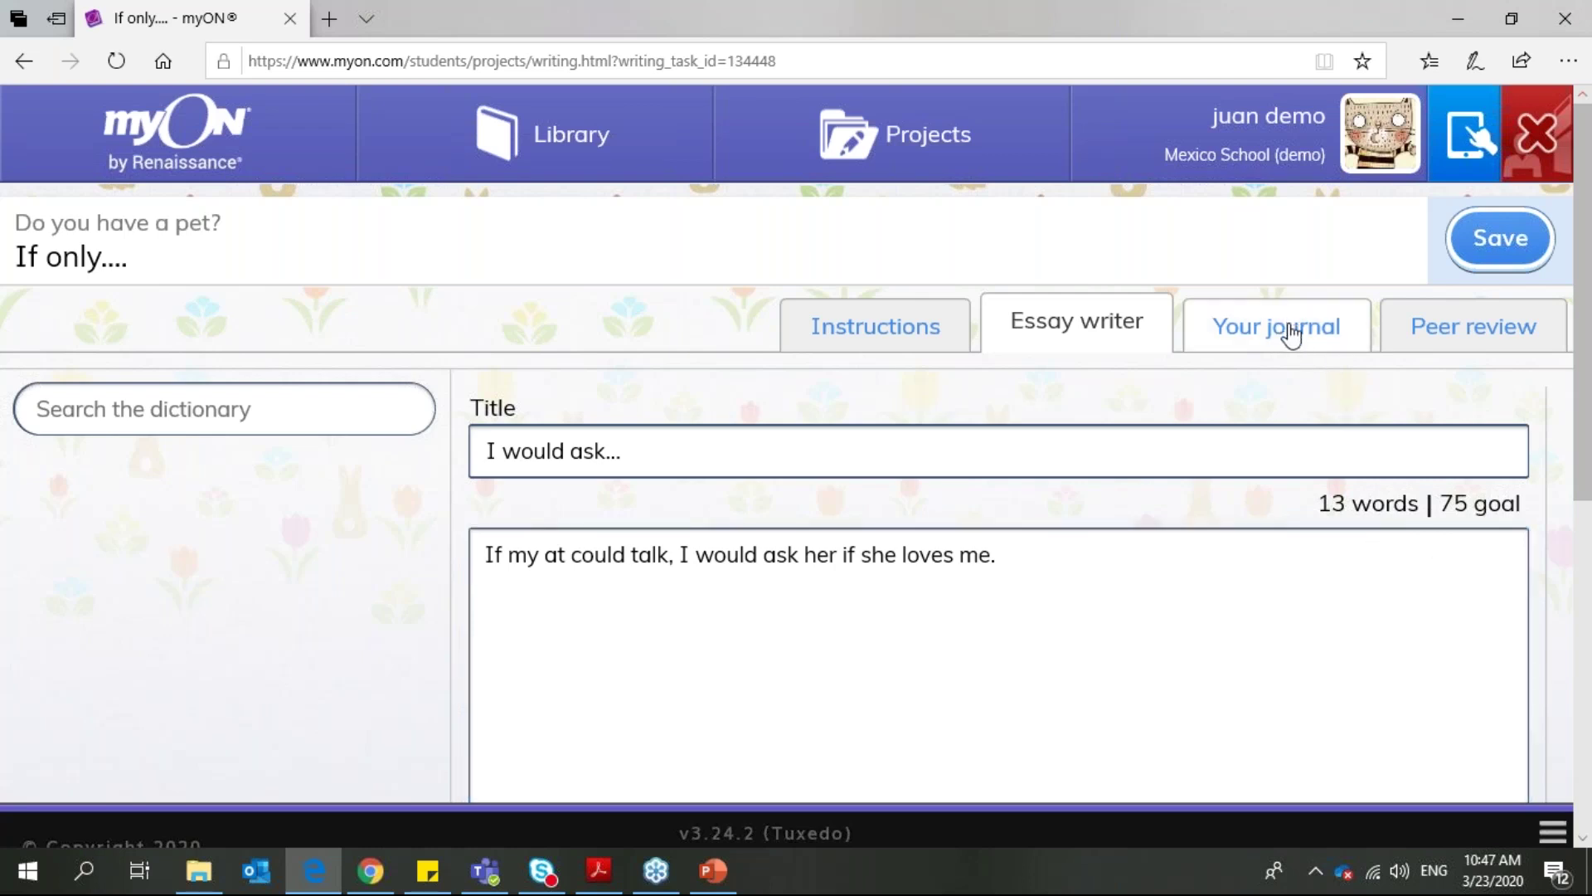
left_click(1481, 336)
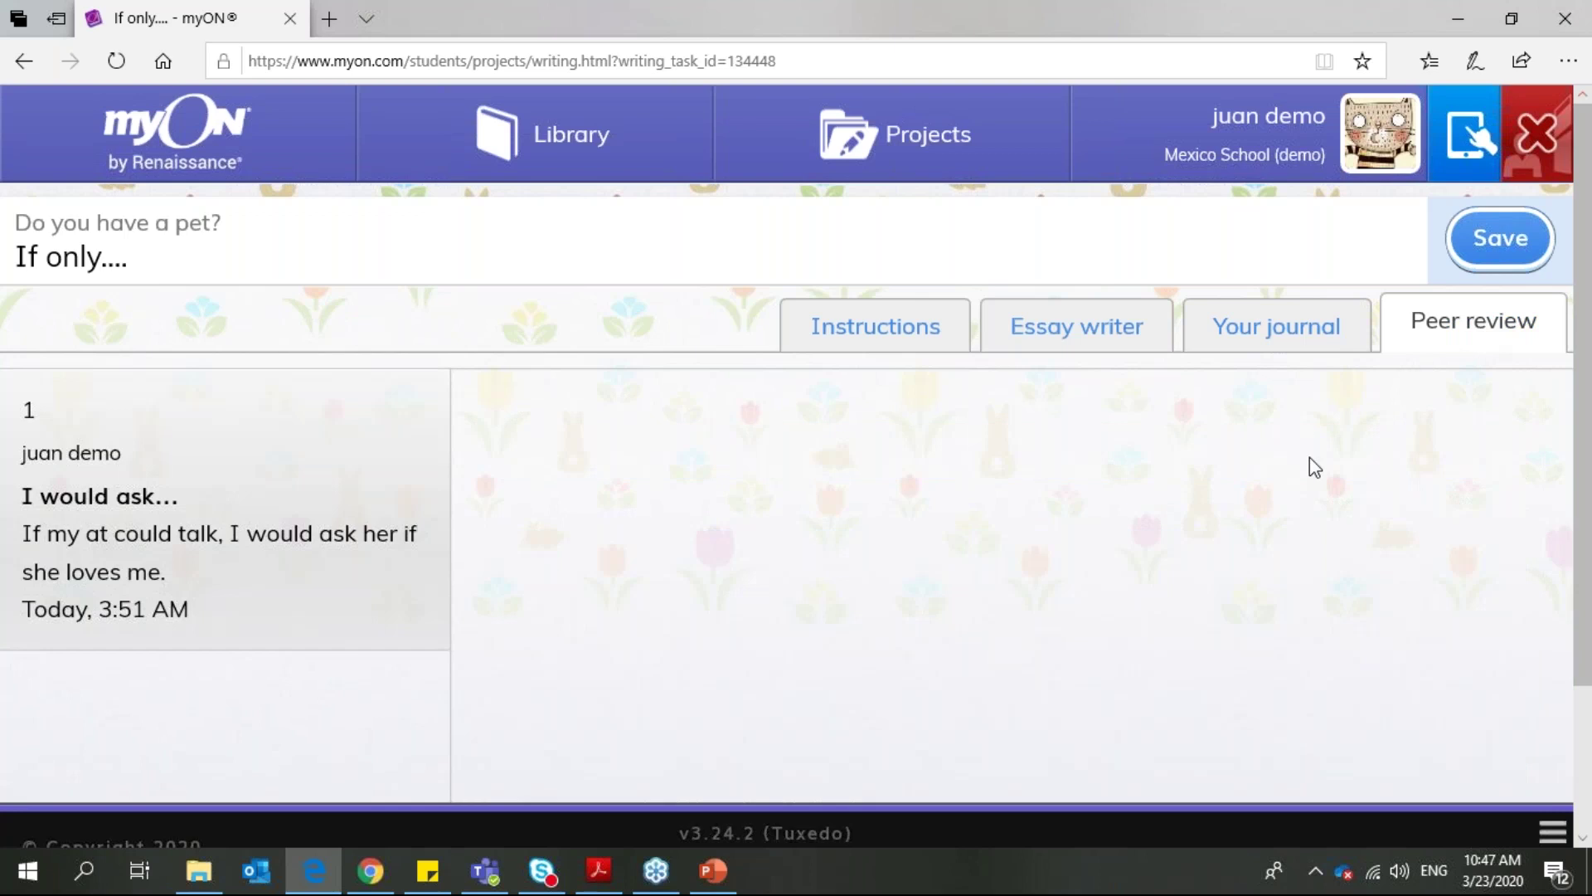
scroll(124, 483, "down", 2)
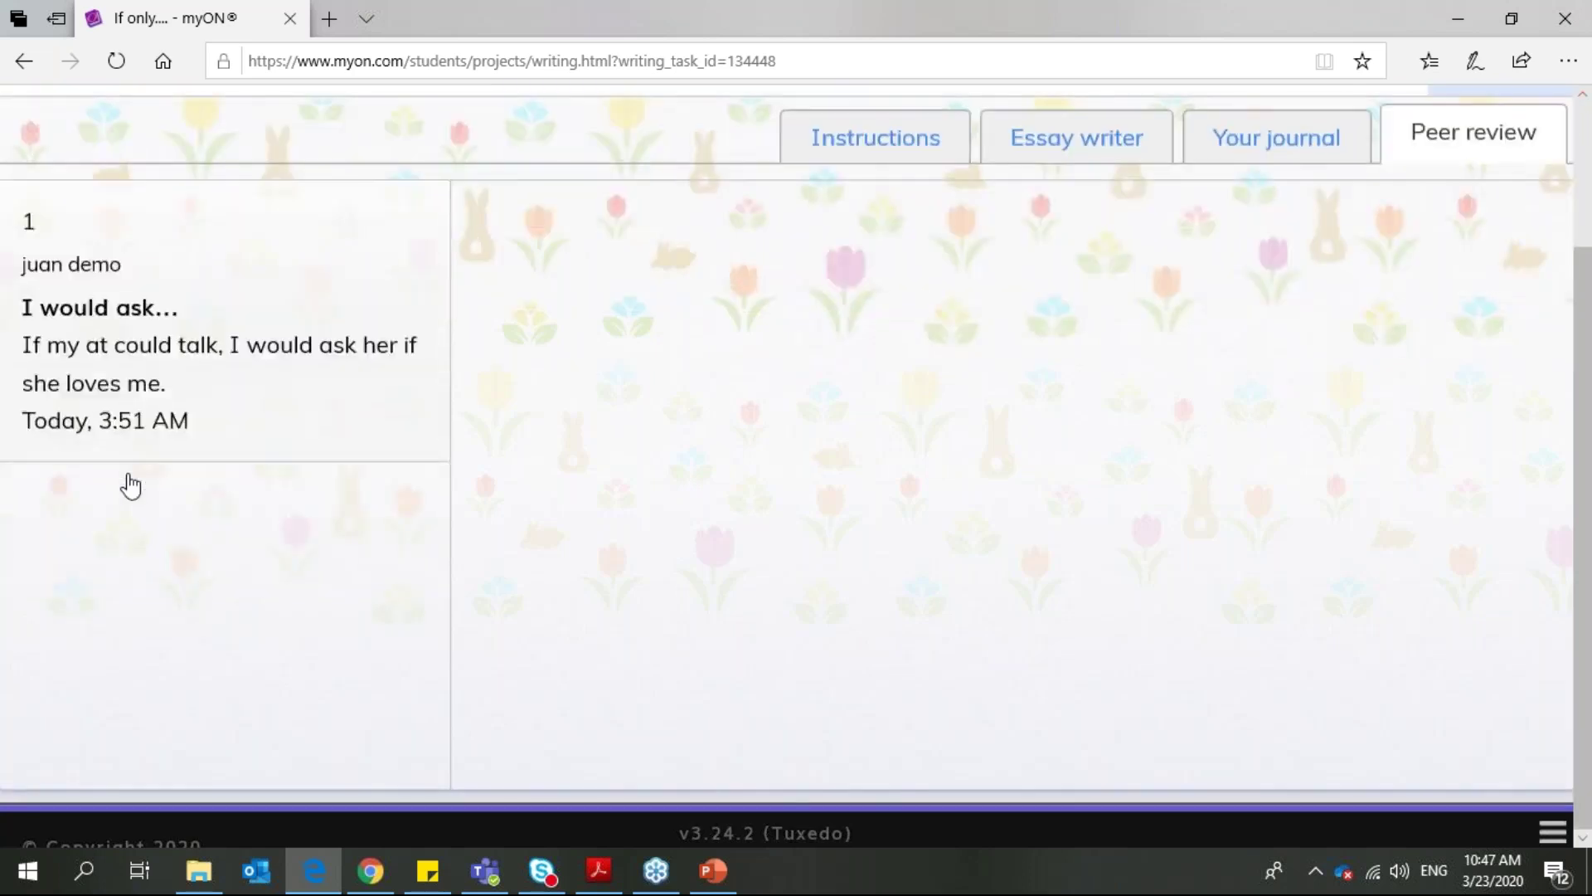
scroll(152, 564, "up", 2)
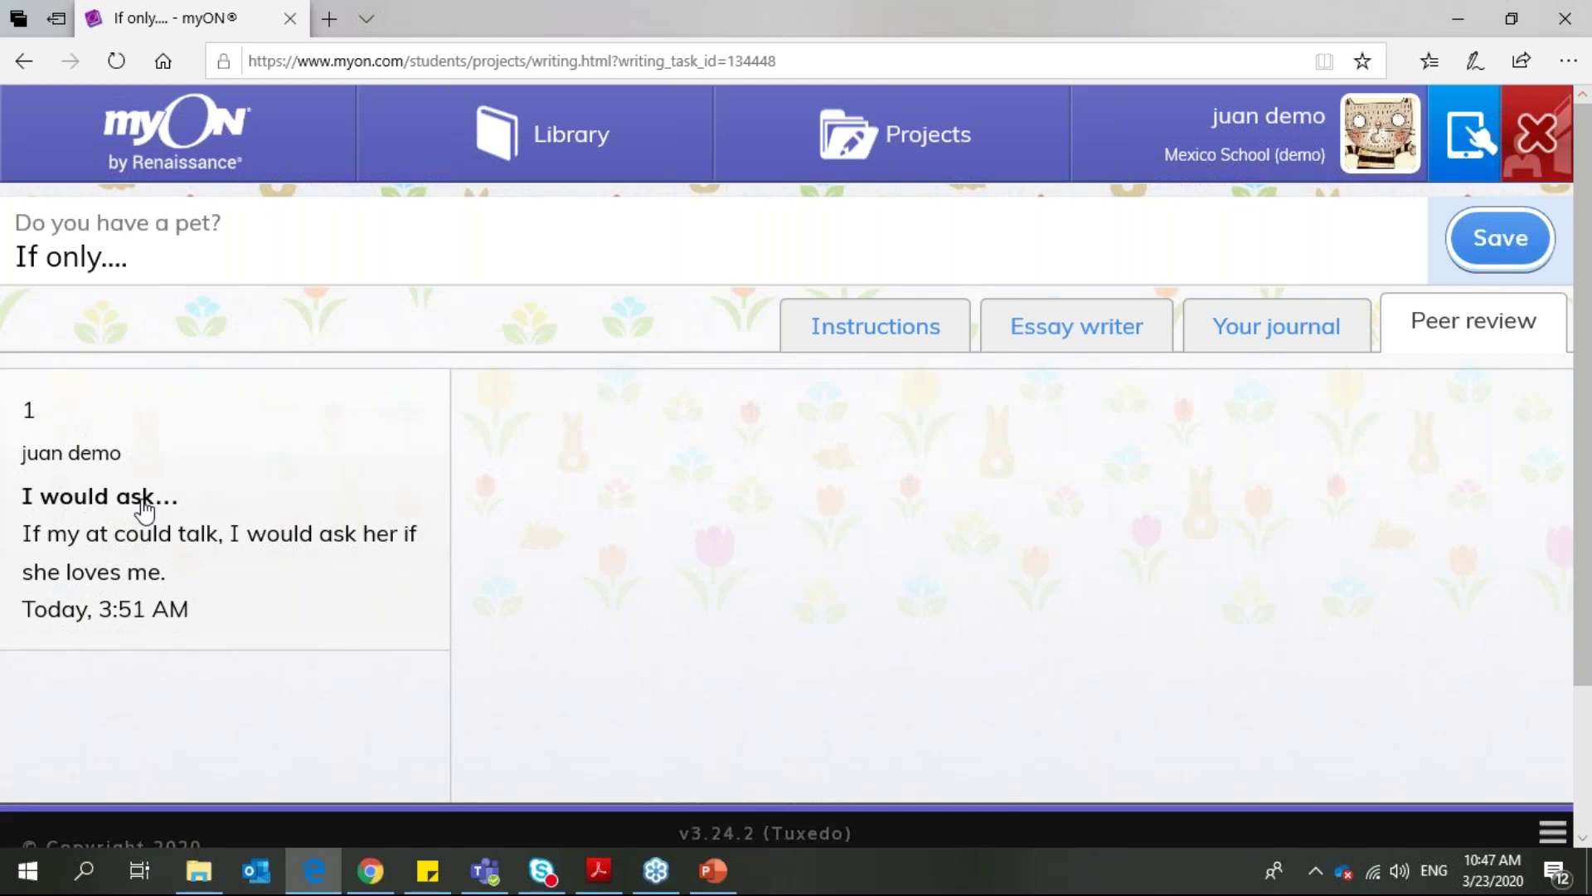
Review the essay 'I would ask...' with the comment 'Very good writing!' and submit it.
left_click(166, 506)
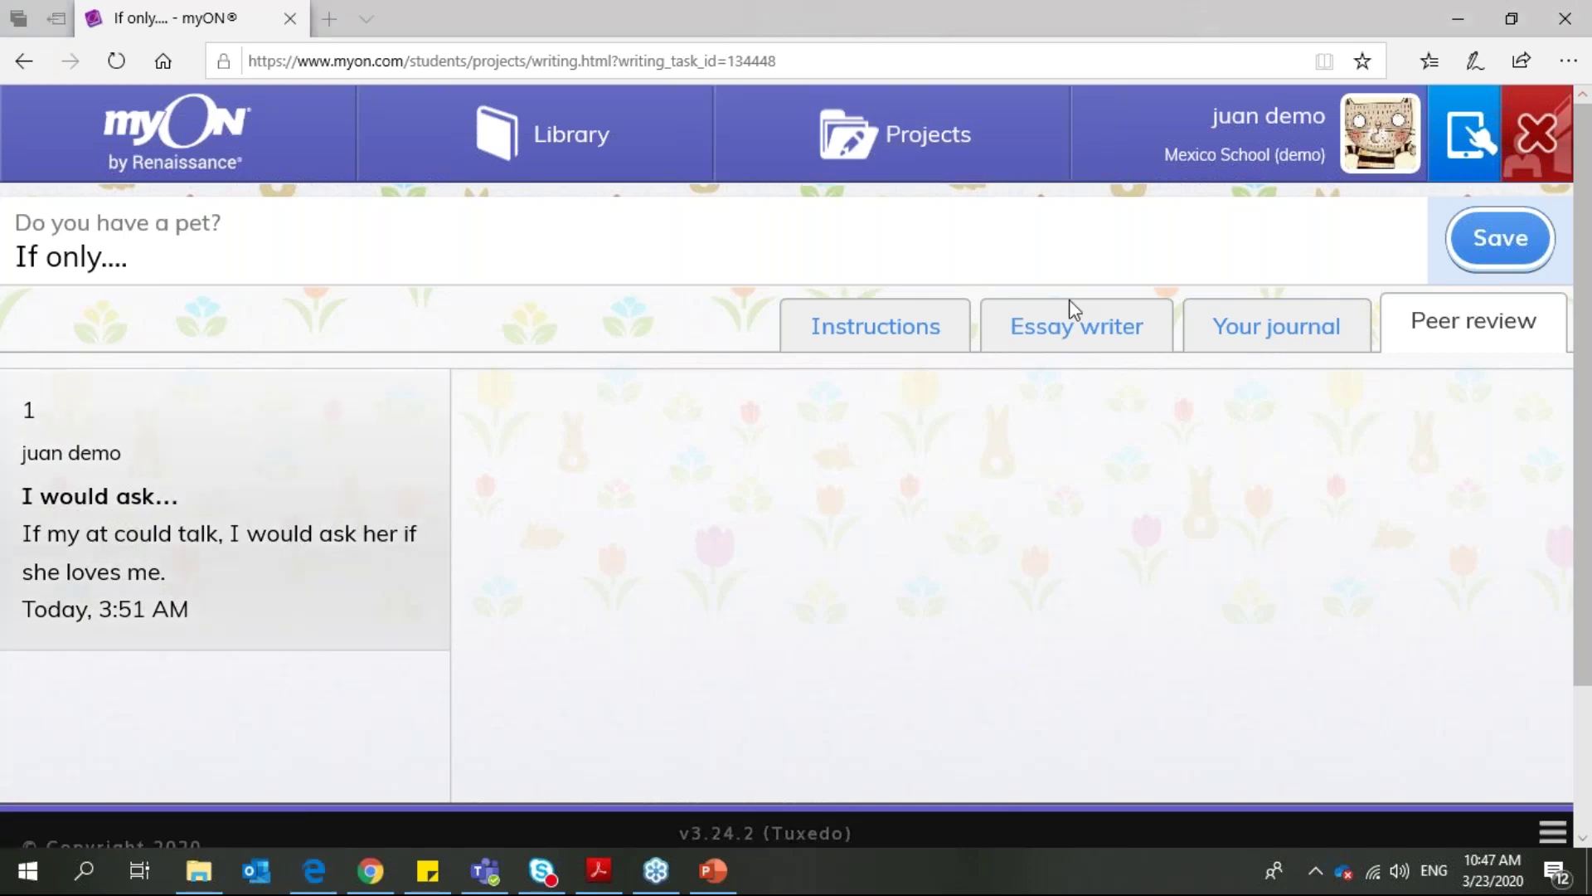
left_click(125, 544)
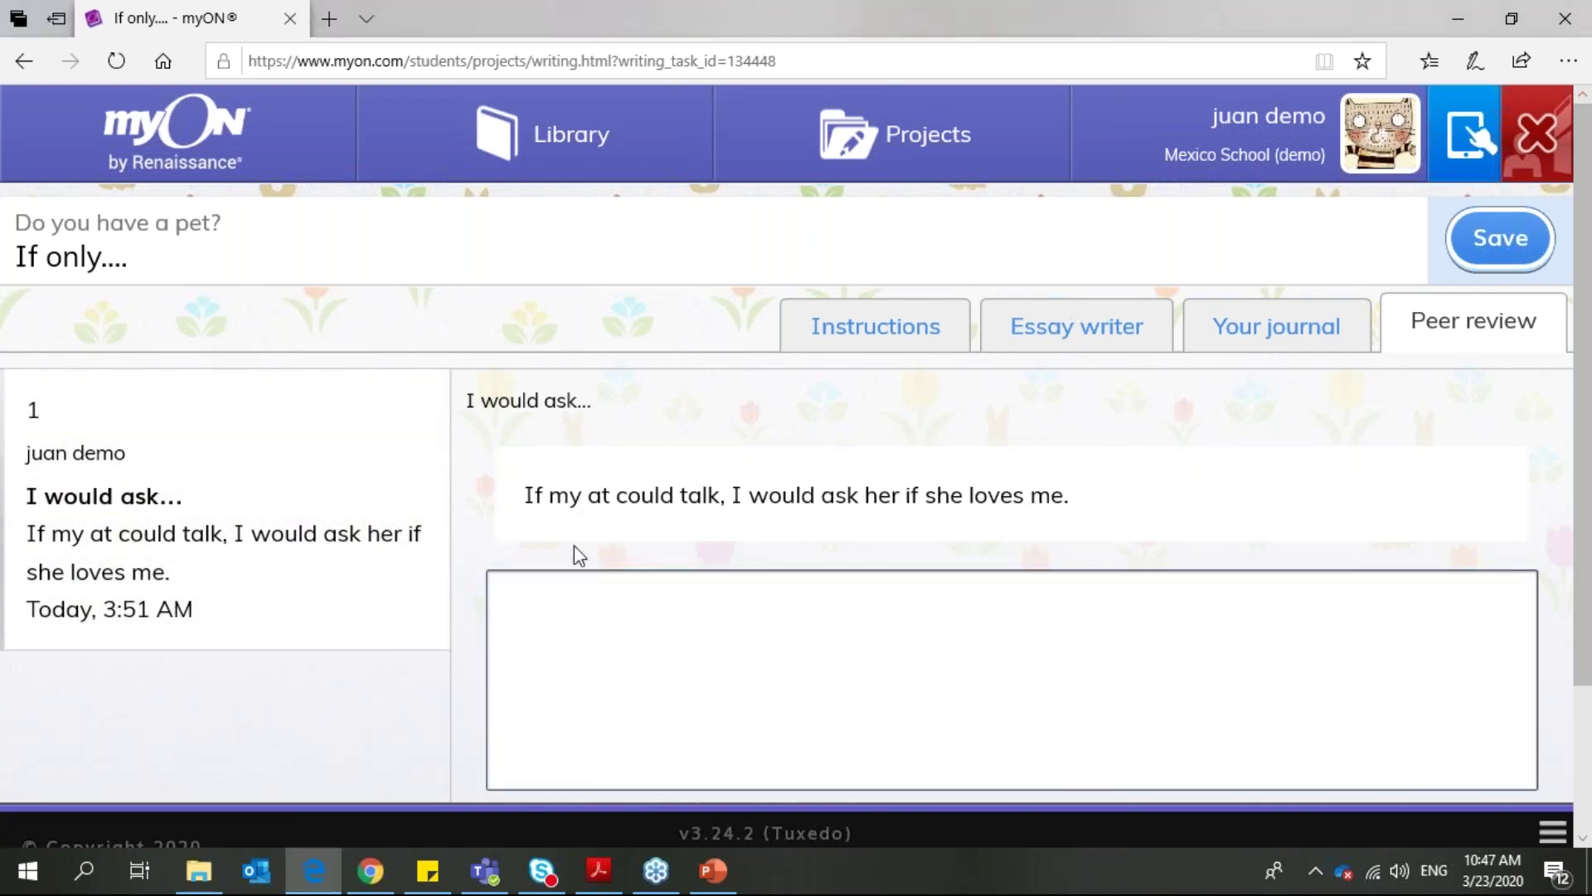
left_click(598, 632)
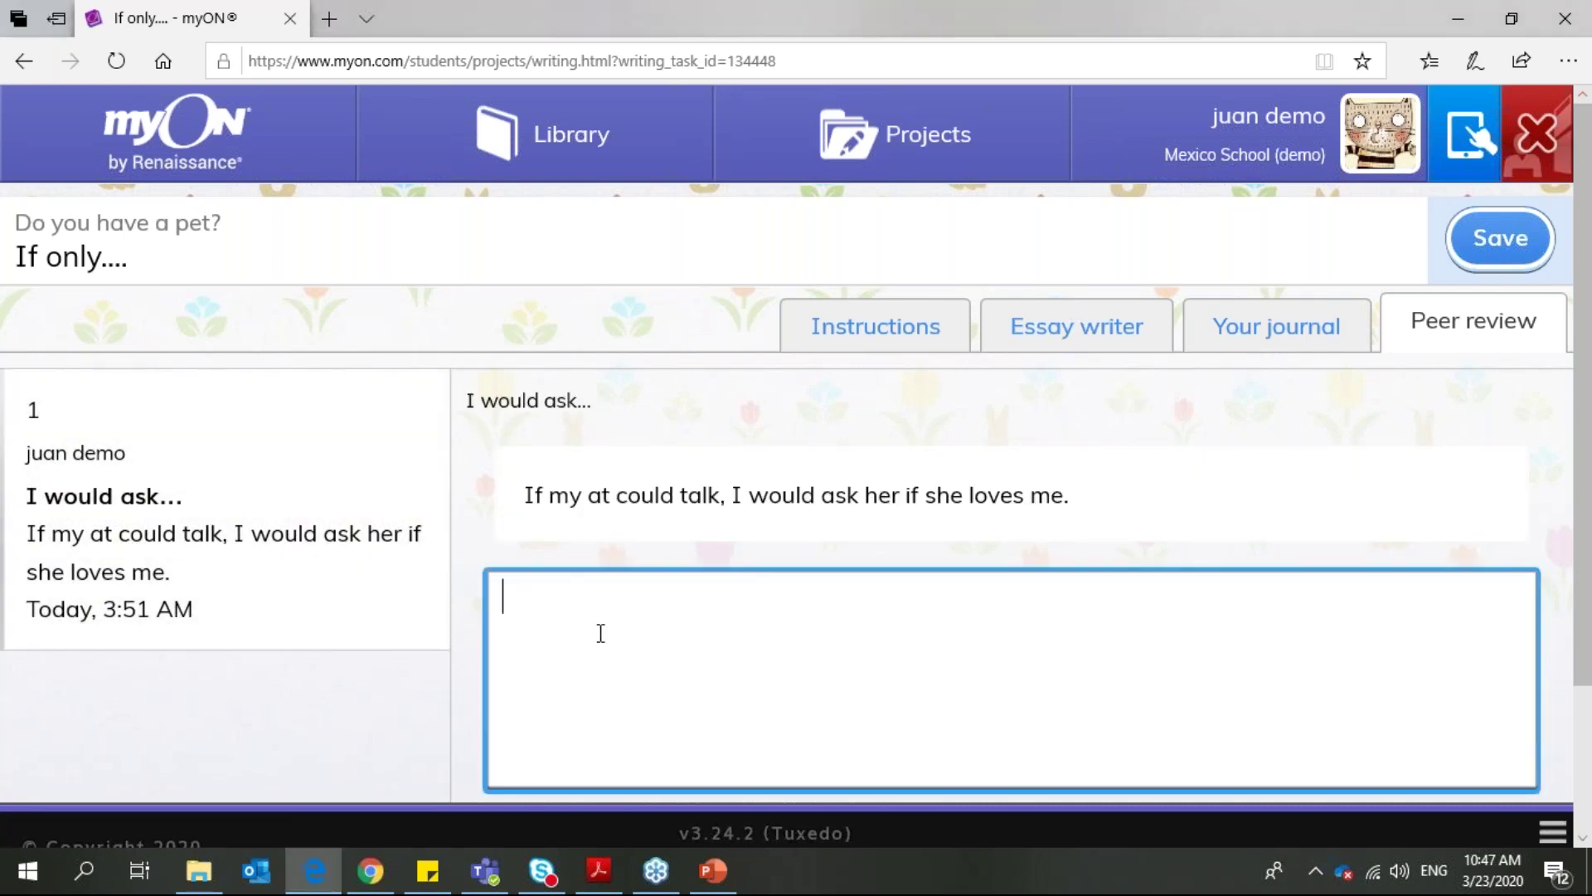
type("Very goood")
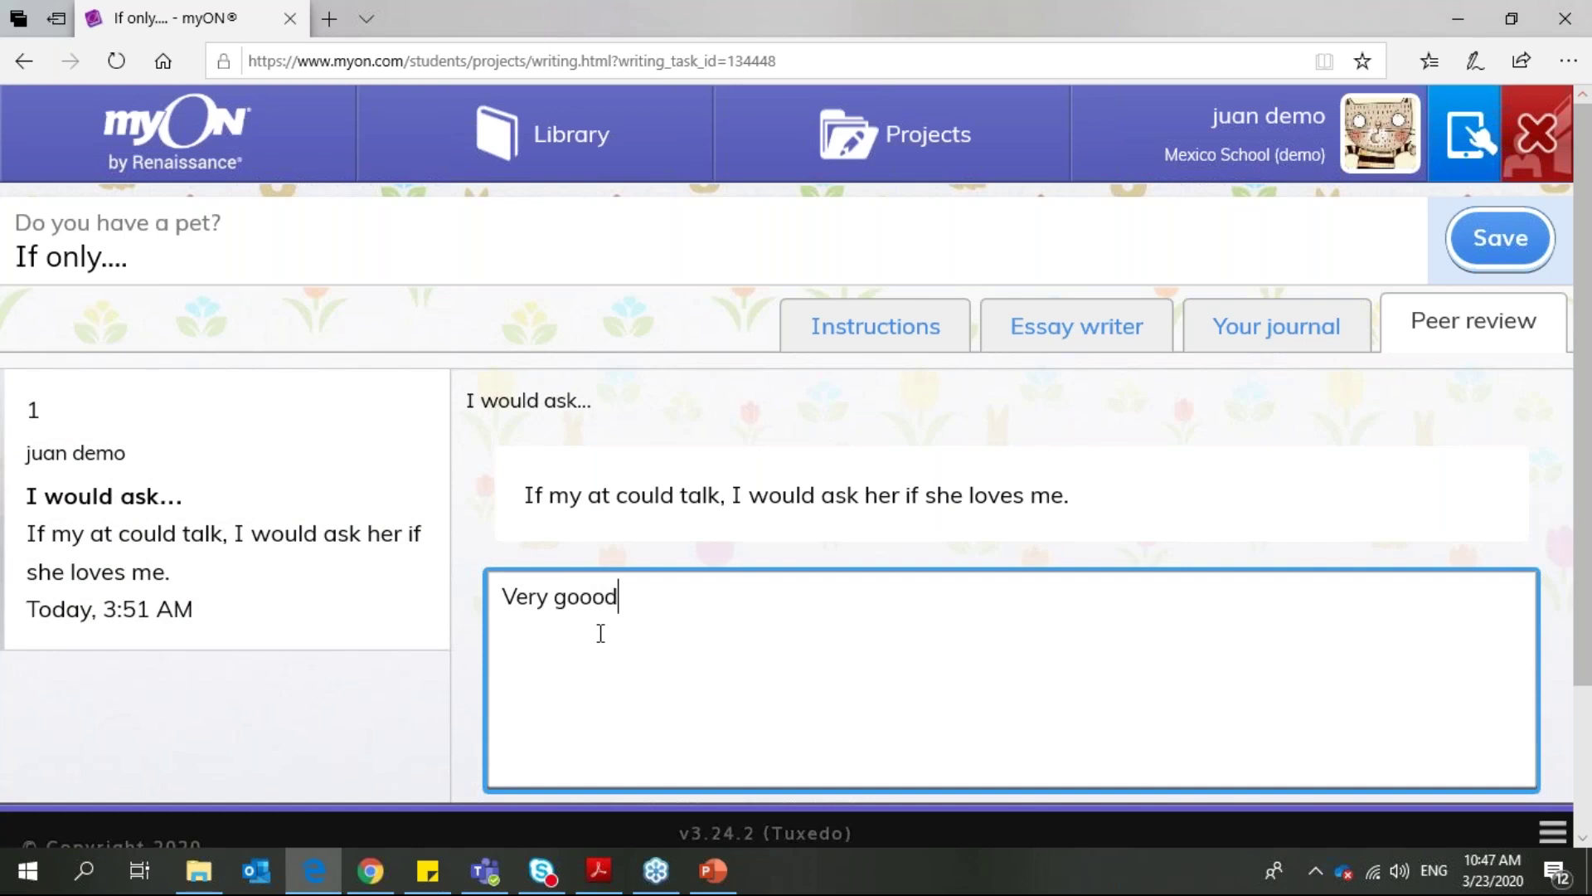
key("BackSpace")
key("BackSpace")
type("d writing!")
scroll(601, 633, "down", 2)
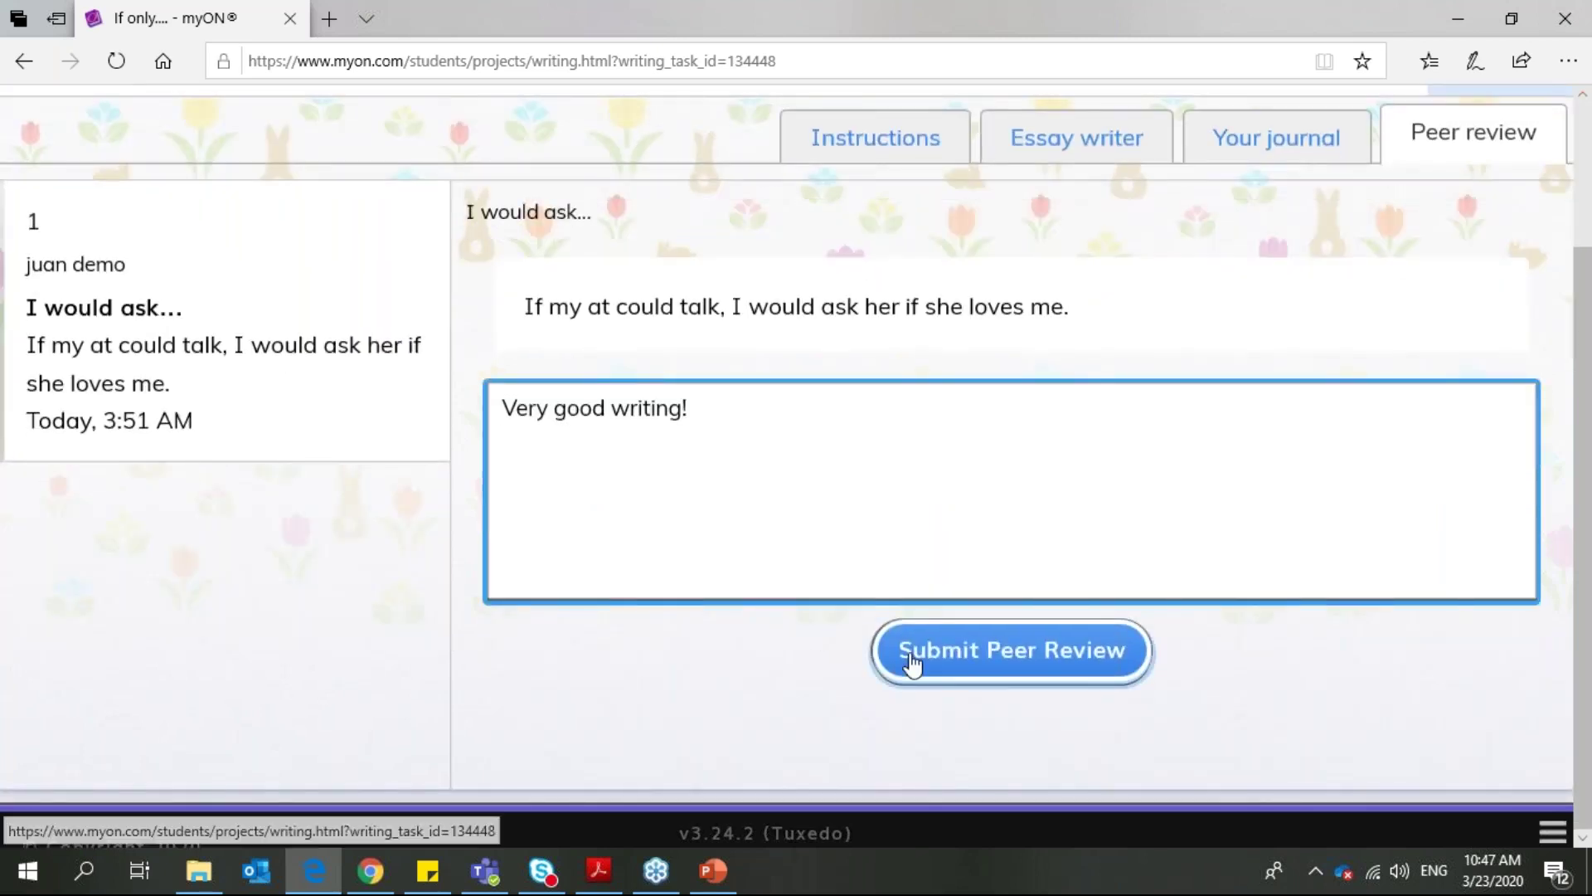
left_click(897, 668)
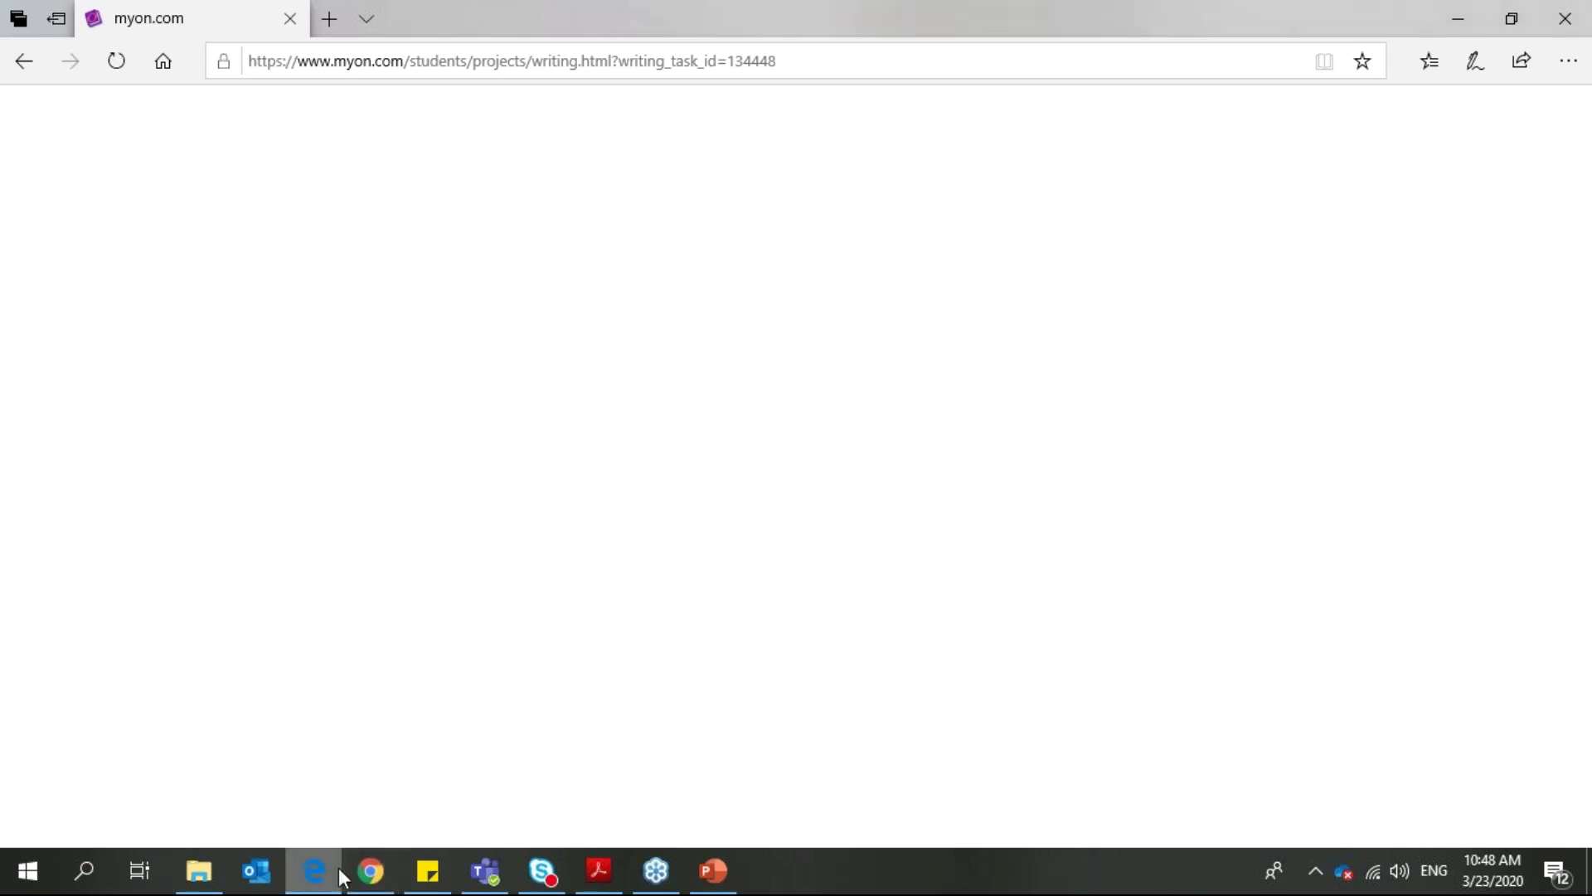
Replace the draft 'I need more' with the comment 'great, but, could you elaborate' on 'I would ask...'.
left_click(371, 872)
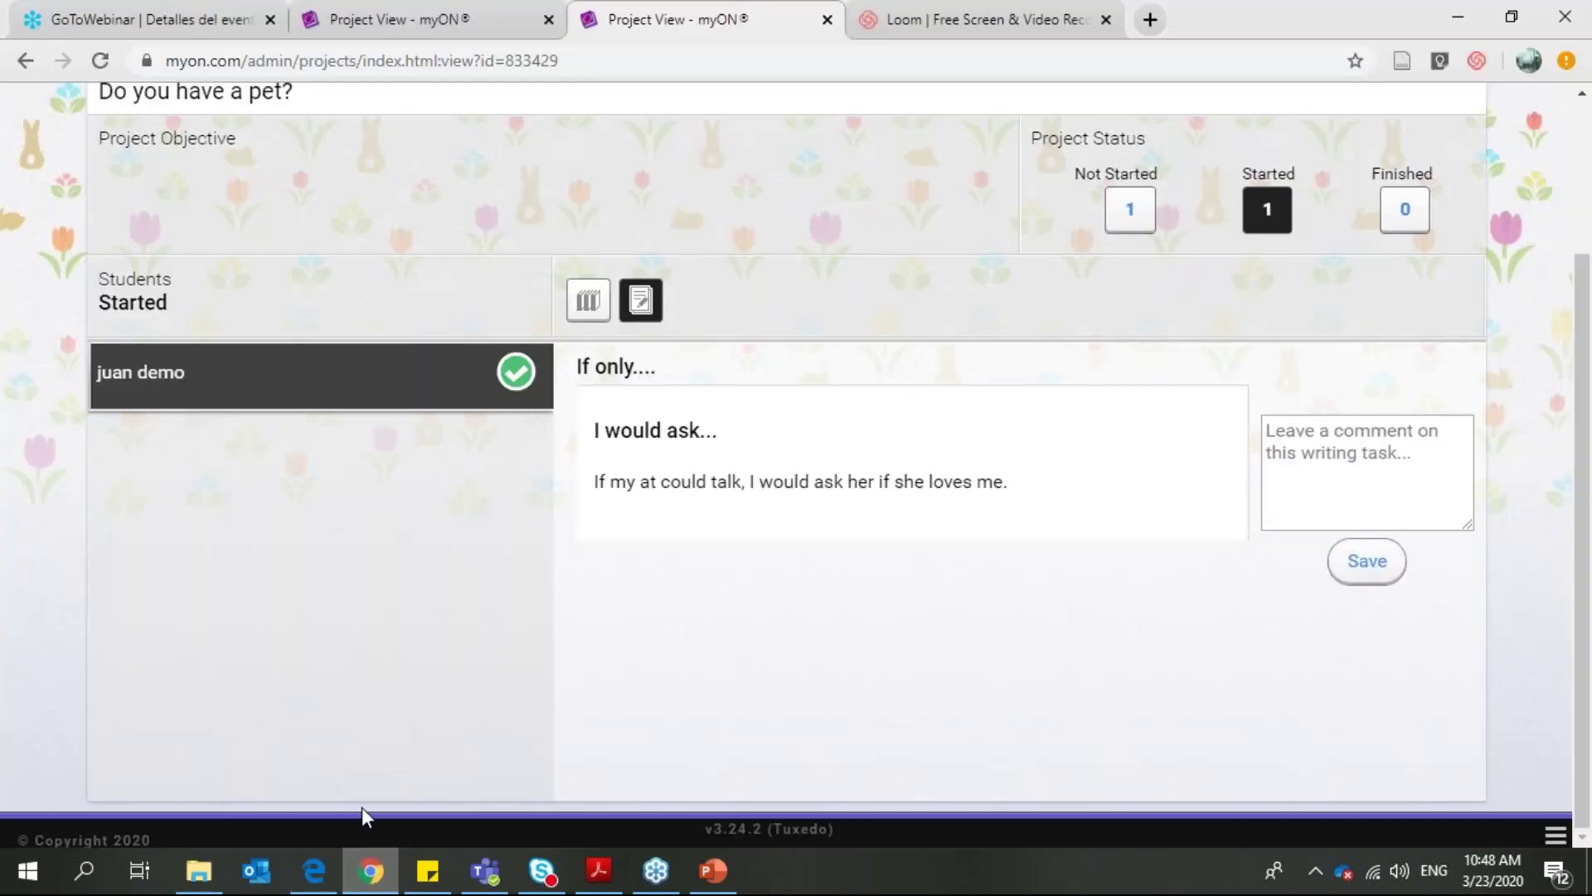
mouse_move(371, 872)
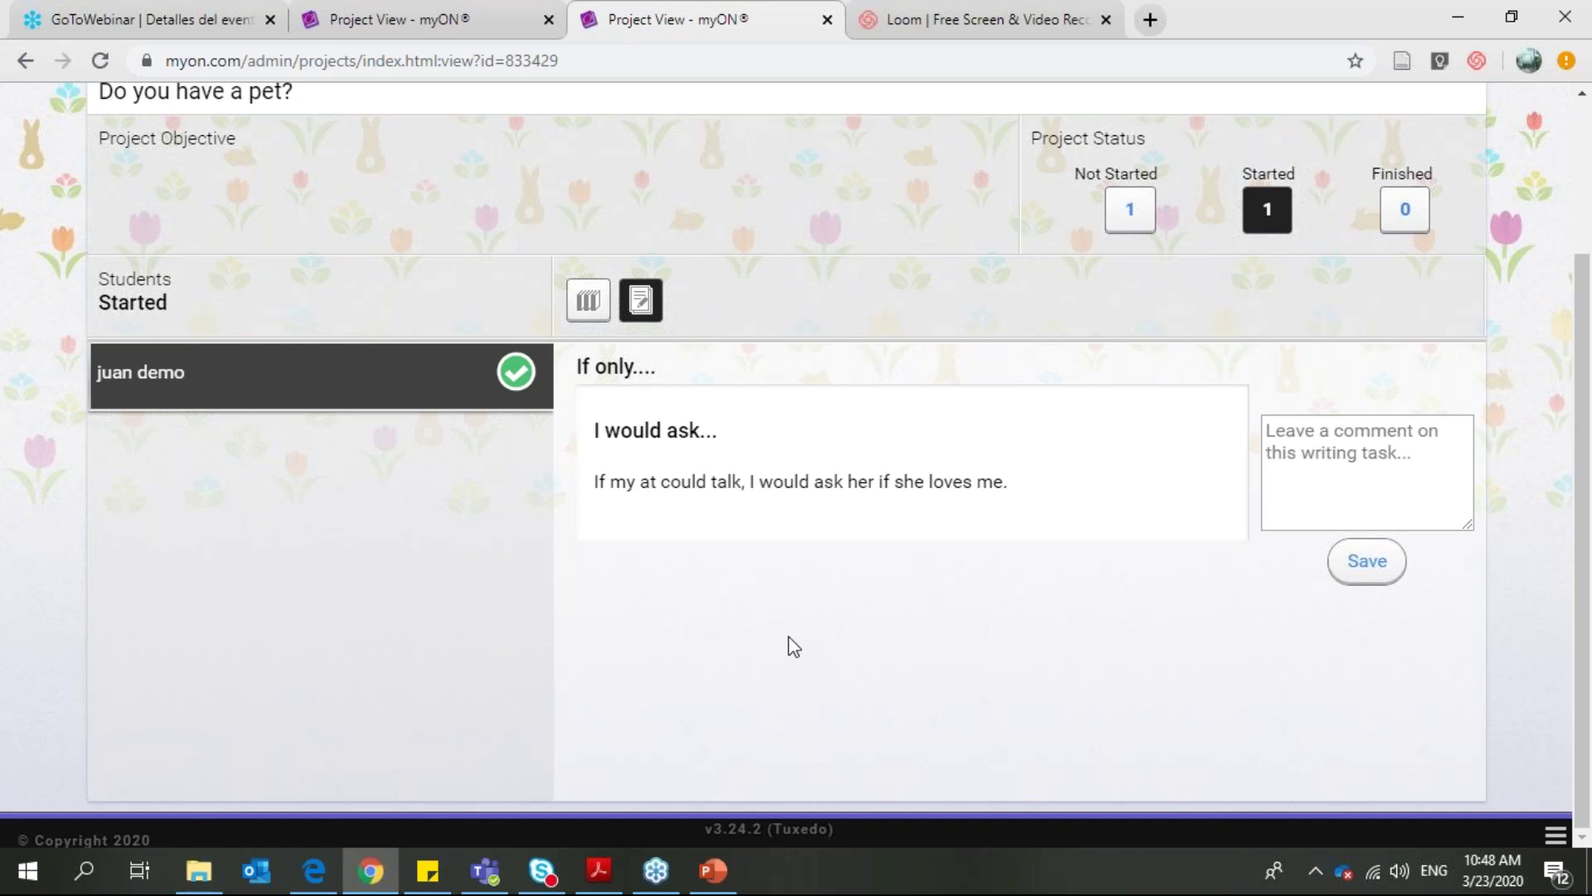
left_click(1354, 458)
type("I need")
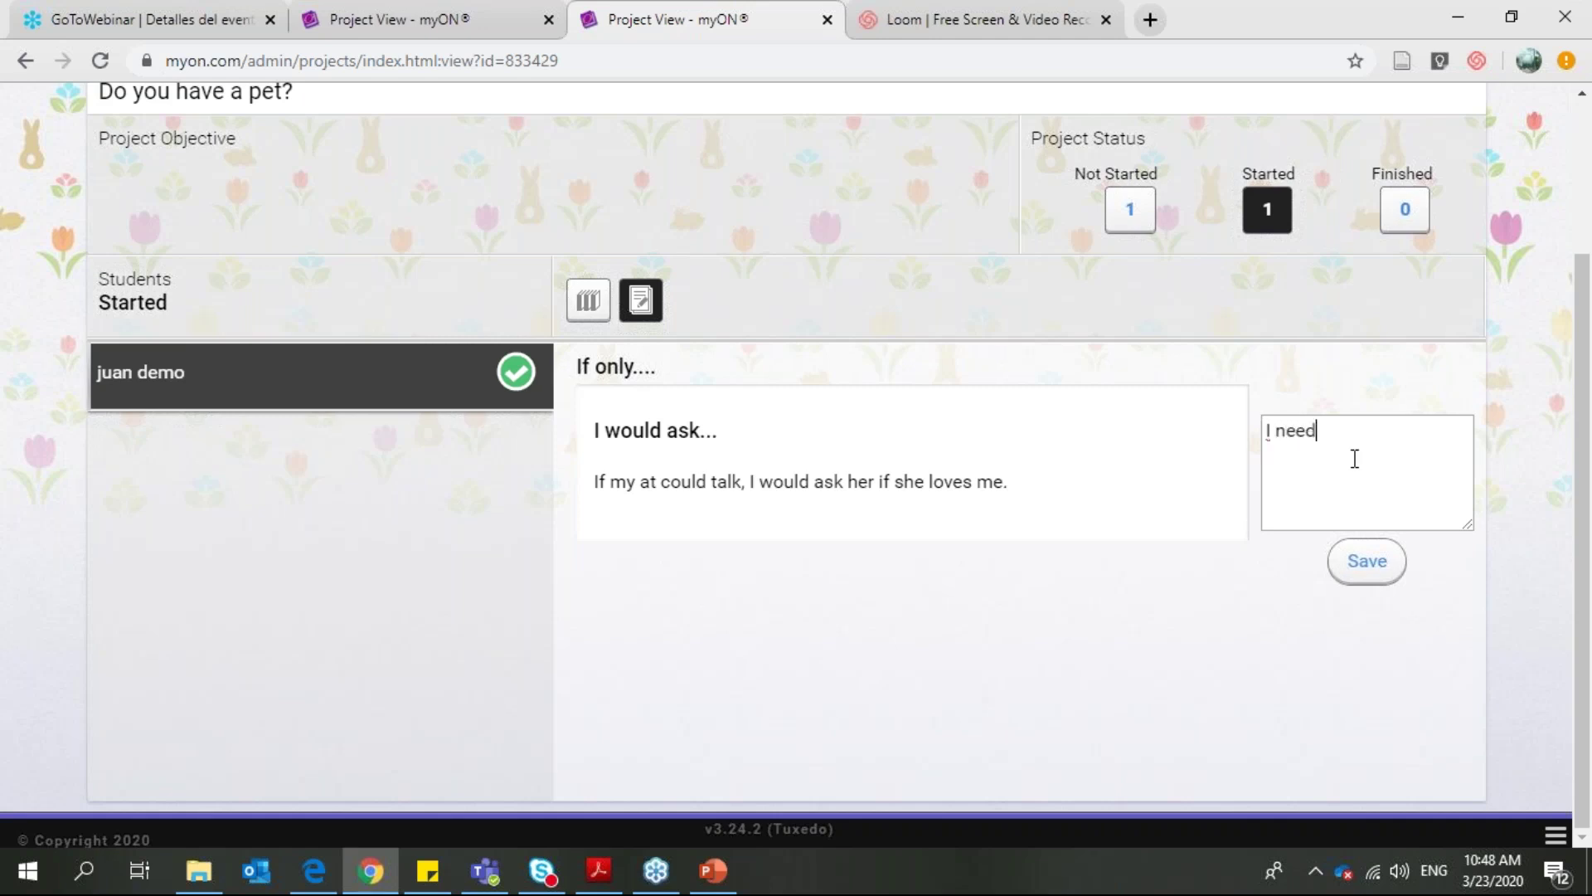
type(" more")
key("BackSpace")
key("BackSpace")
key("BackSpace")
key("BackSpace")
key("BackSpace")
key("BackSpace")
key("BackSpace")
key("BackSpace")
key("BackSpace")
key("BackSpace")
key("BackSpace")
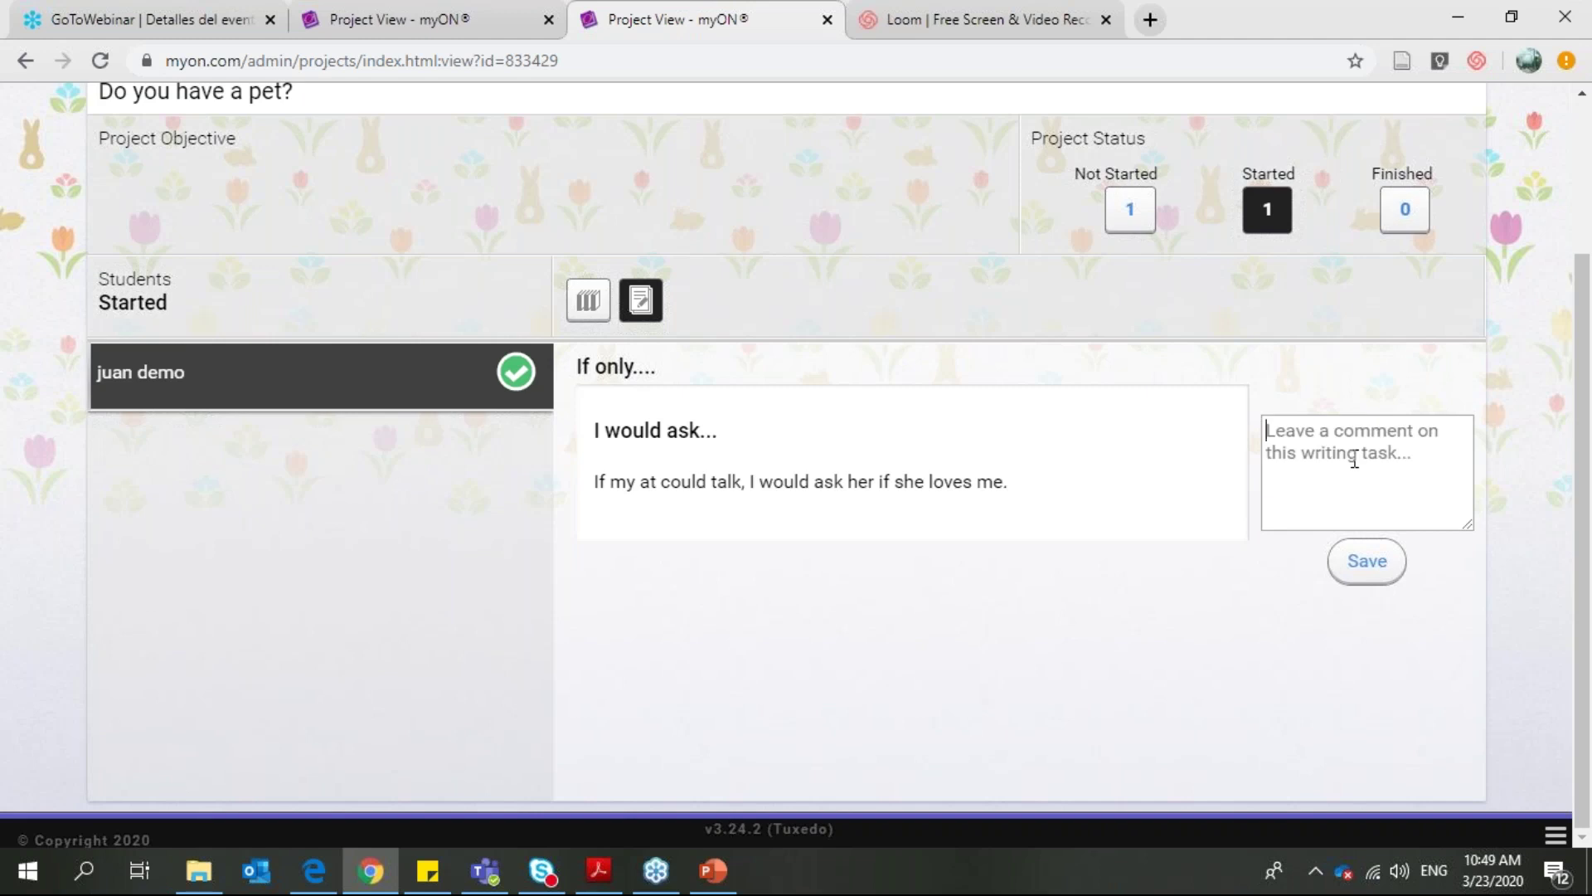
type("great, ")
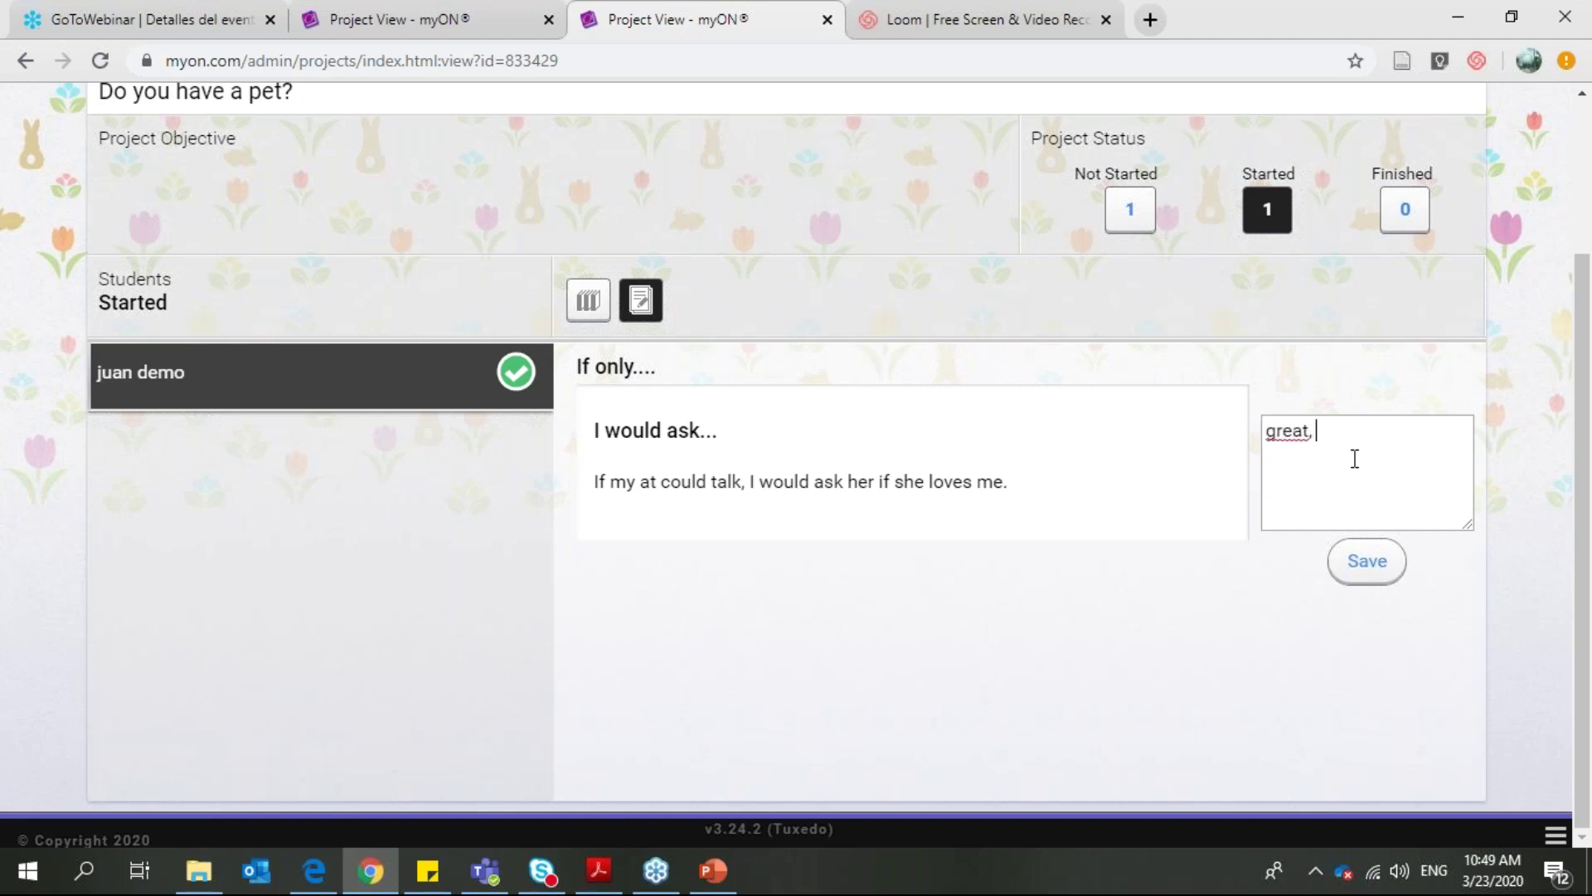
type("but, could you ")
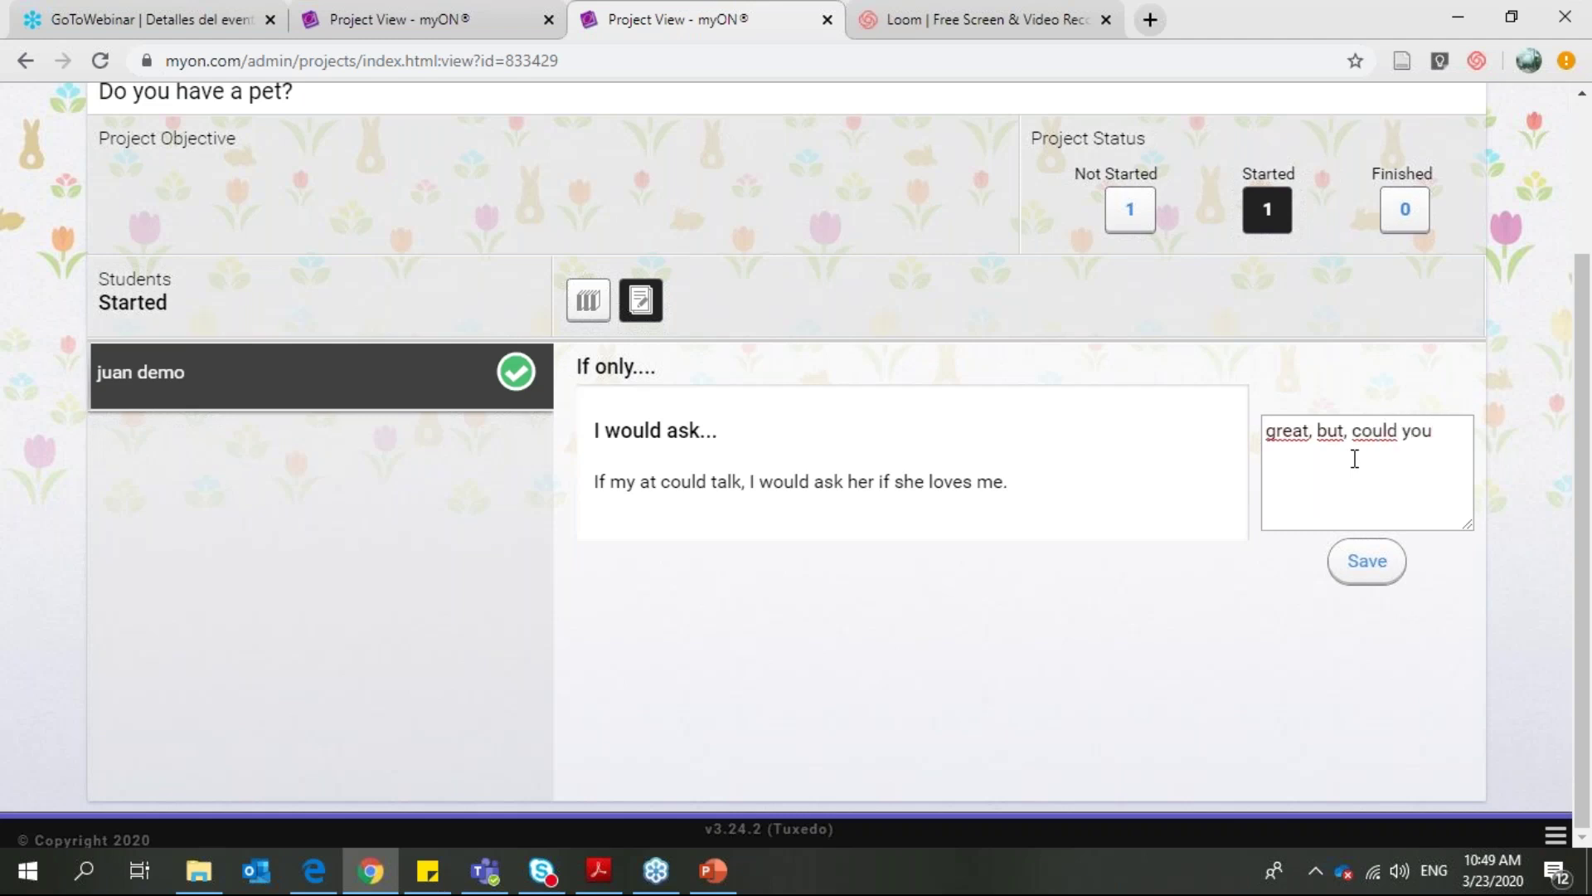
type("elaborate")
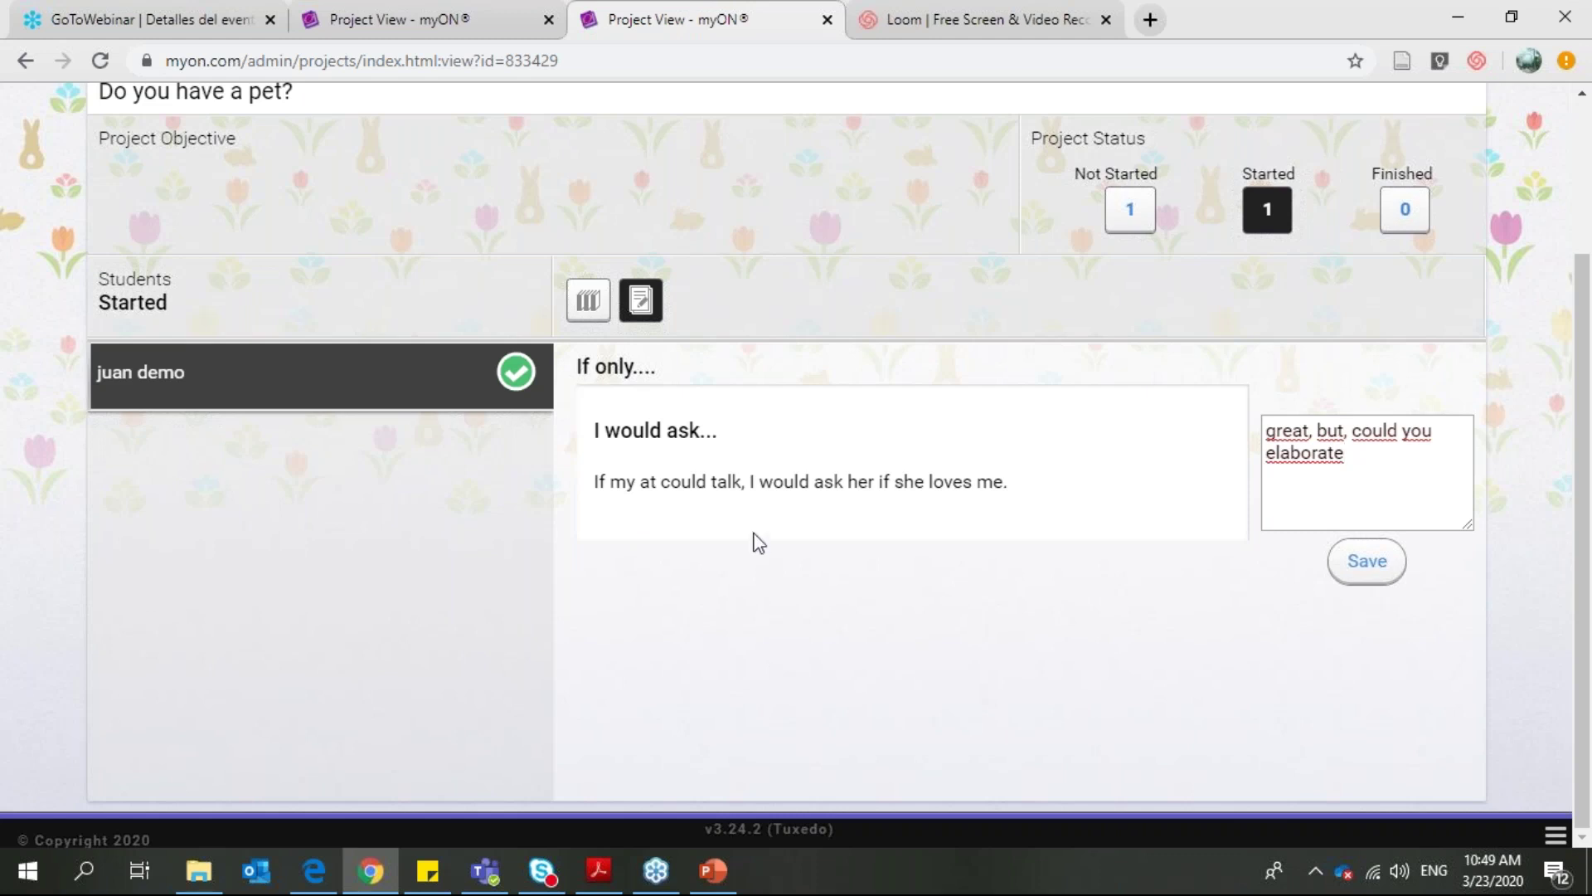
scroll(753, 540, "up", 3)
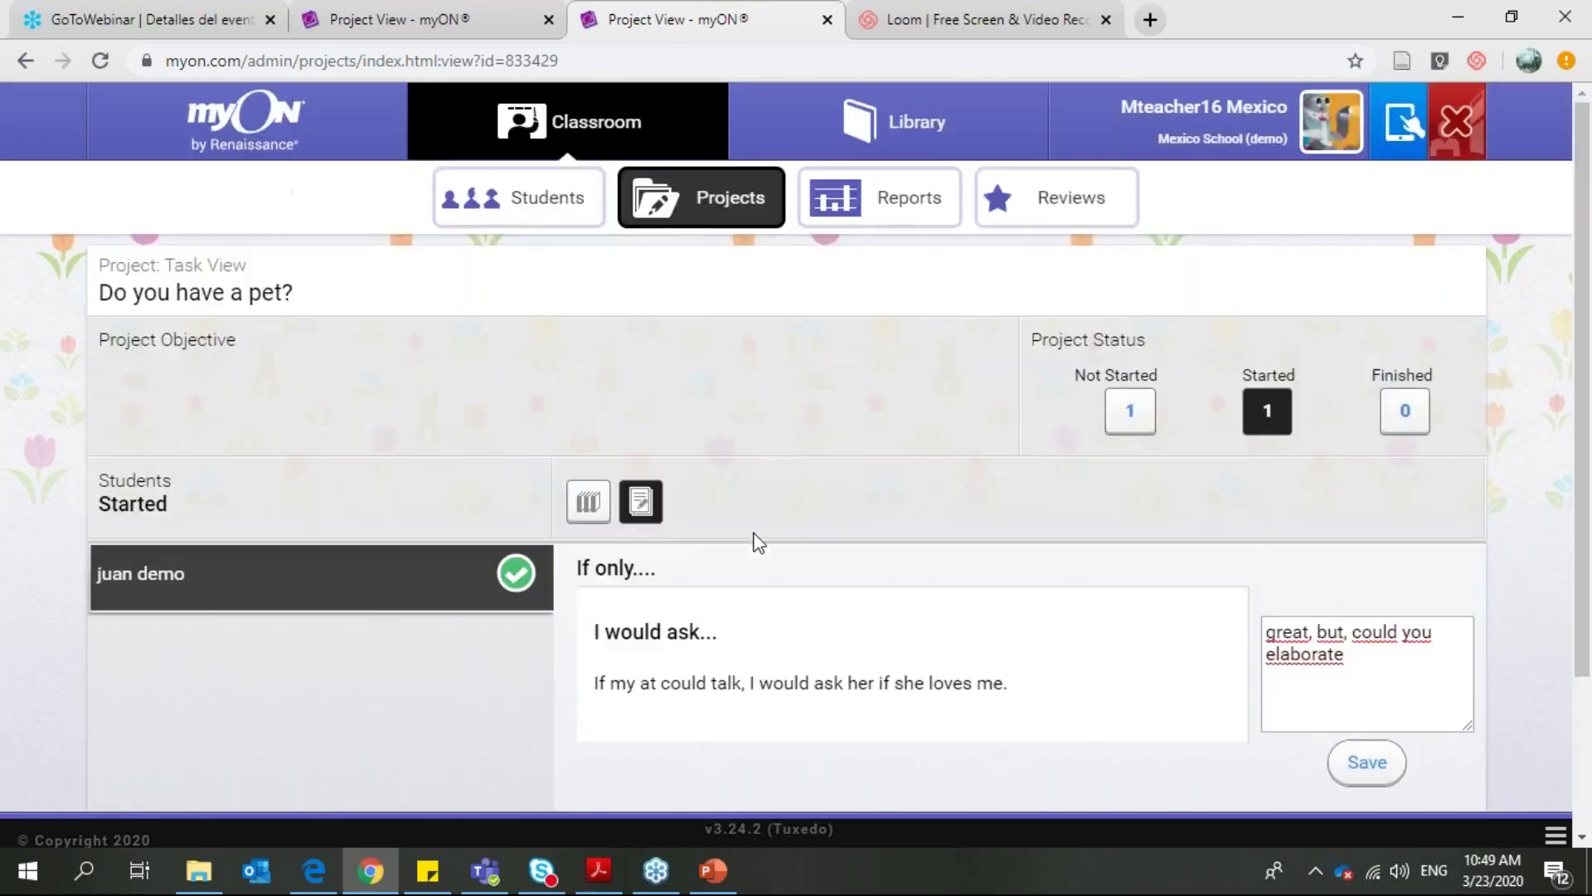
Edit the 'how tall are you?' project from Projects and scroll to its Reading and 'No numbers' tasks.
left_click(711, 199)
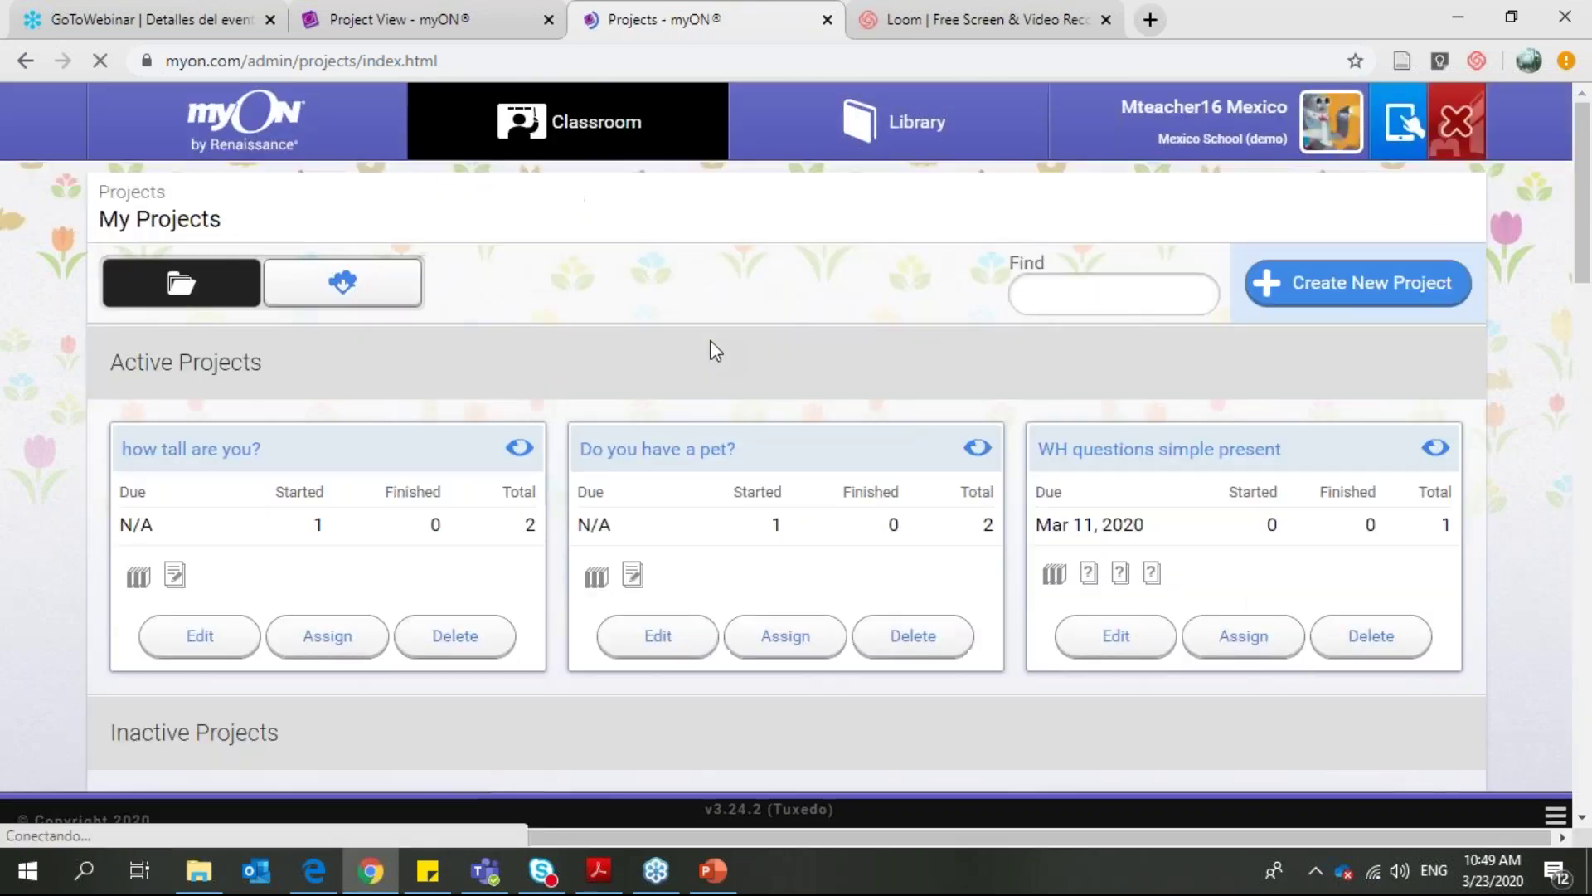
scroll(679, 340, "down", 6)
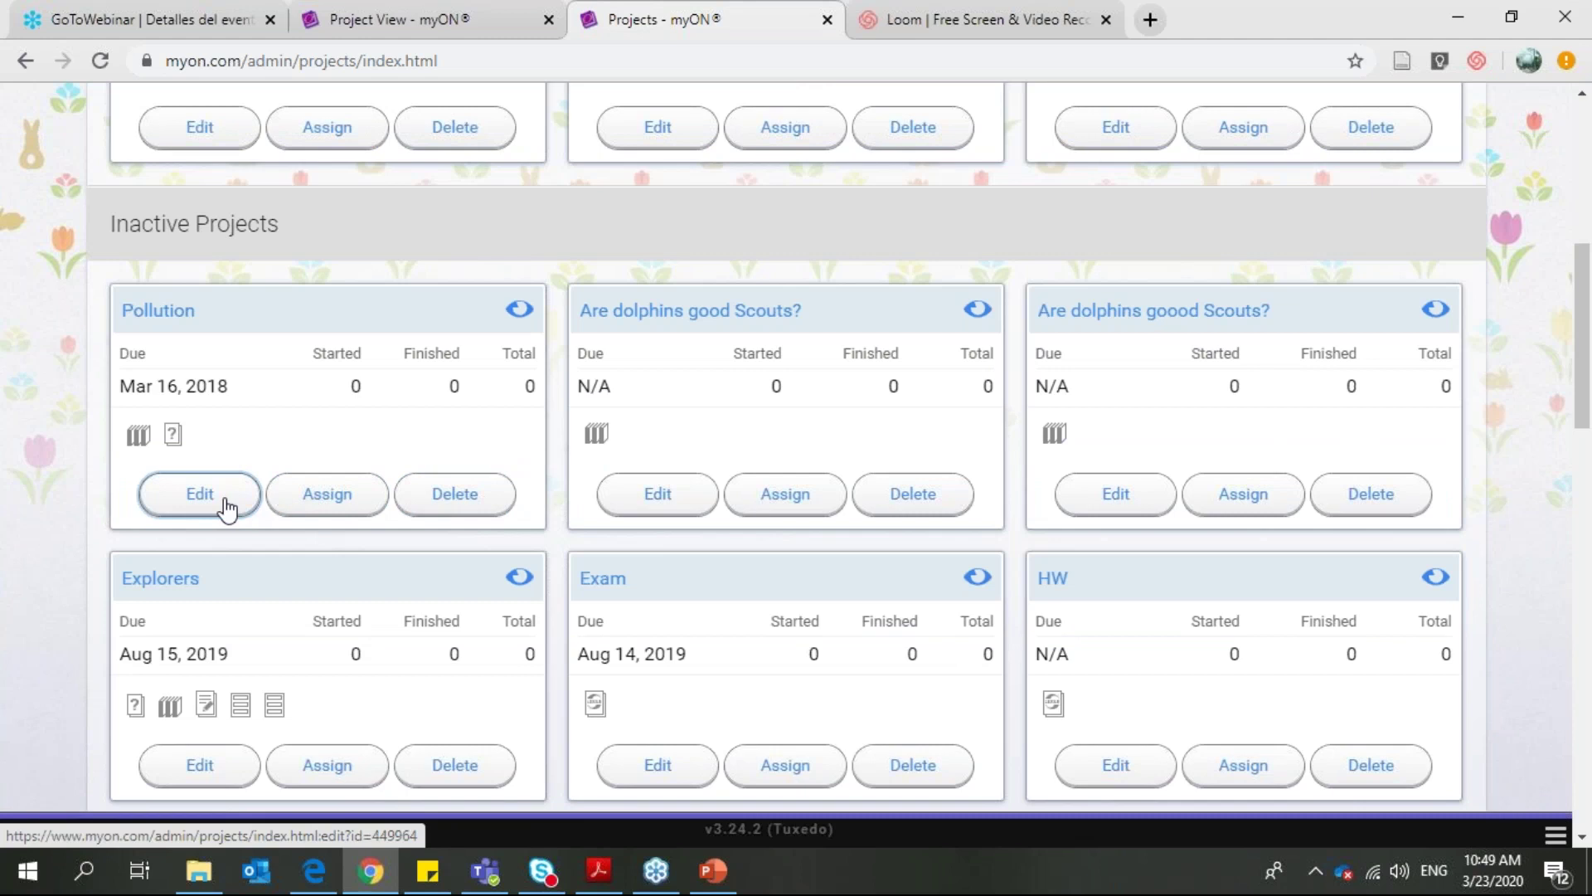
scroll(485, 271, "up", 5)
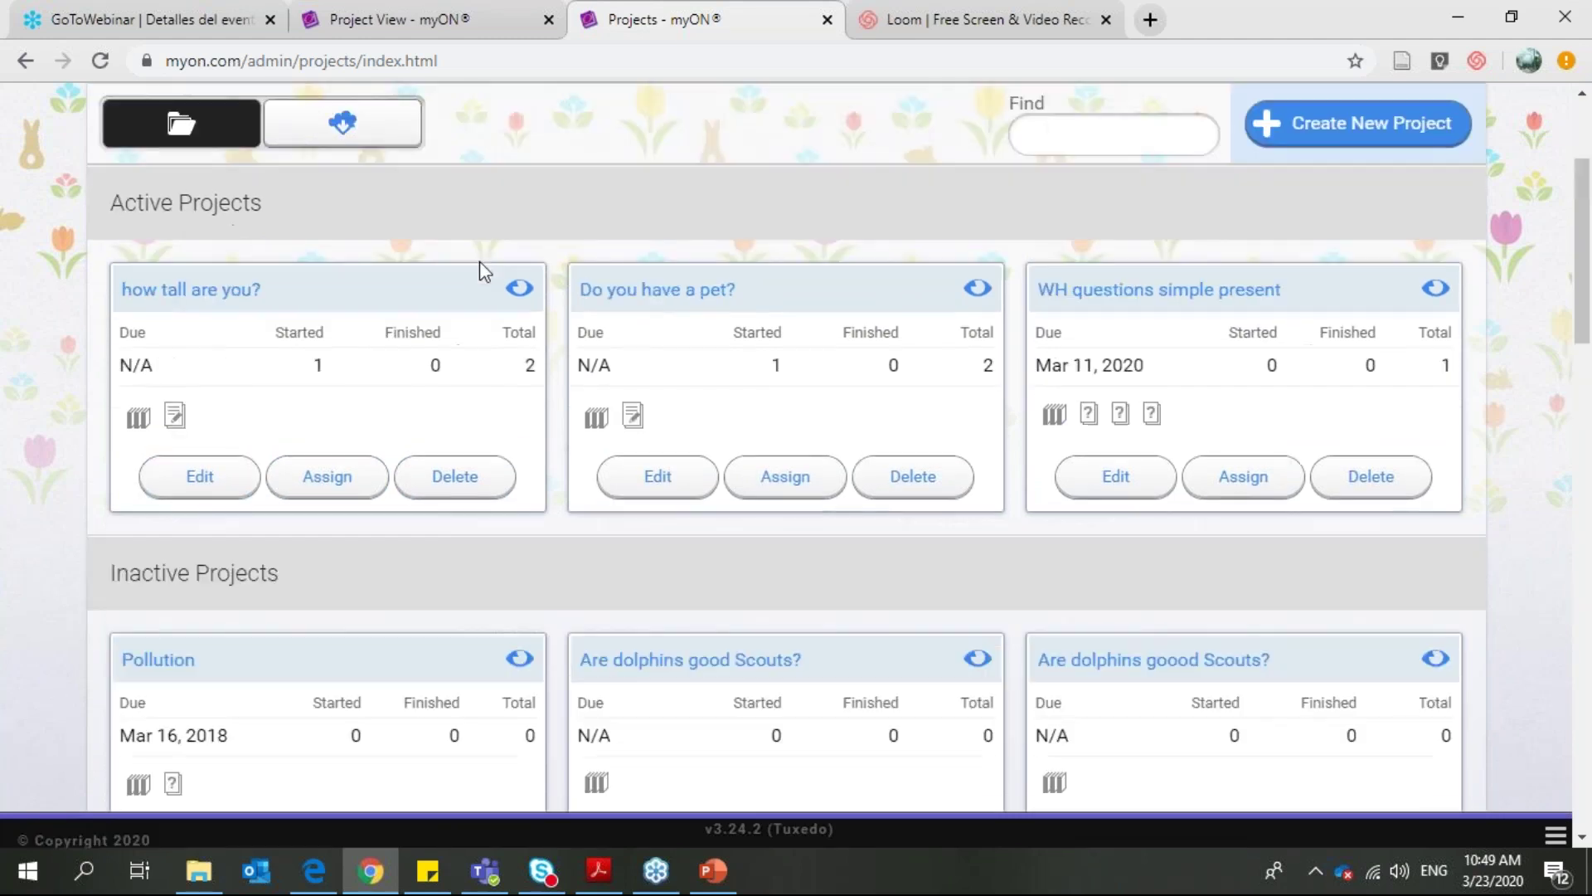
left_click(199, 479)
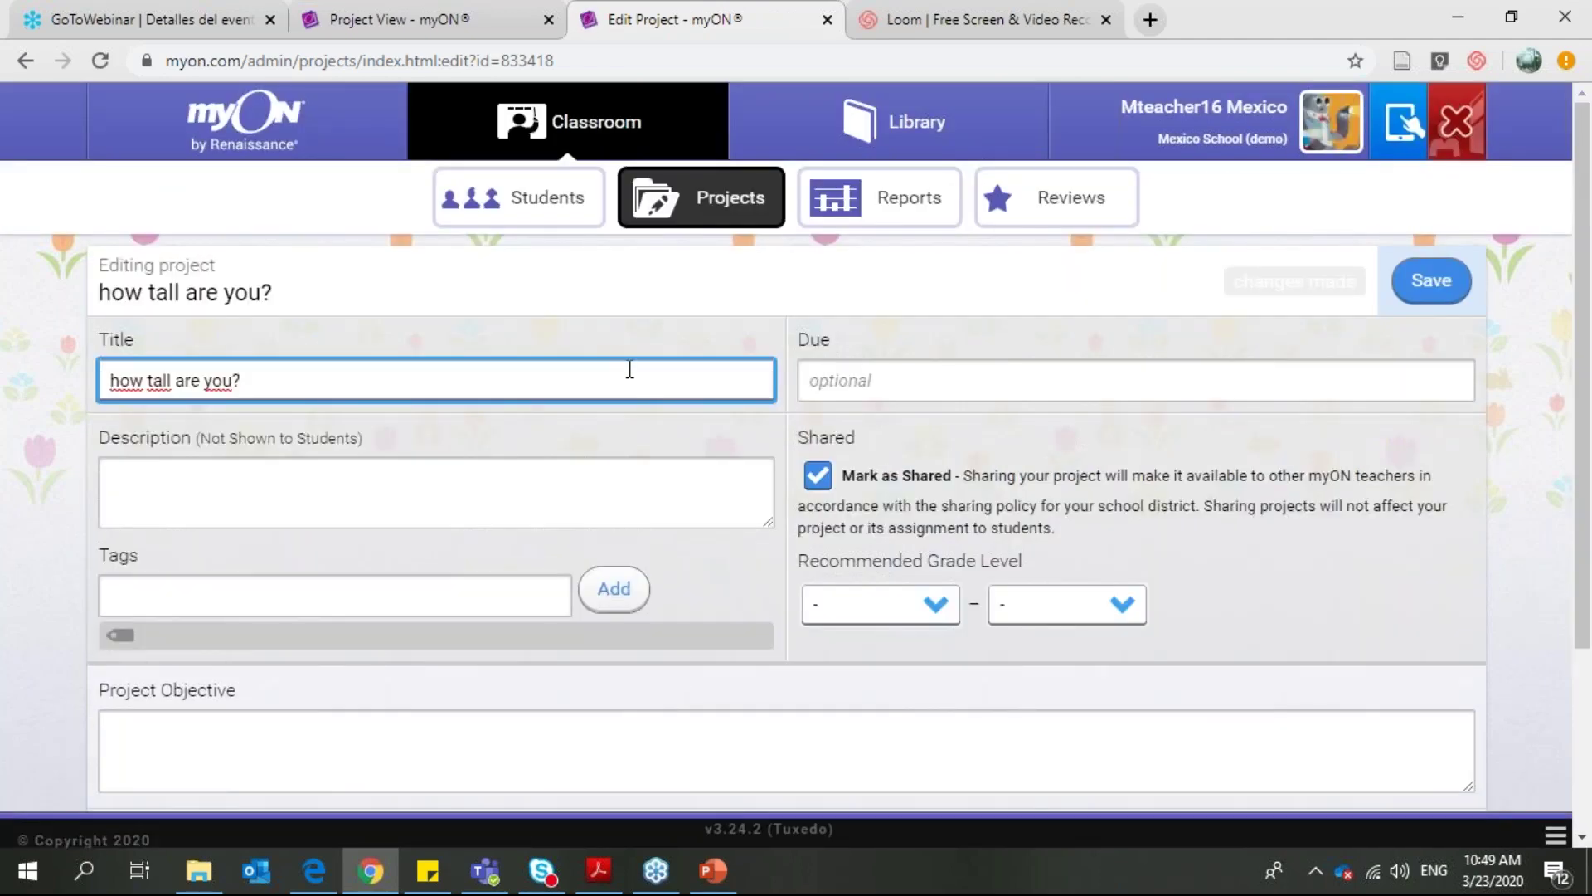
scroll(629, 369, "down", 3)
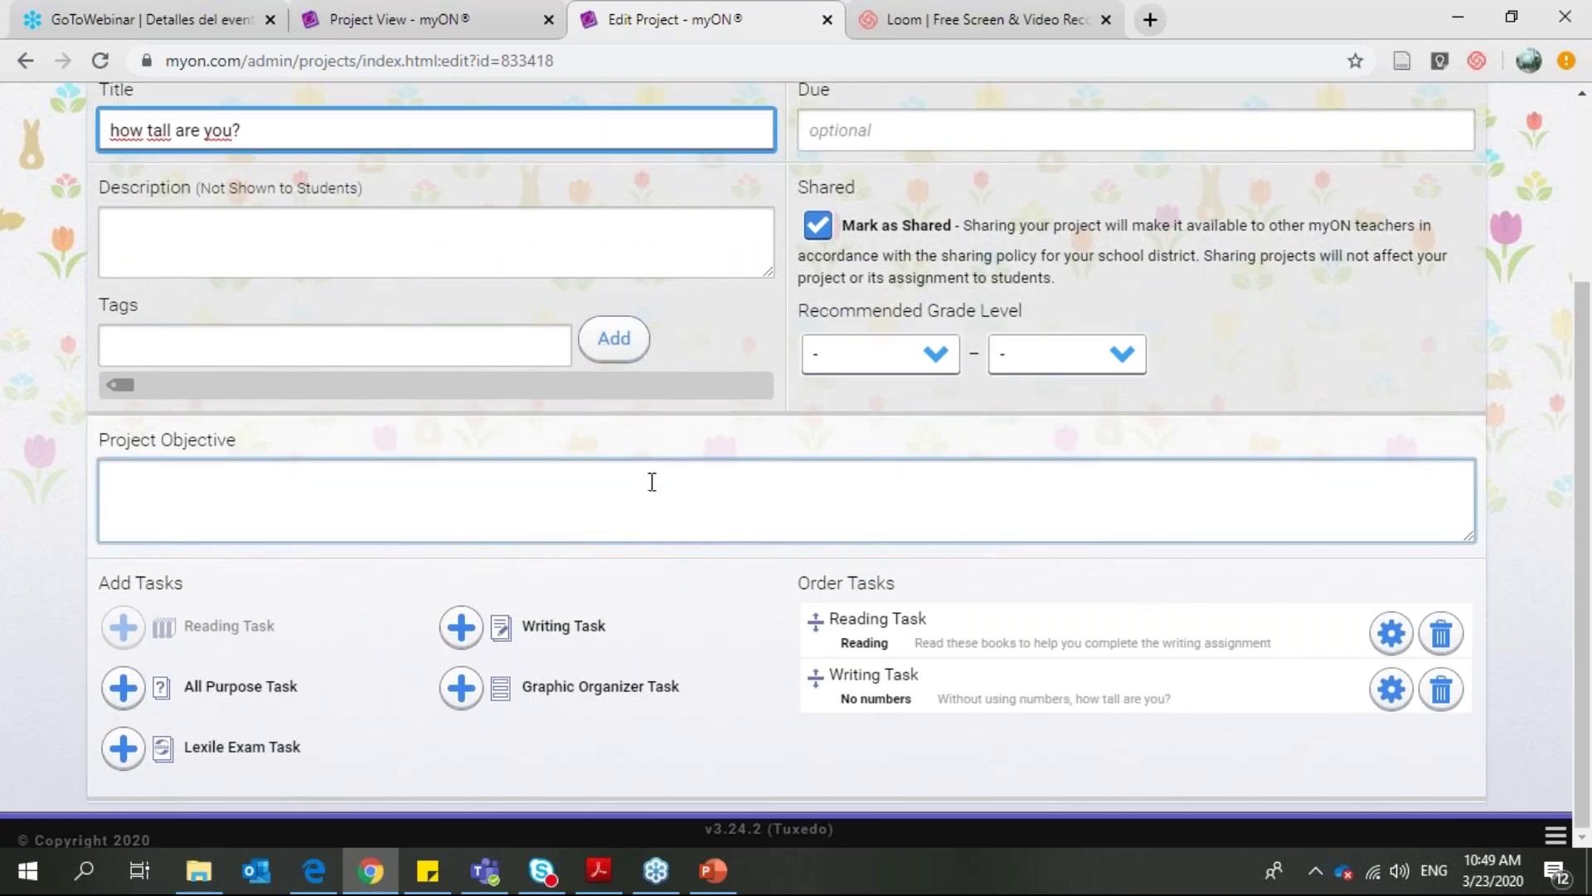
Add a new Writing Task with Peer Review checked, then close its settings.
left_click(461, 630)
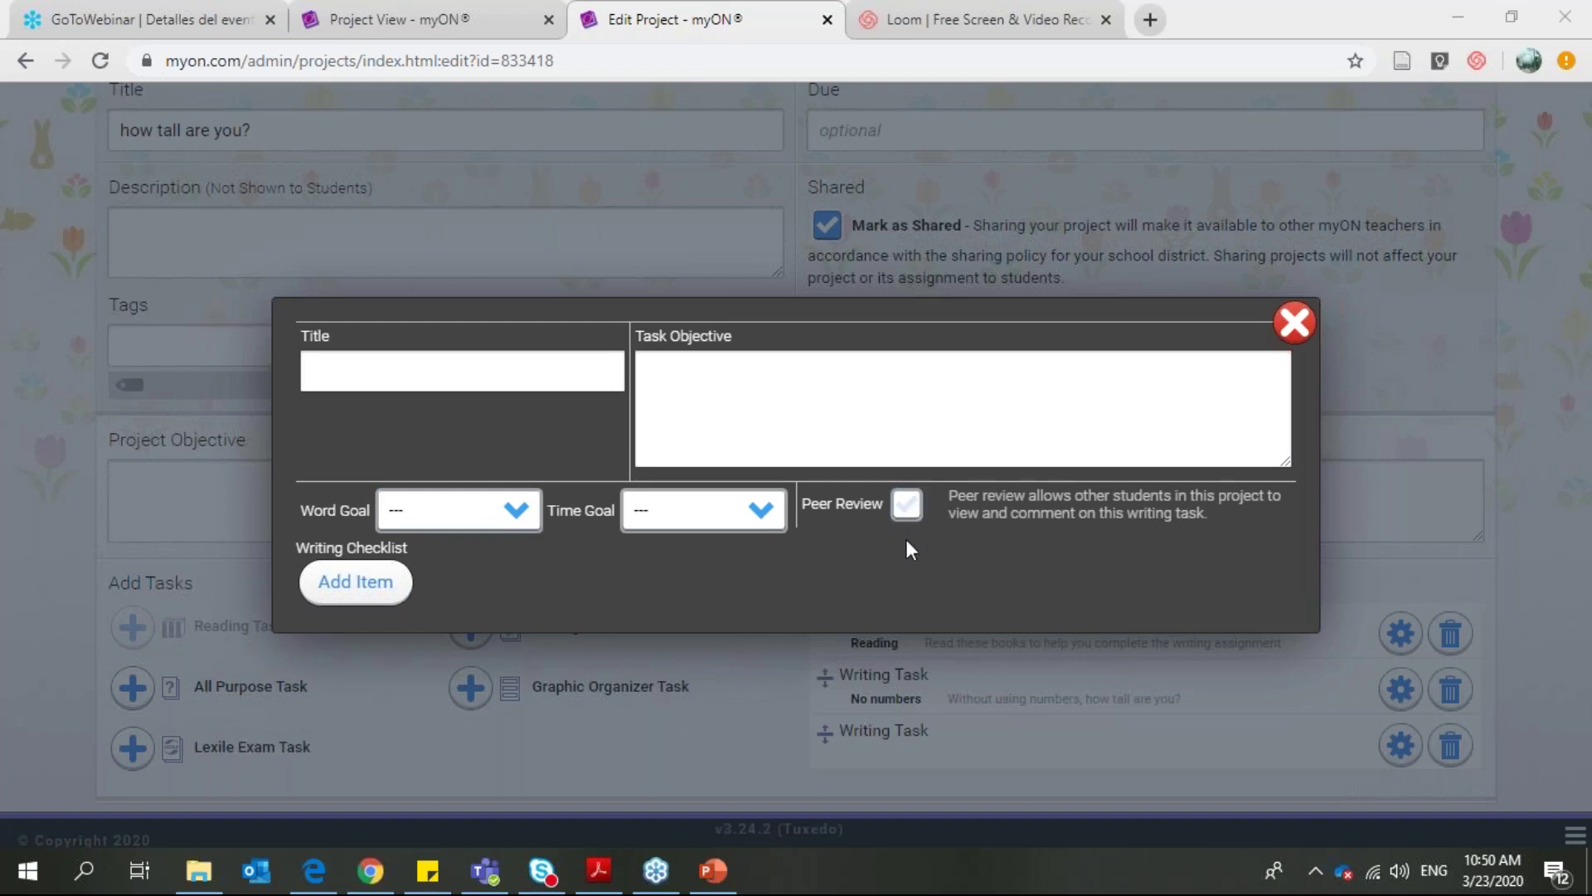
left_click(907, 511)
left_click(1007, 728)
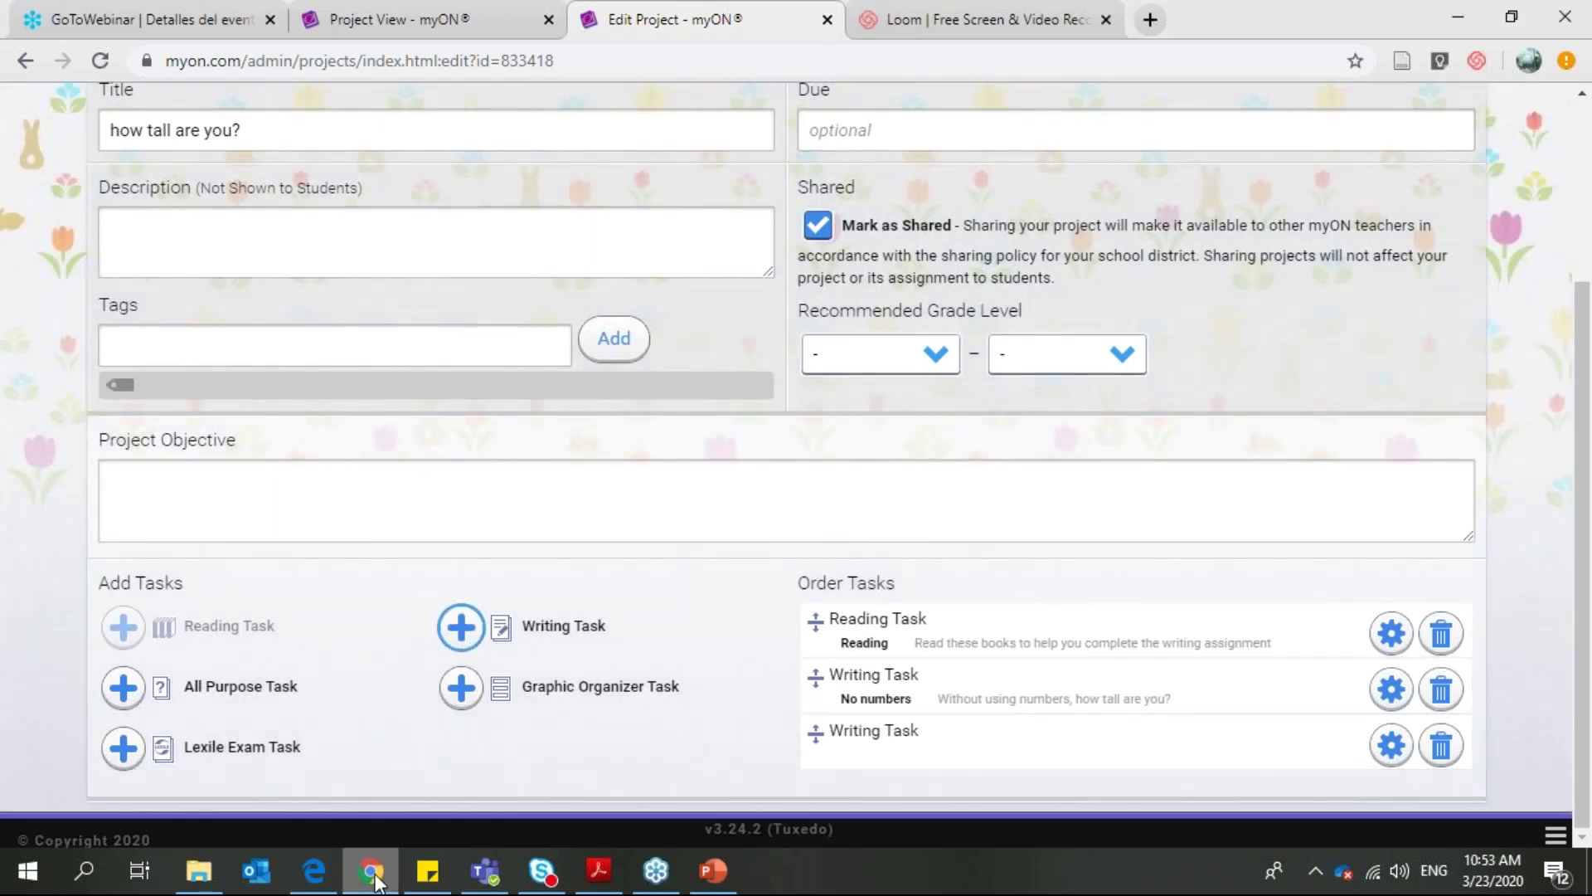
Minimize the other Edge window and log out of the teacher account.
left_click(324, 883)
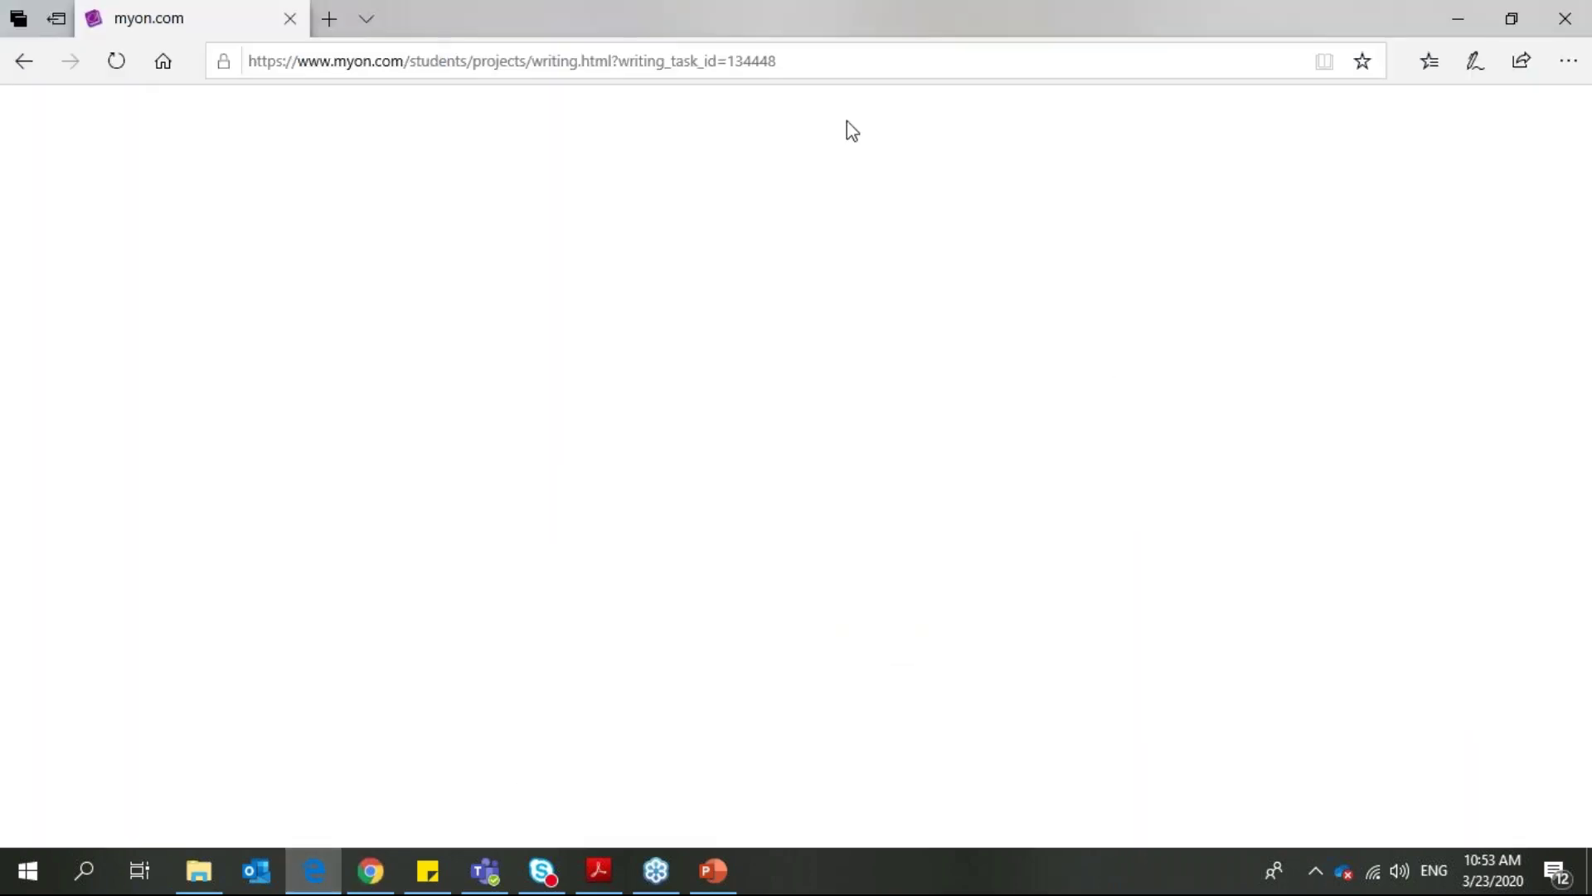
left_click(1458, 23)
scroll(902, 181, "up", 3)
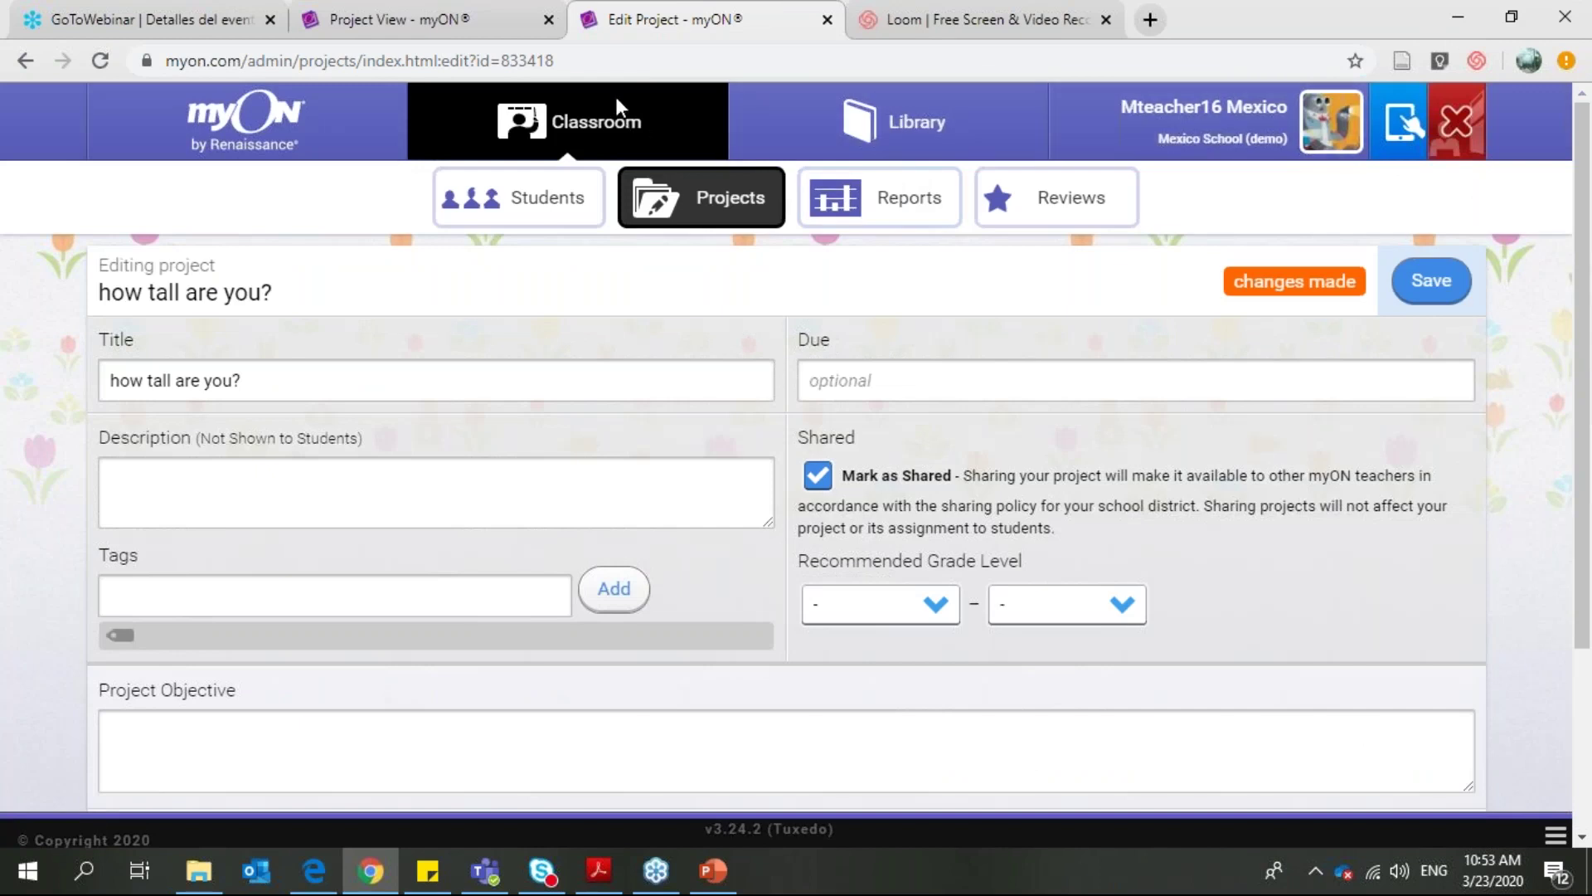
left_click(1239, 133)
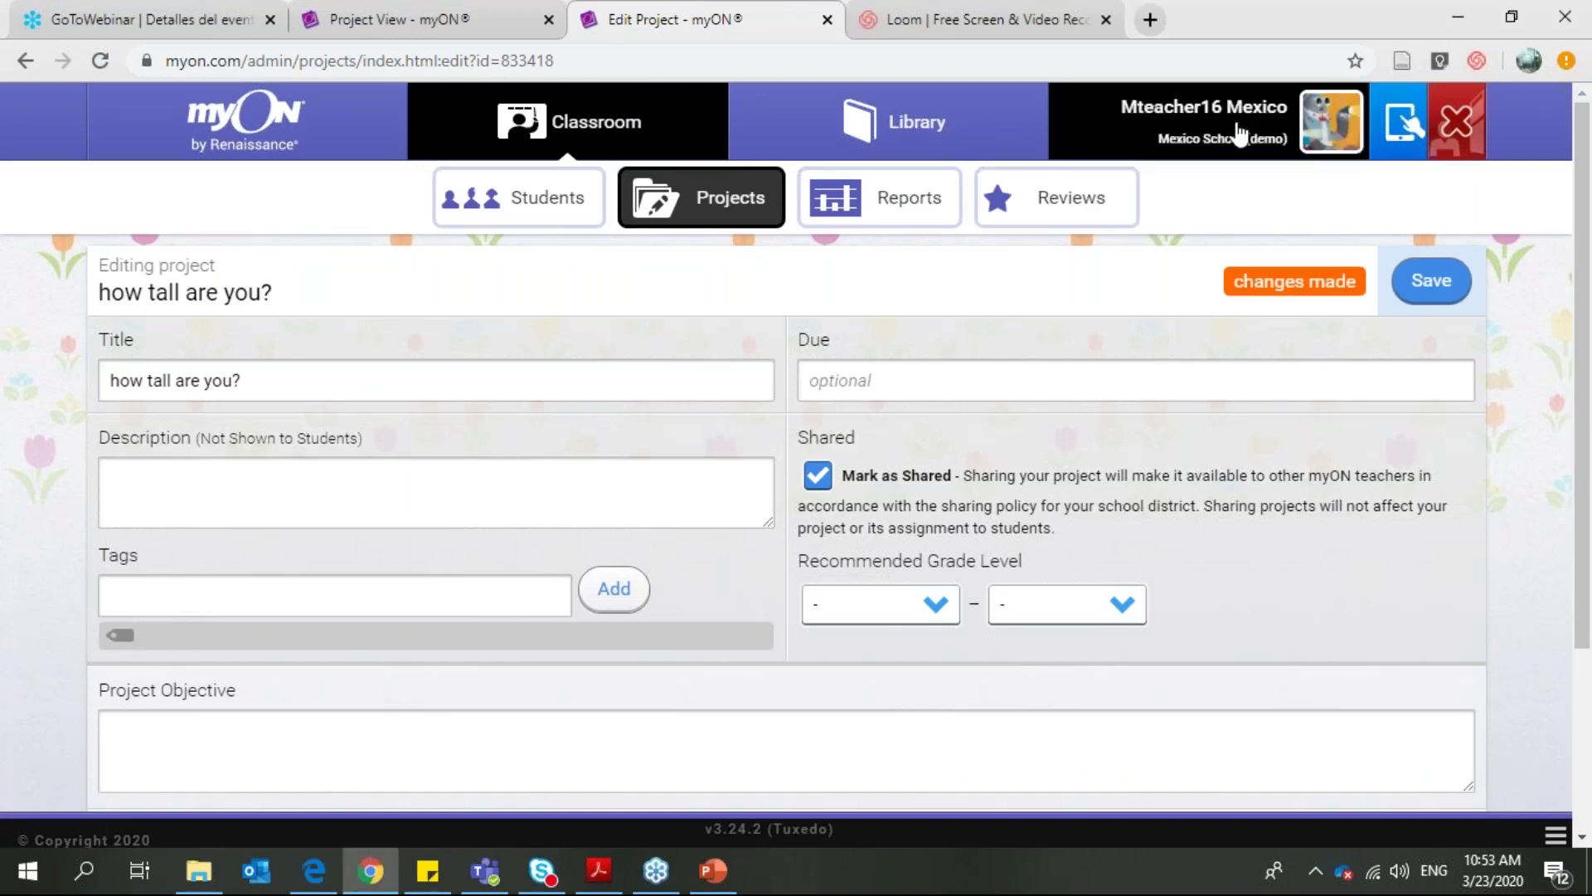
left_click(1447, 145)
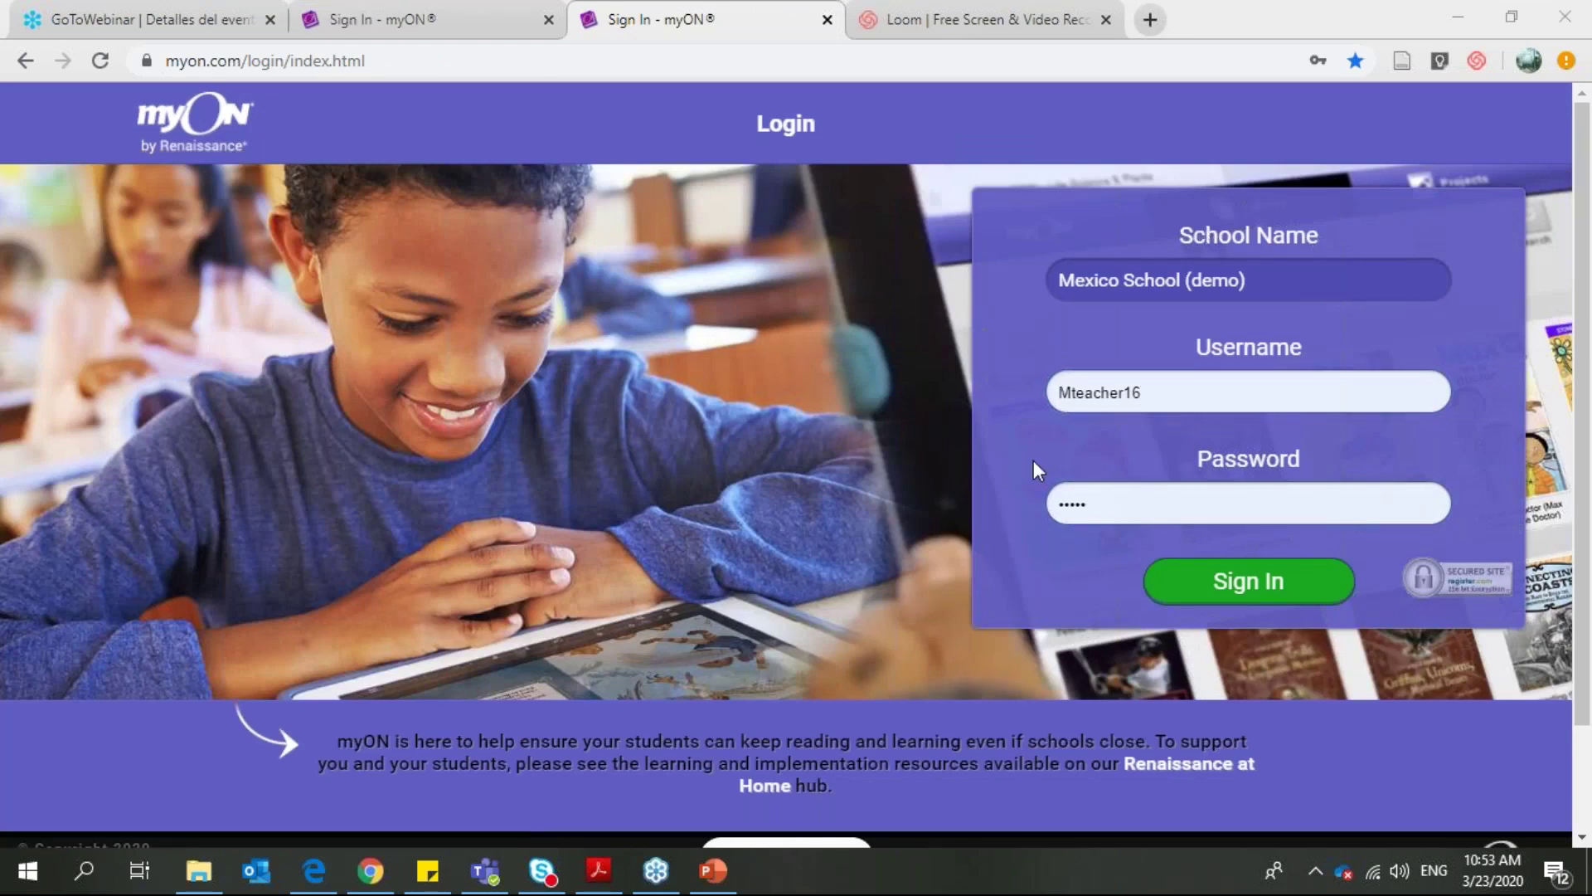
Replace the prefilled username with the saved student login and sign in to the dashboard.
double_click(1111, 392)
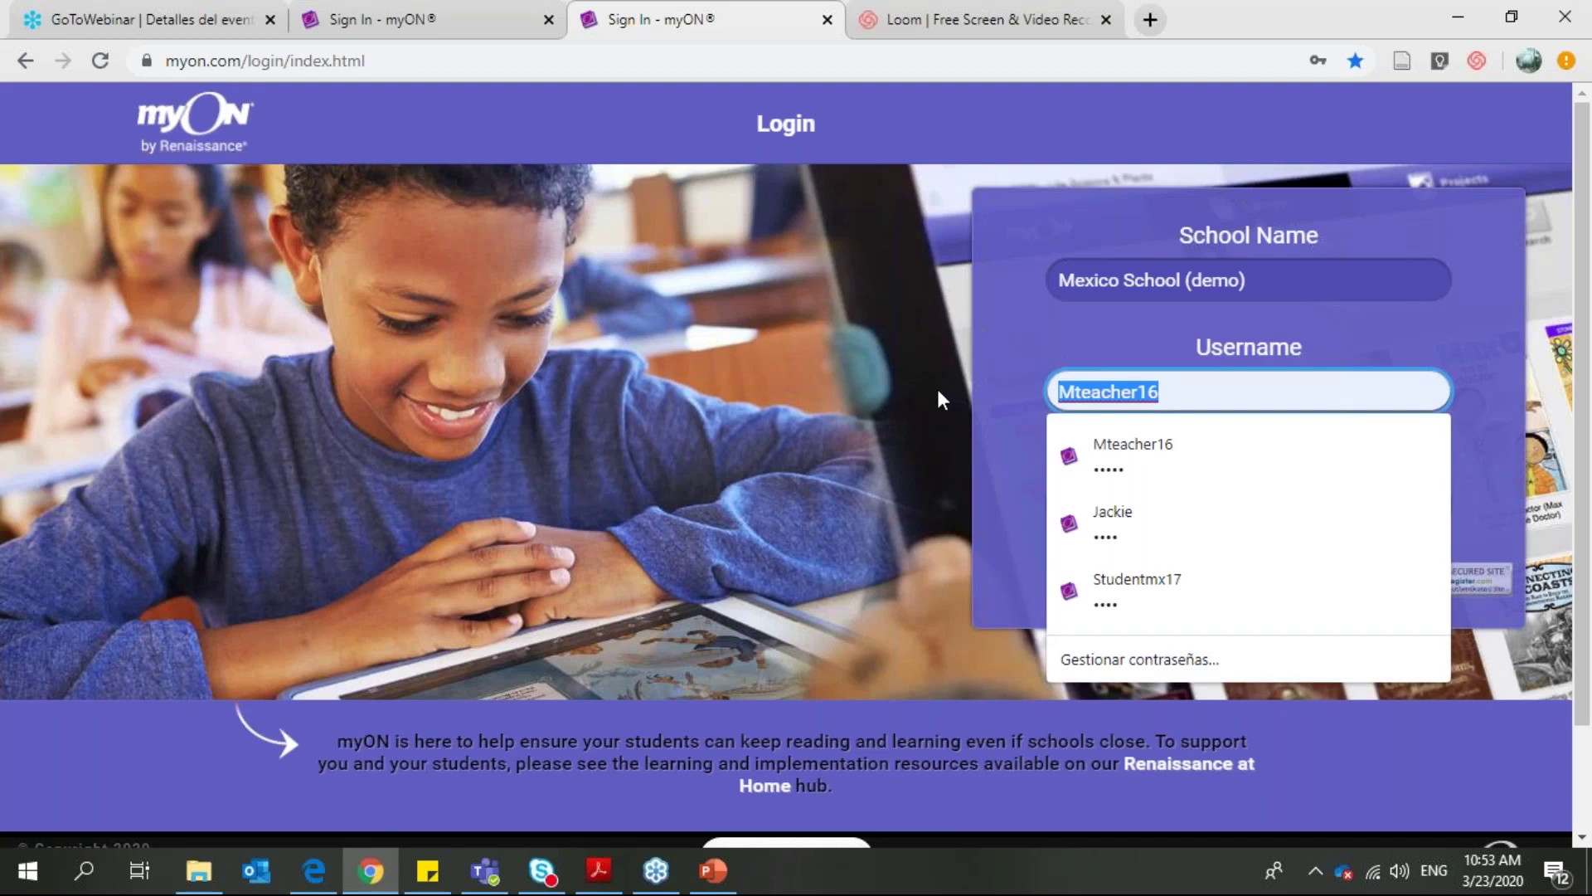
type("s")
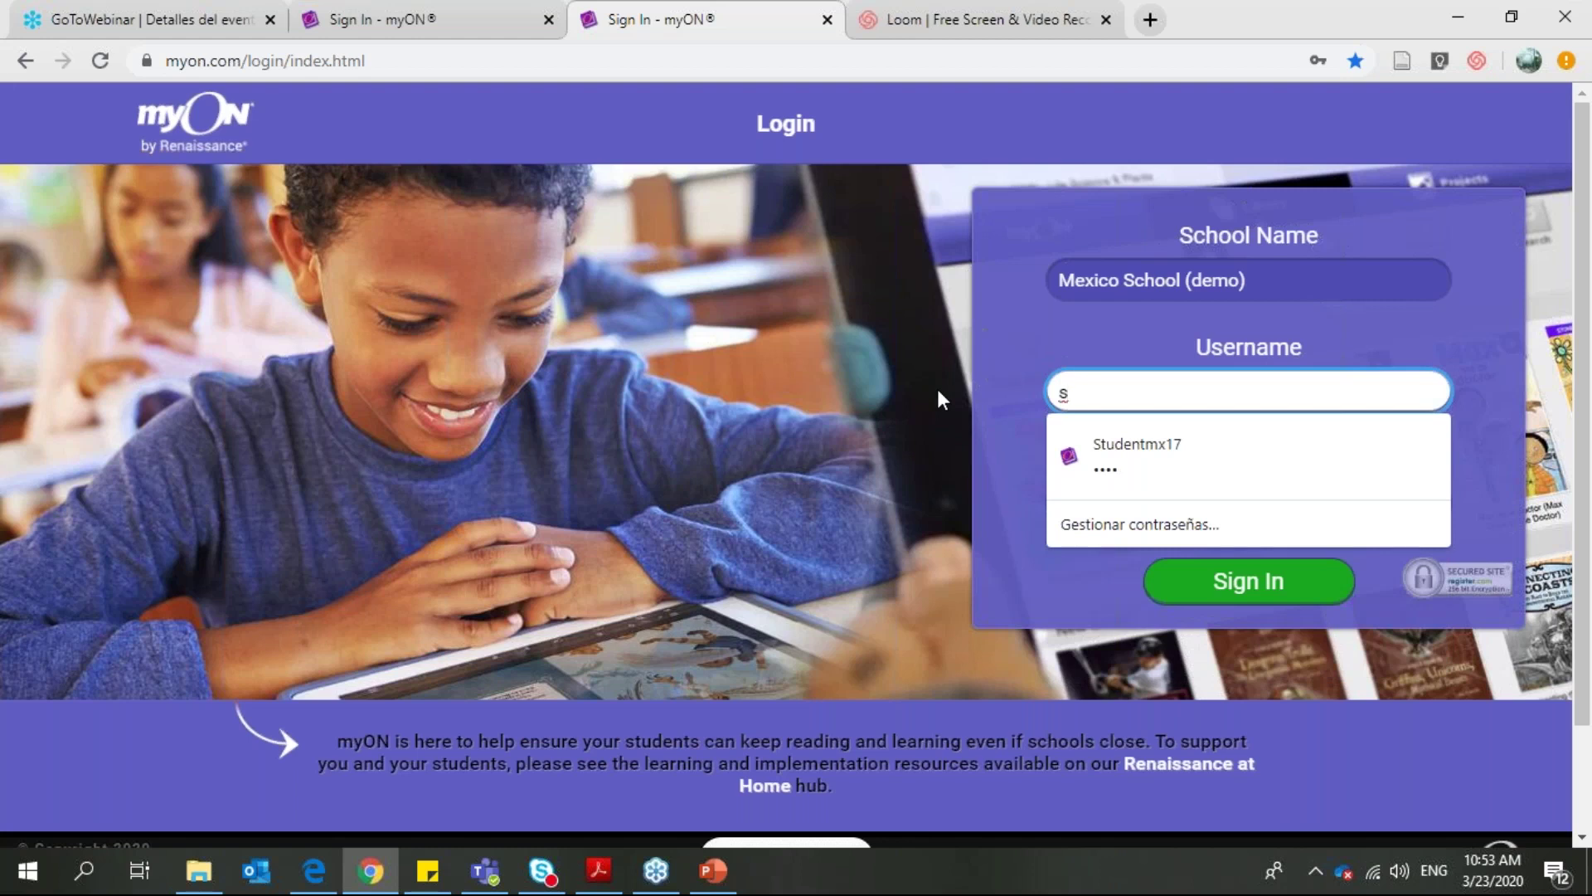
left_click(1218, 458)
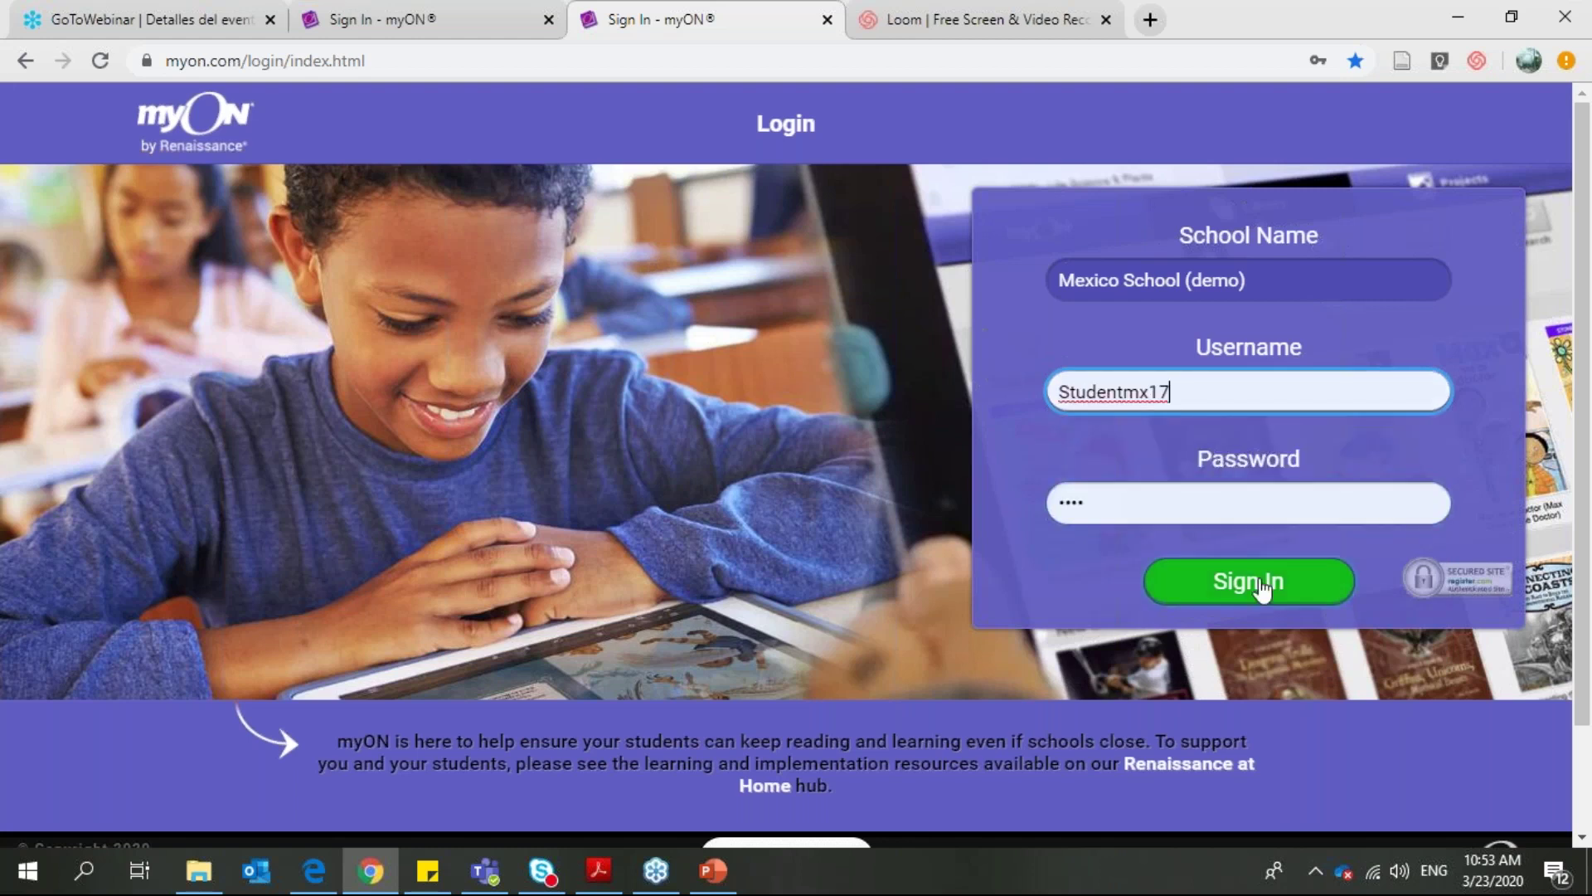
left_click(1260, 585)
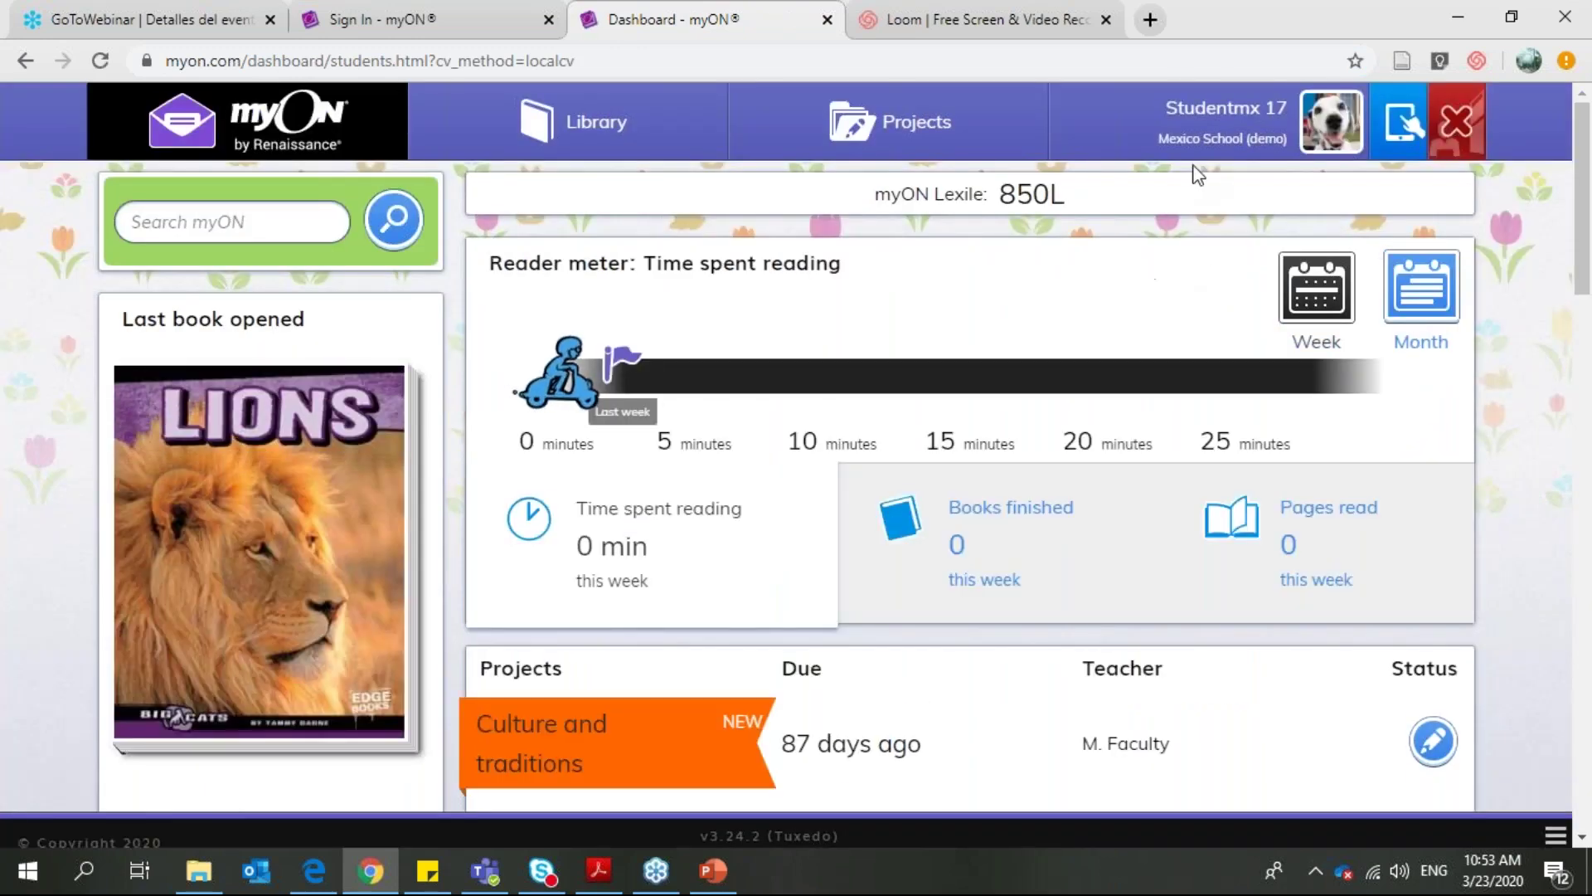
Open the Portfolio page from the student's account menu.
left_click(1160, 132)
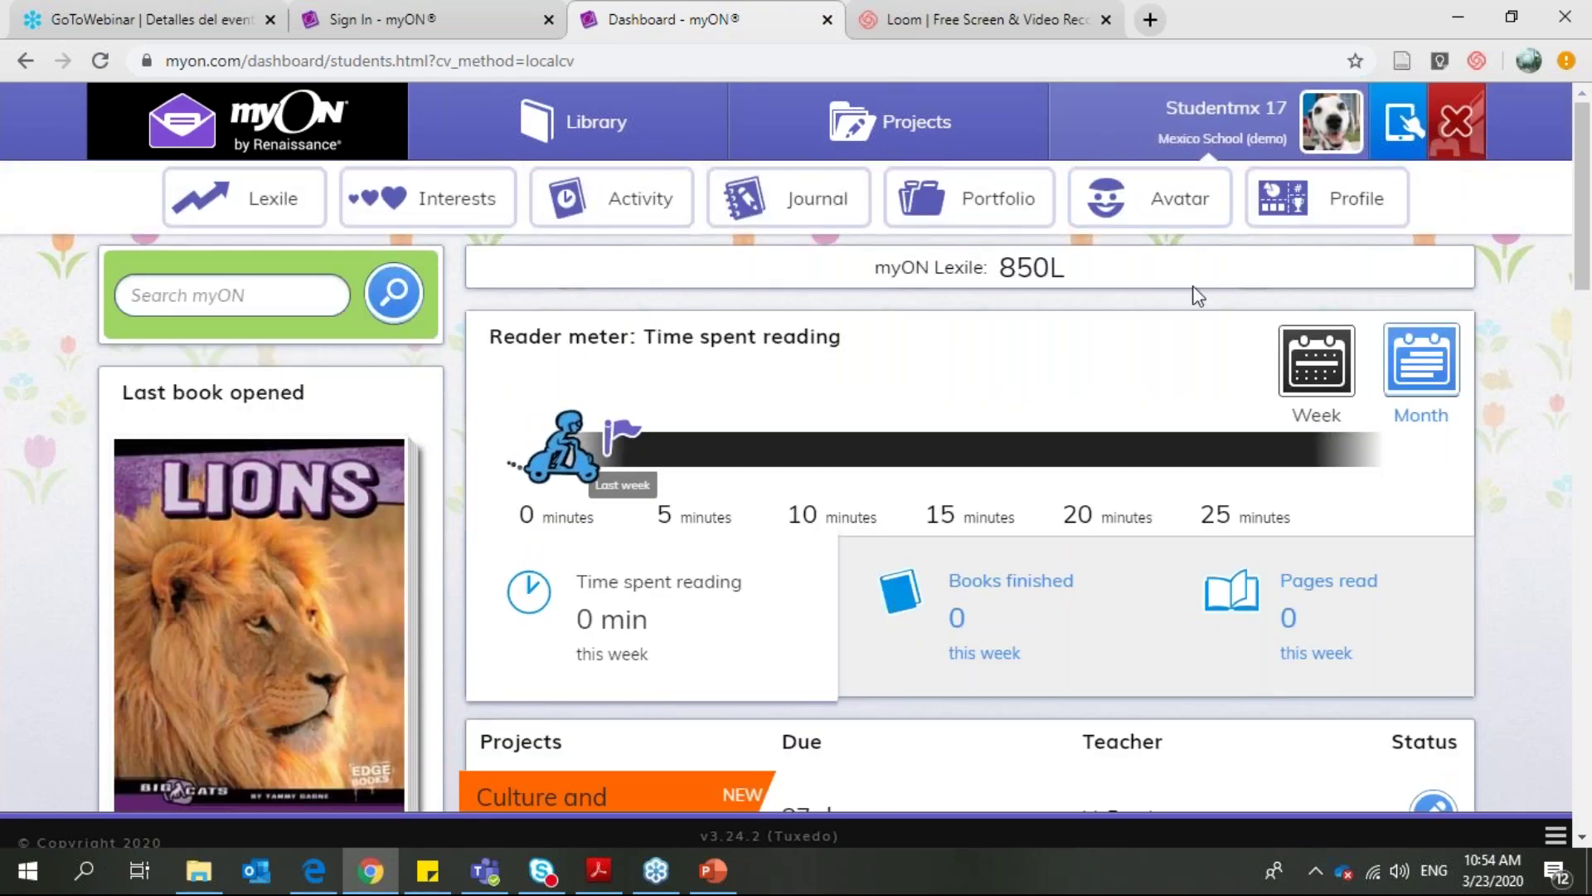
left_click(980, 209)
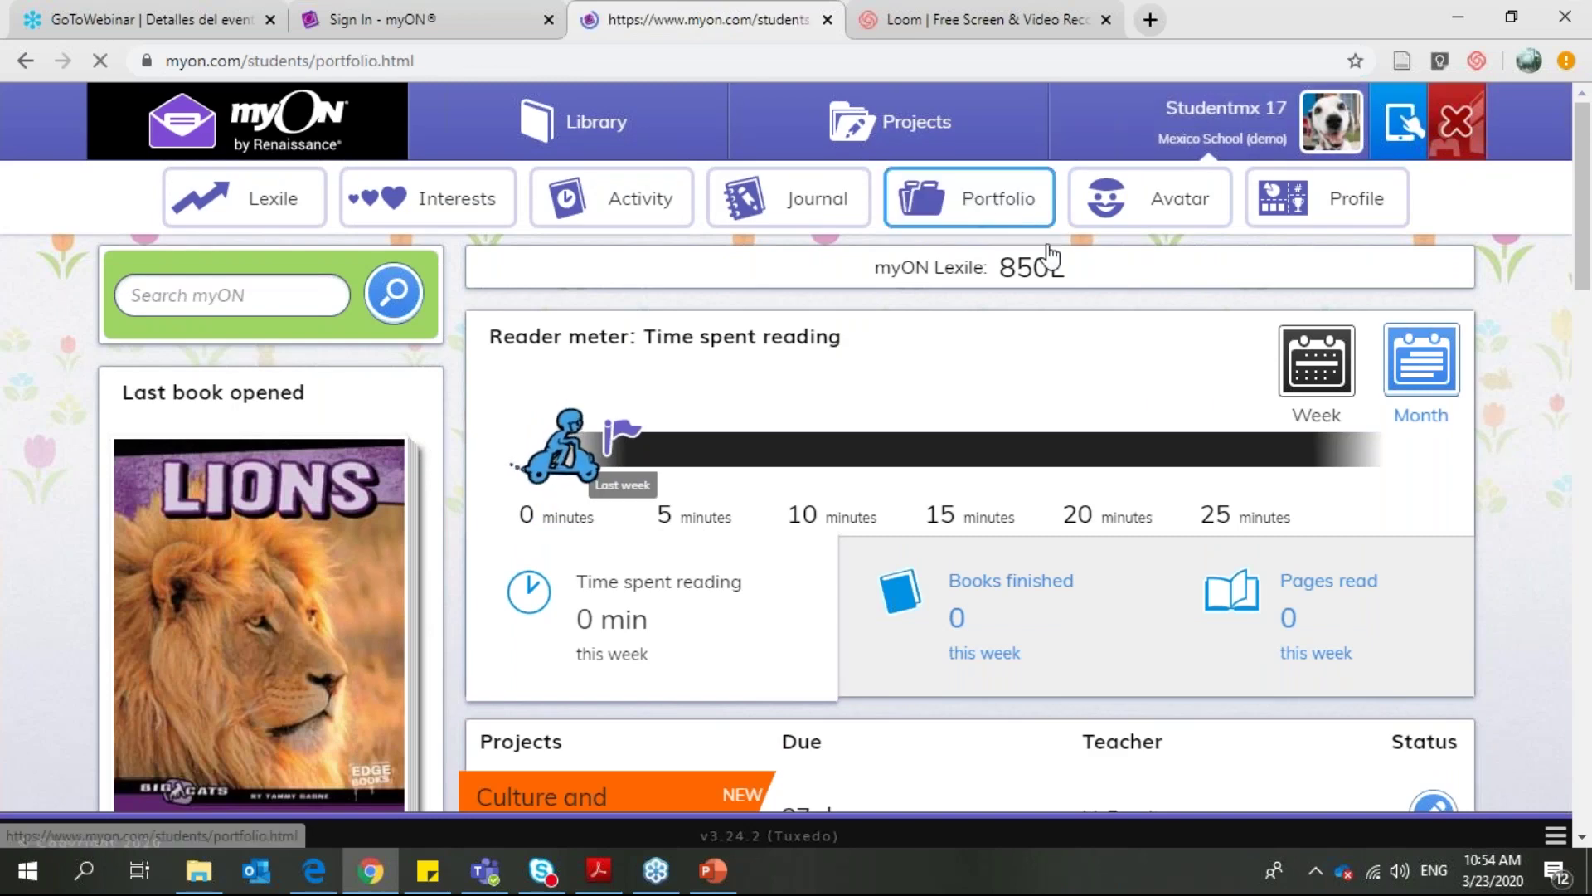